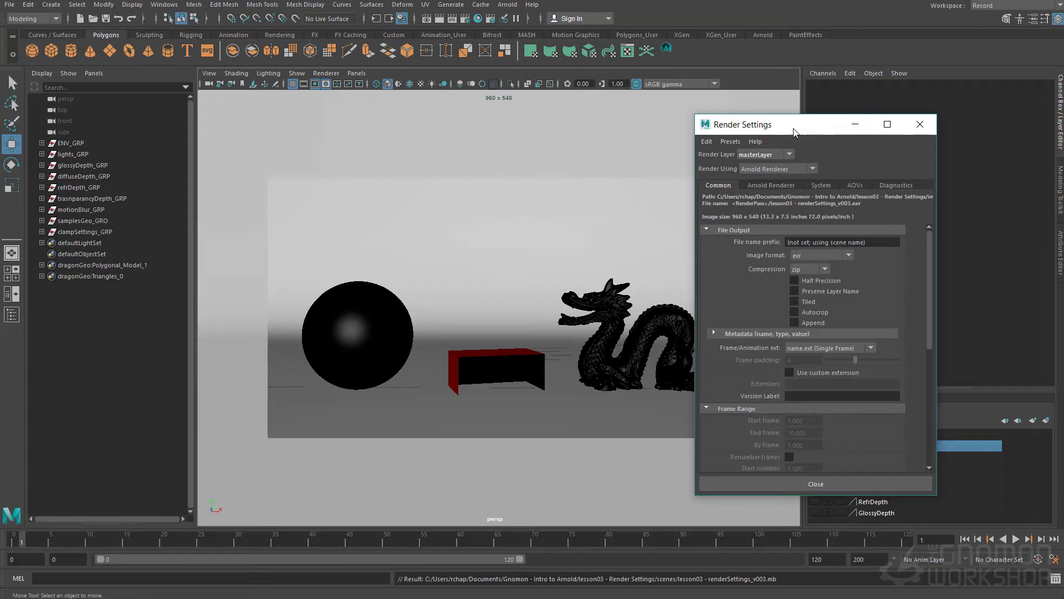
Reposition the Render Settings window over the viewport and enlarge it in height and width.
drag(798, 133, 459, 94)
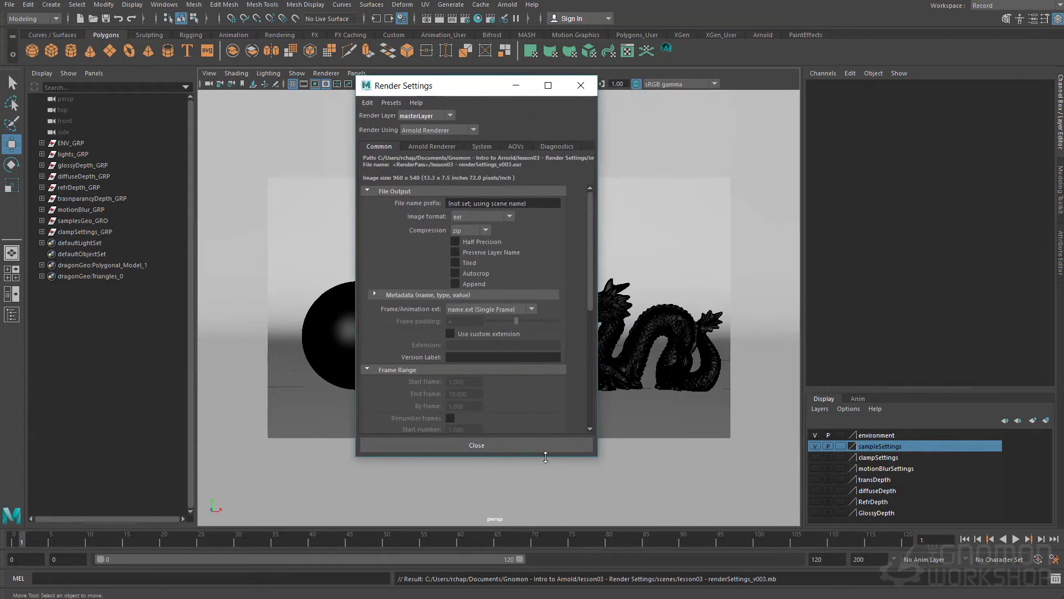
drag(544, 456, 540, 545)
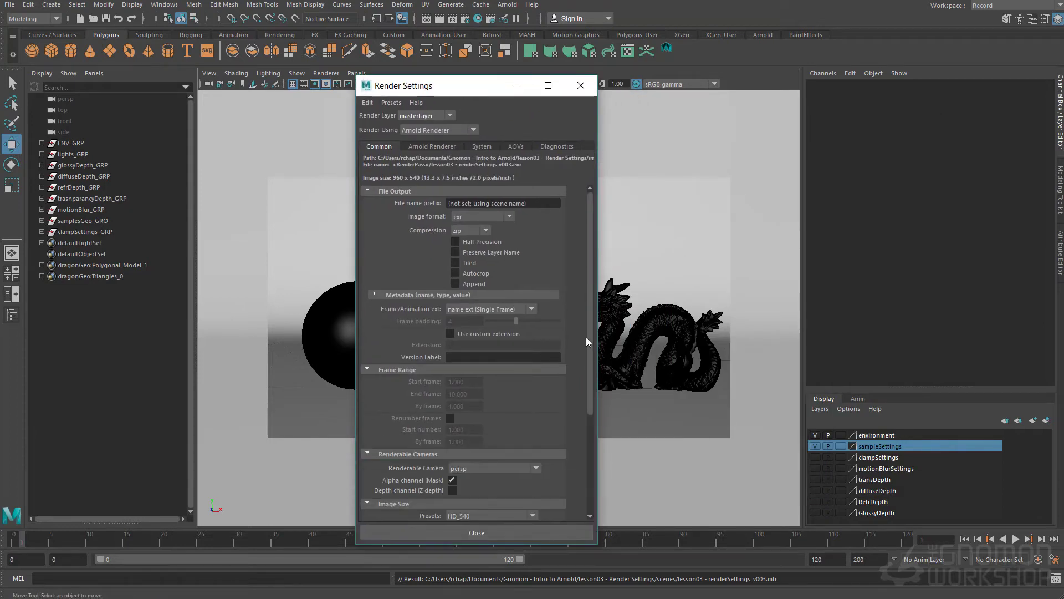
drag(601, 325, 650, 322)
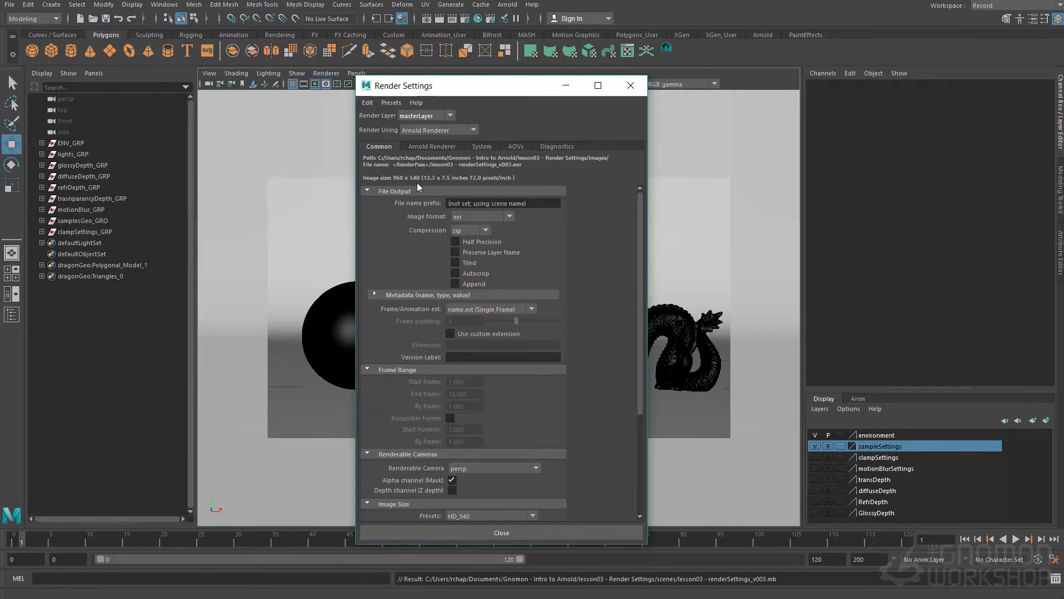
Keep zip compression for the EXR output and enable Half Precision and Autocrop.
click(469, 230)
click(469, 231)
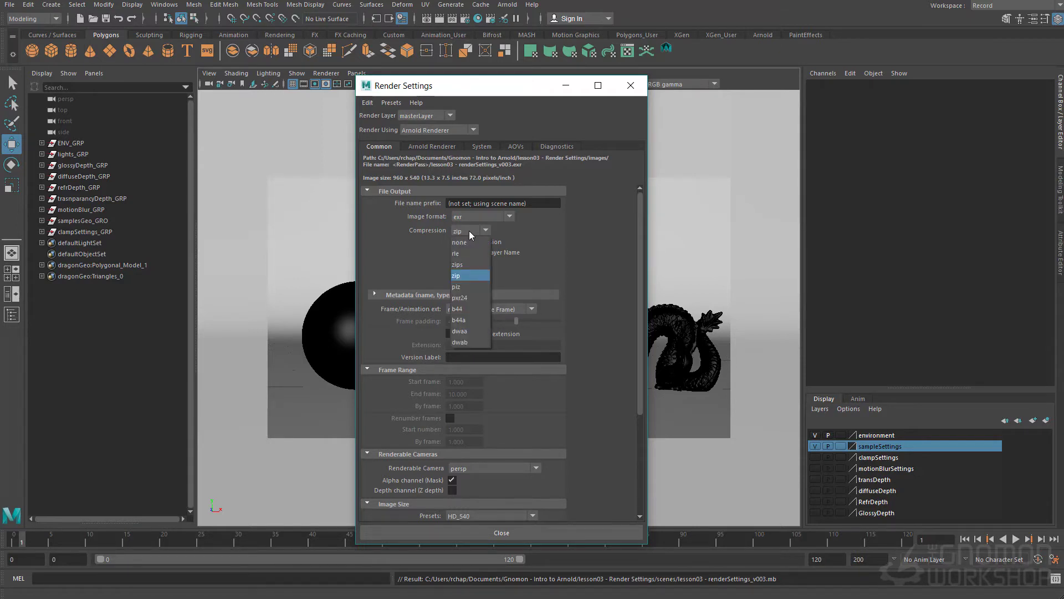
click(481, 273)
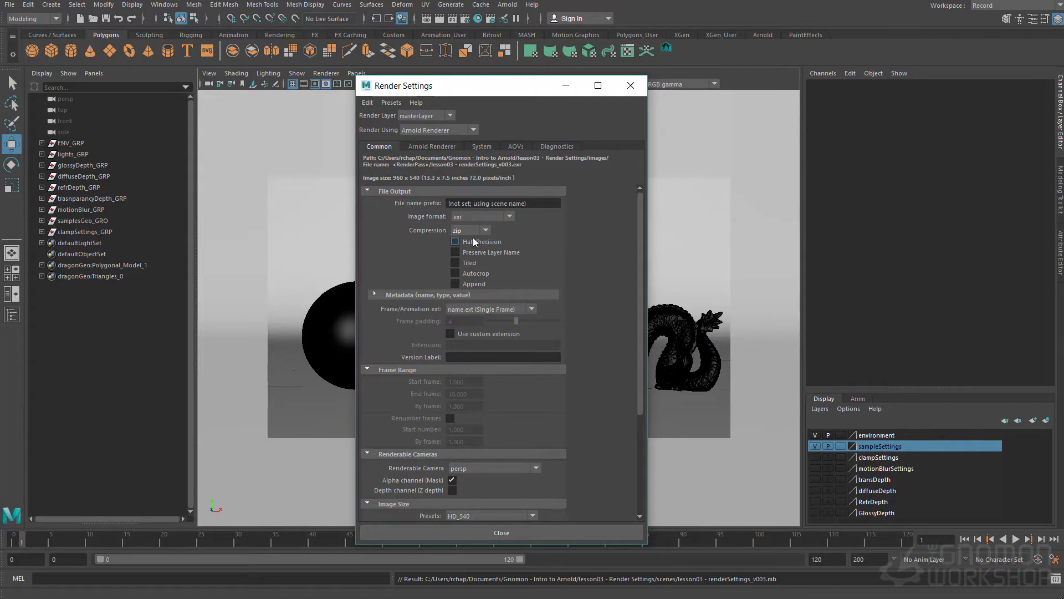
click(499, 238)
scroll(413, 305, down, 1)
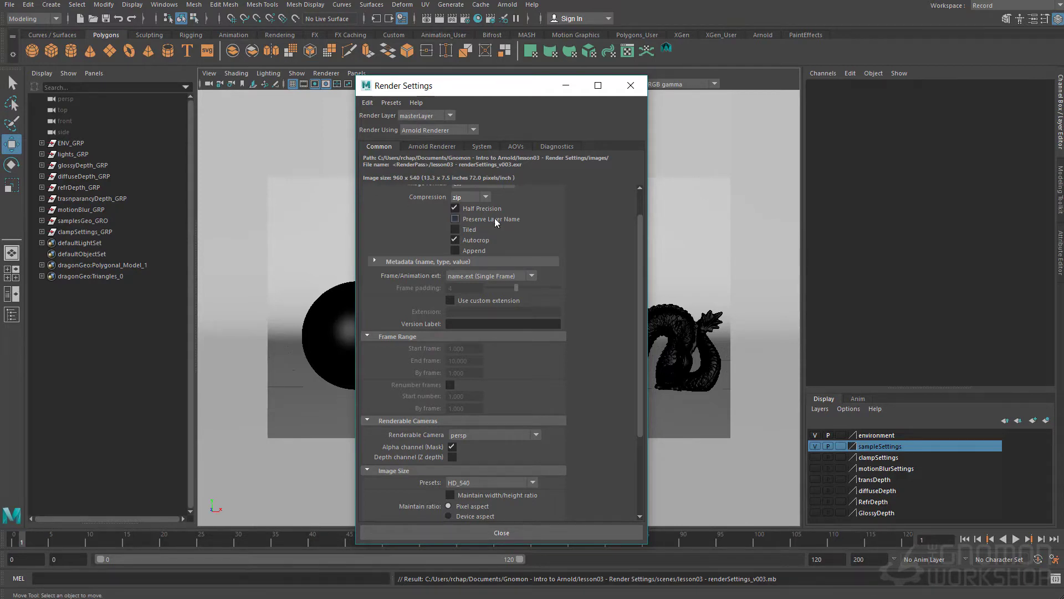
Set the frame/animation extension to name.#.ext so the output is a numbered frame sequence.
click(466, 277)
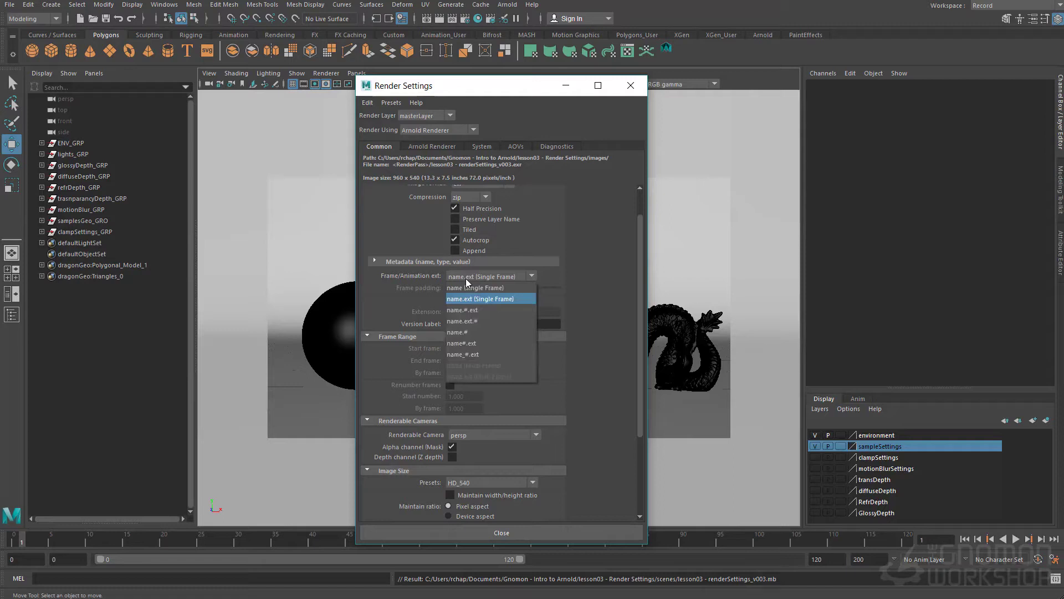
click(481, 310)
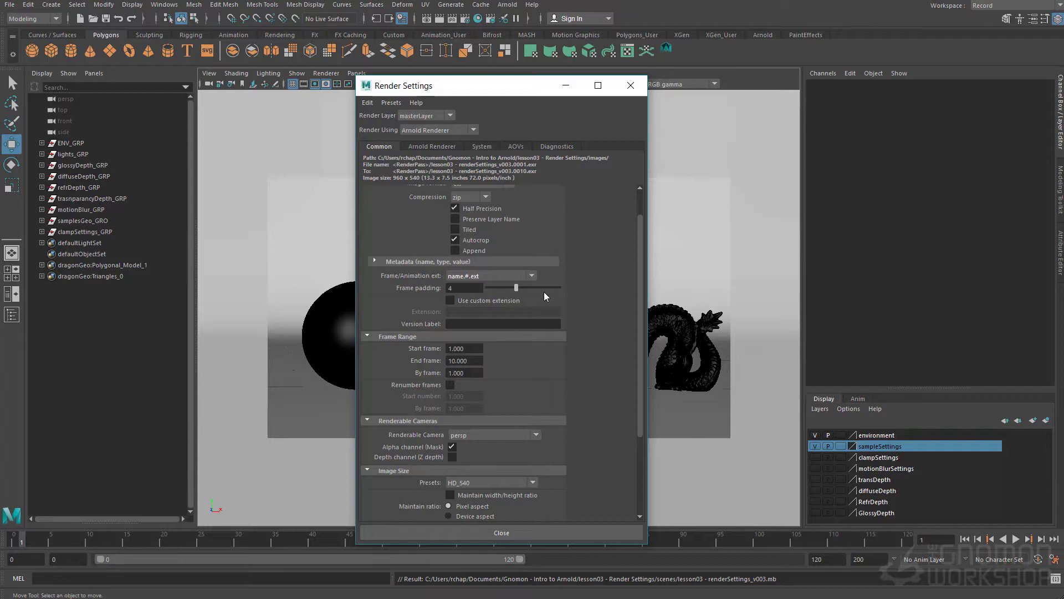
scroll(510, 317, down, 2)
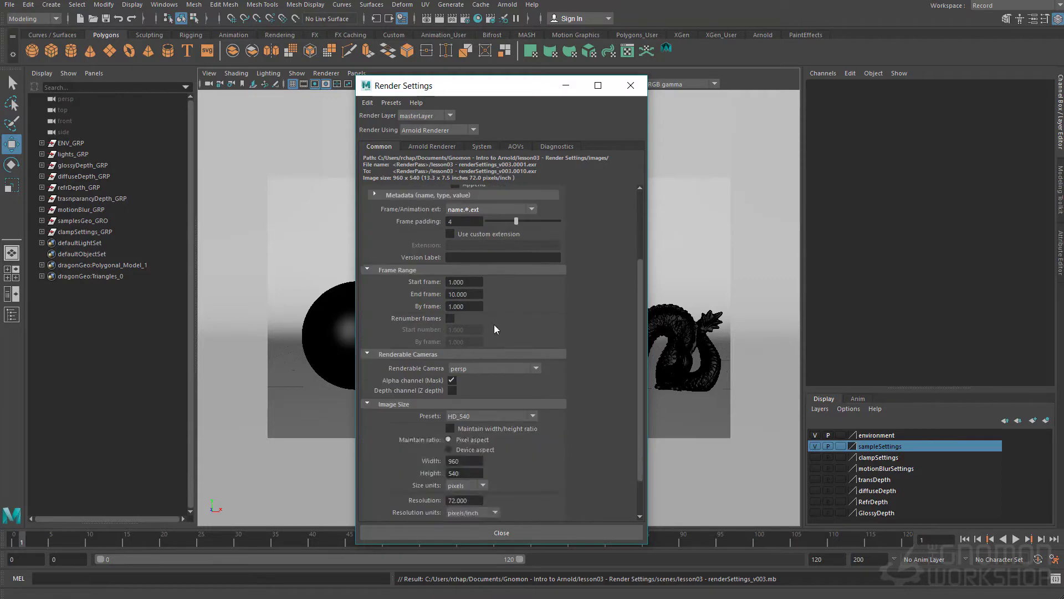
scroll(494, 324, up, 2)
click(475, 278)
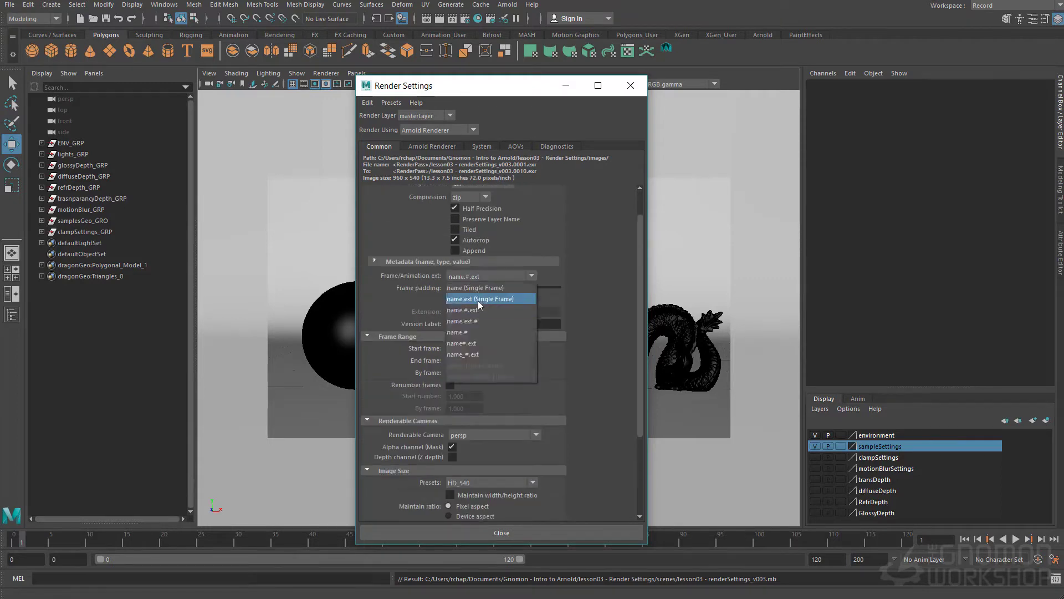
click(478, 301)
click(472, 281)
click(481, 311)
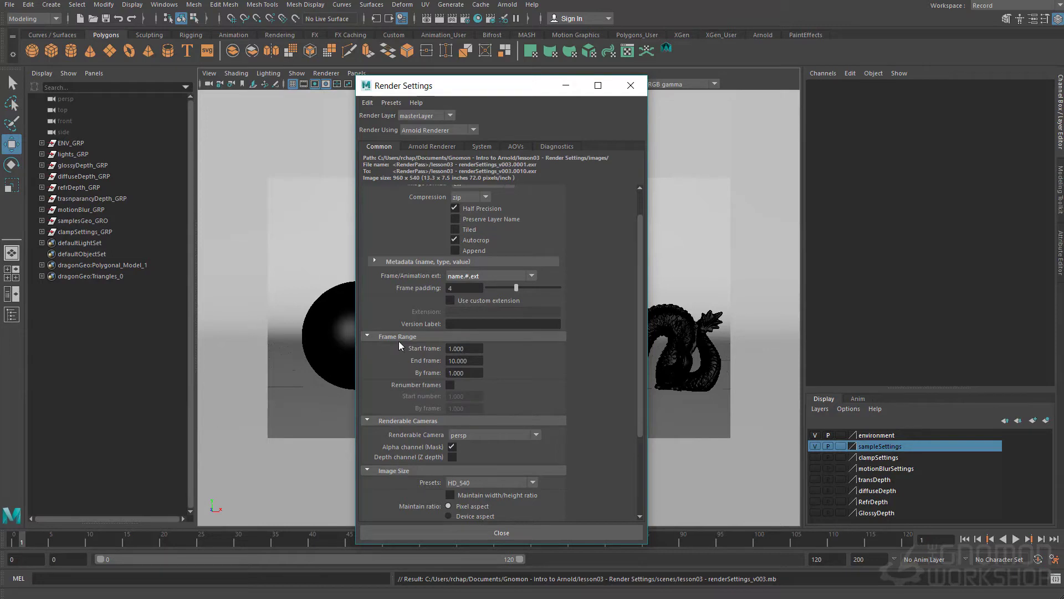
Review the start, end and by-frame values of the frame range, and collapse the Frame Range section.
scroll(401, 346, down, 1)
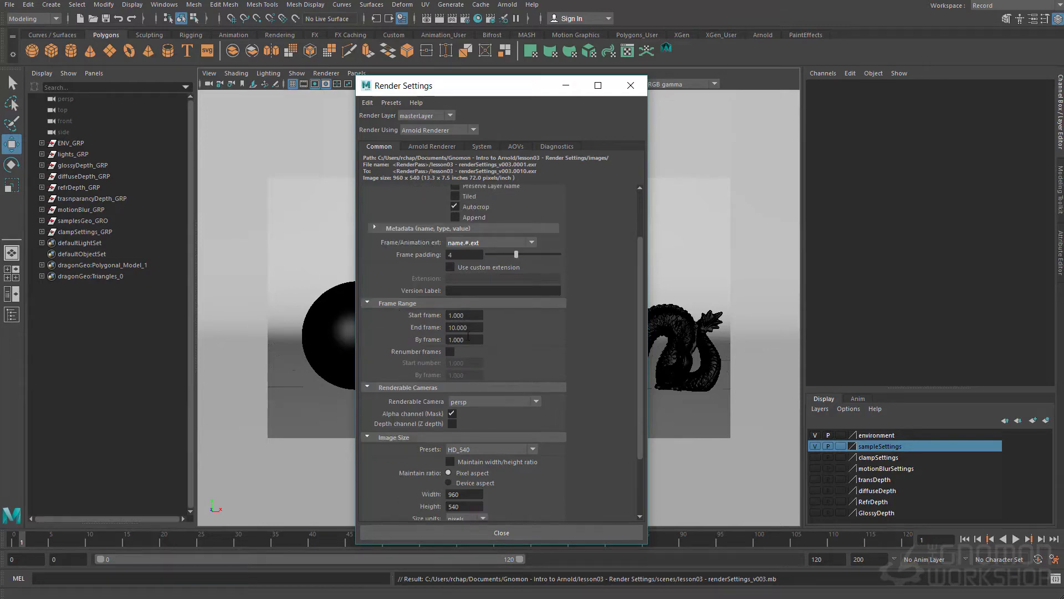
double_click(452, 328)
scroll(490, 340, down, 1)
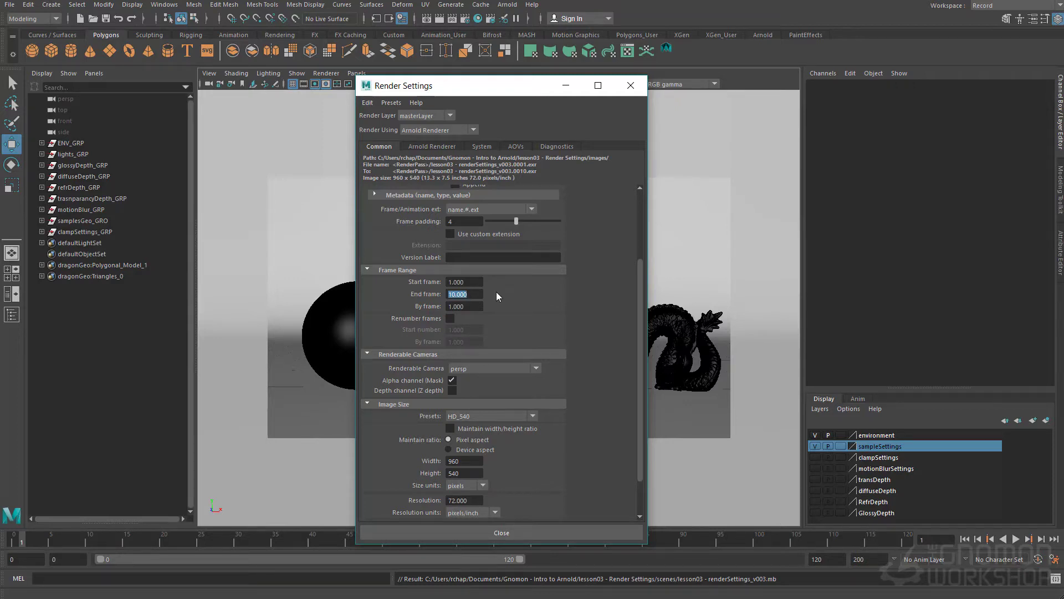
scroll(513, 307, down, 1)
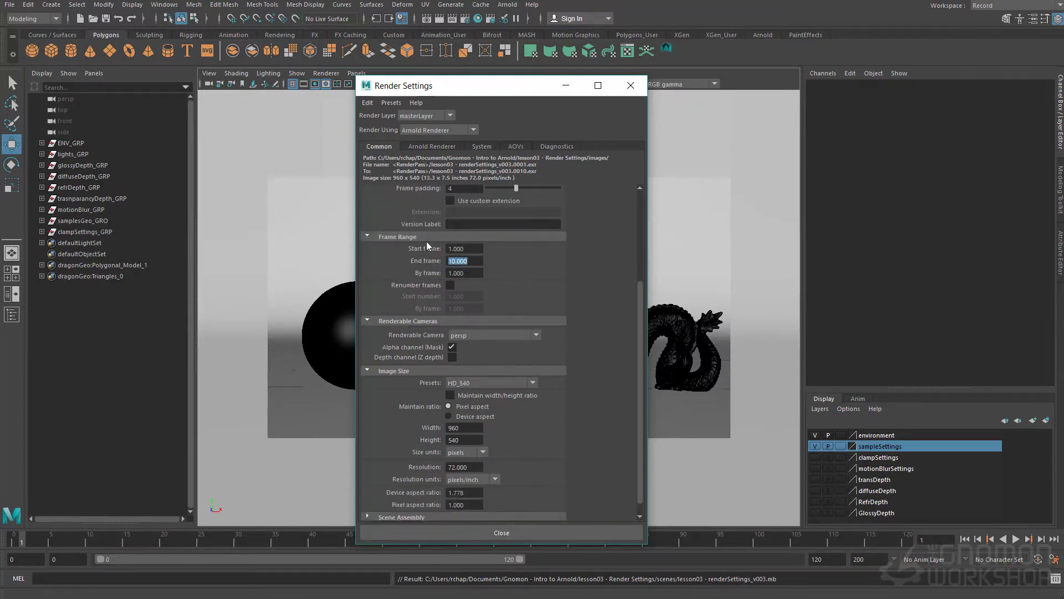
click(399, 238)
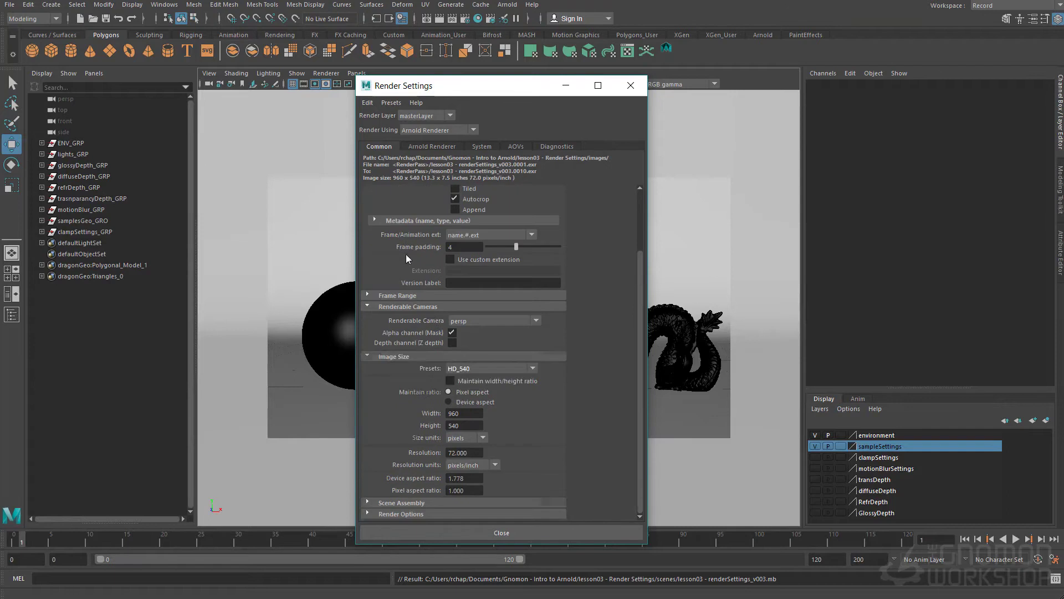
Keep persp as the renderable camera and collapse the Renderable Cameras section.
click(470, 321)
click(470, 320)
click(470, 322)
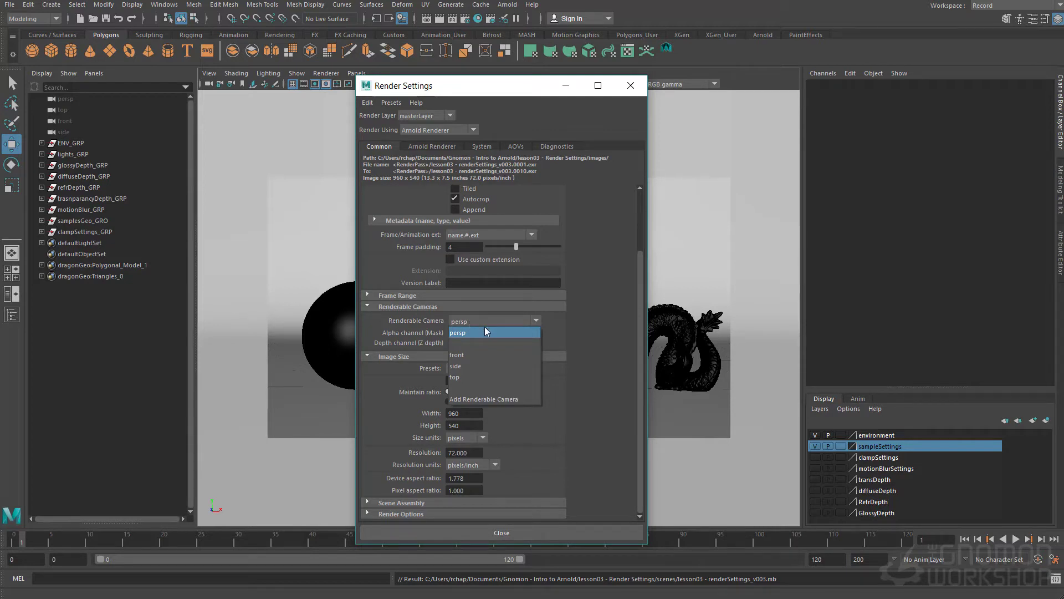
click(469, 332)
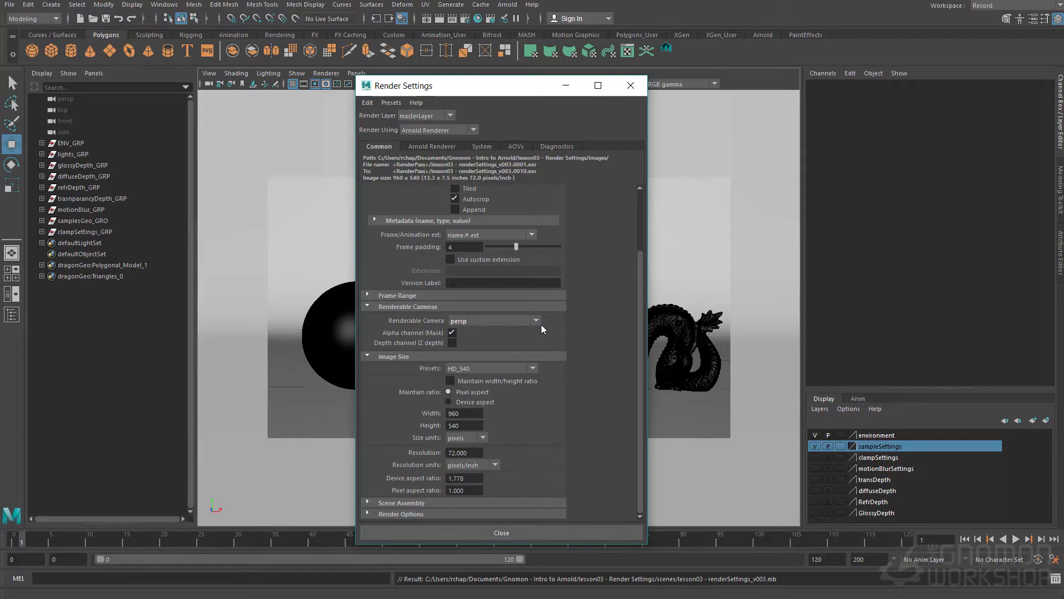
click(410, 307)
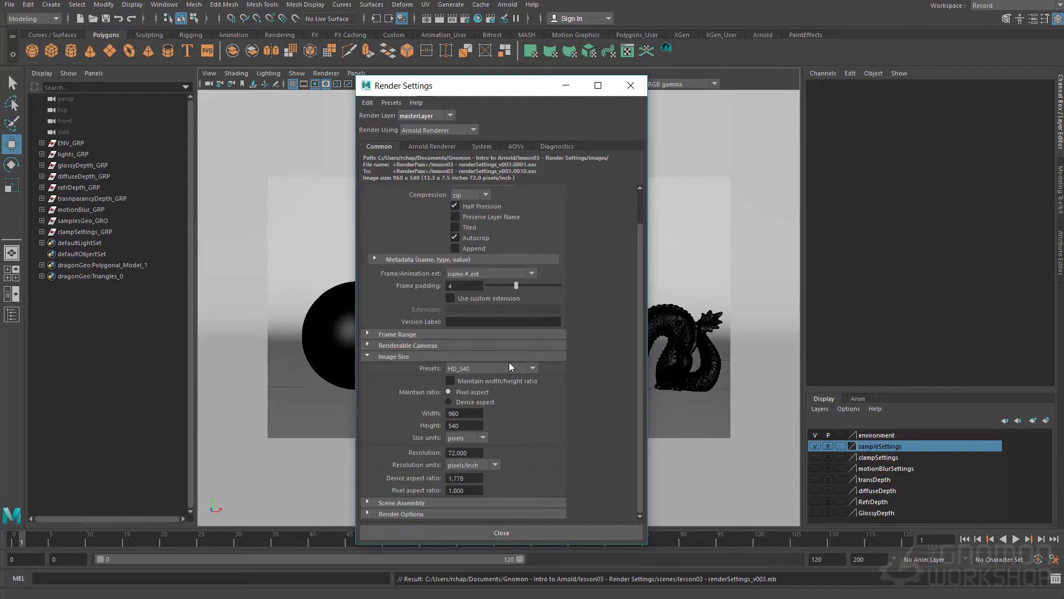
Set the image size preset to HD_1080.
click(494, 368)
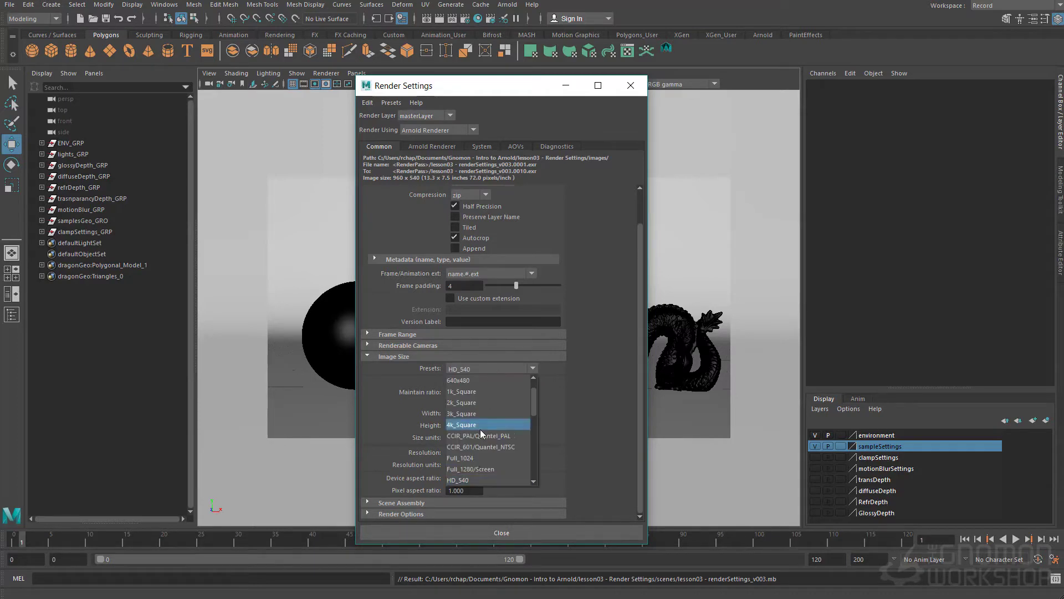
scroll(470, 471, down, 2)
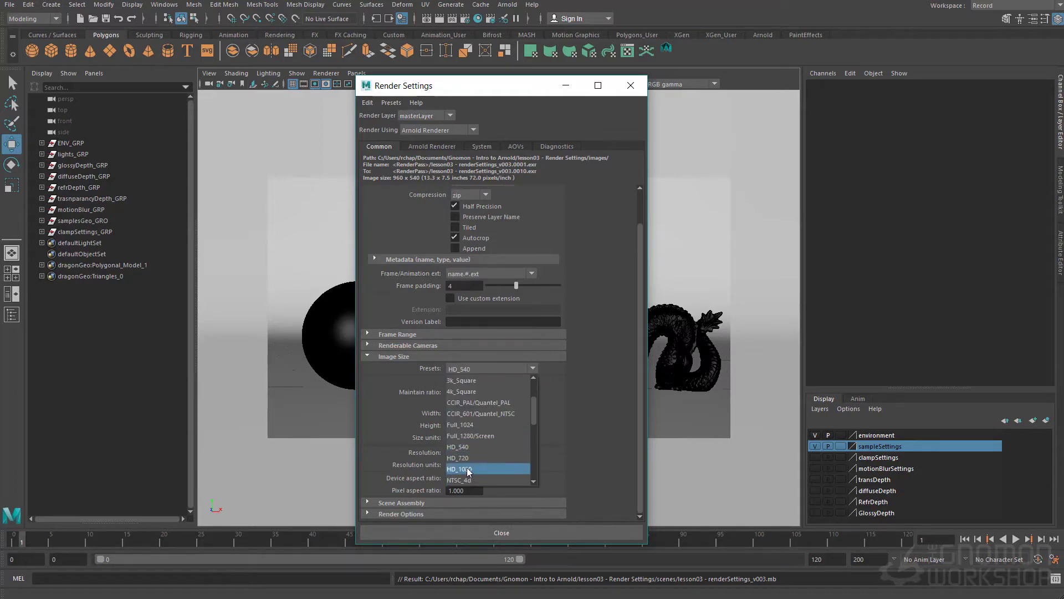
click(468, 472)
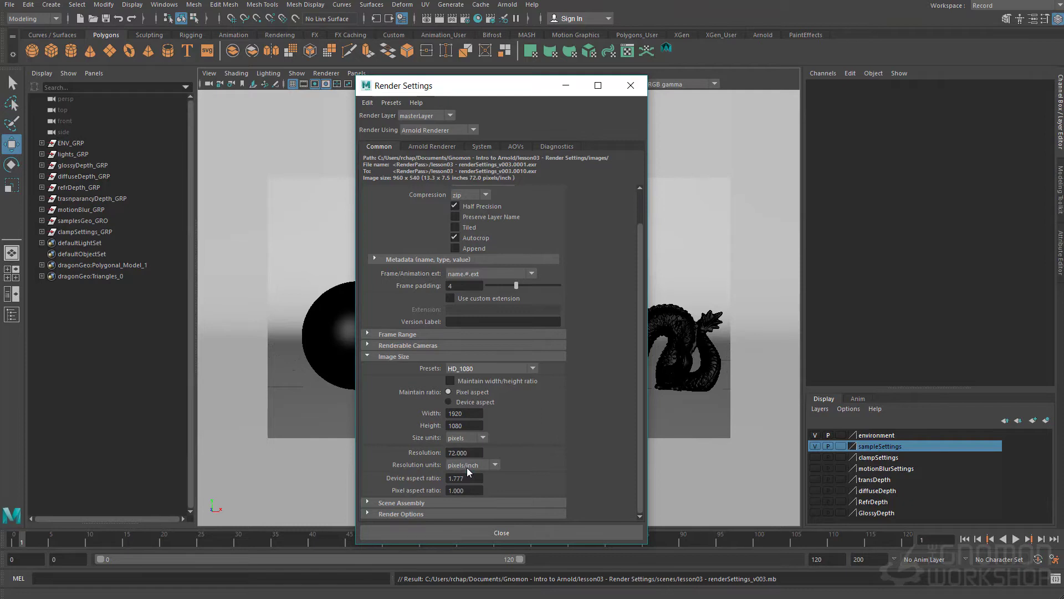
Switch the image size preset to HD_540 and collapse the Image Size section.
click(473, 368)
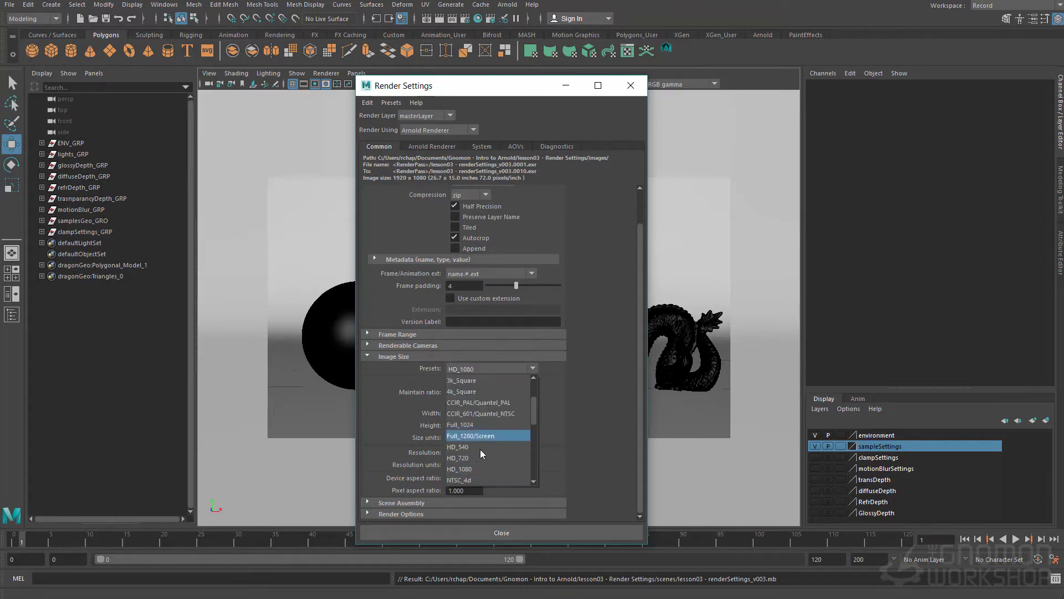
click(472, 451)
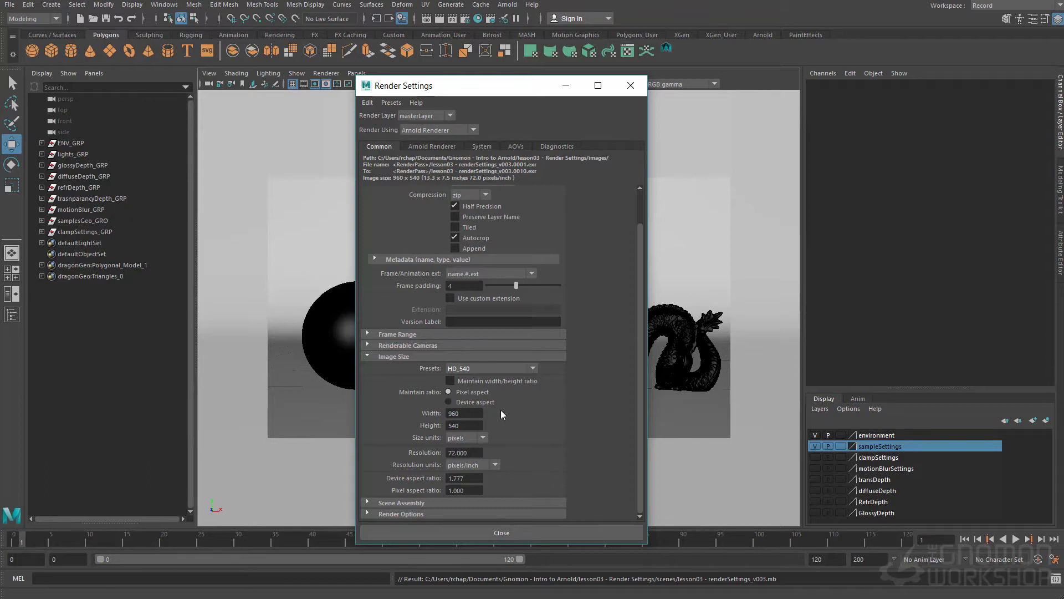
click(394, 357)
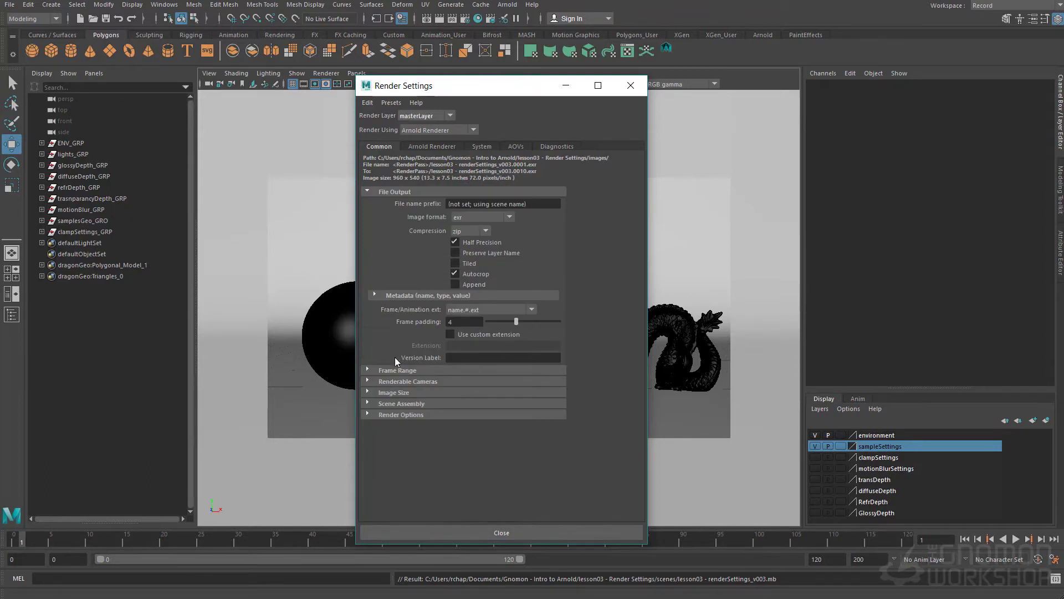
Look through the Scene Assembly and Render Options sections, and collapse both again.
click(403, 402)
click(387, 443)
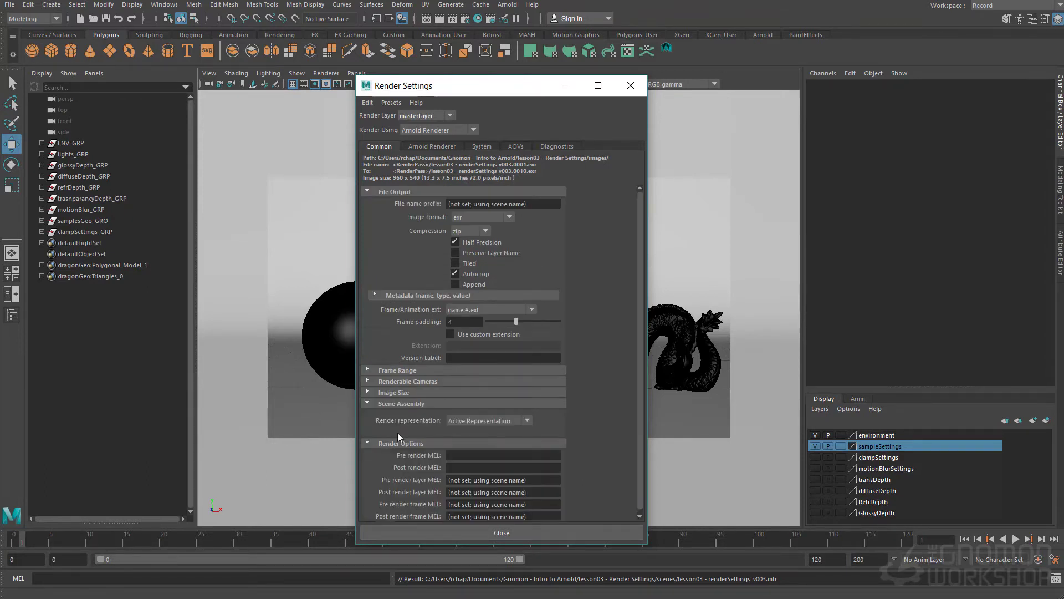
scroll(410, 426, down, 1)
click(395, 438)
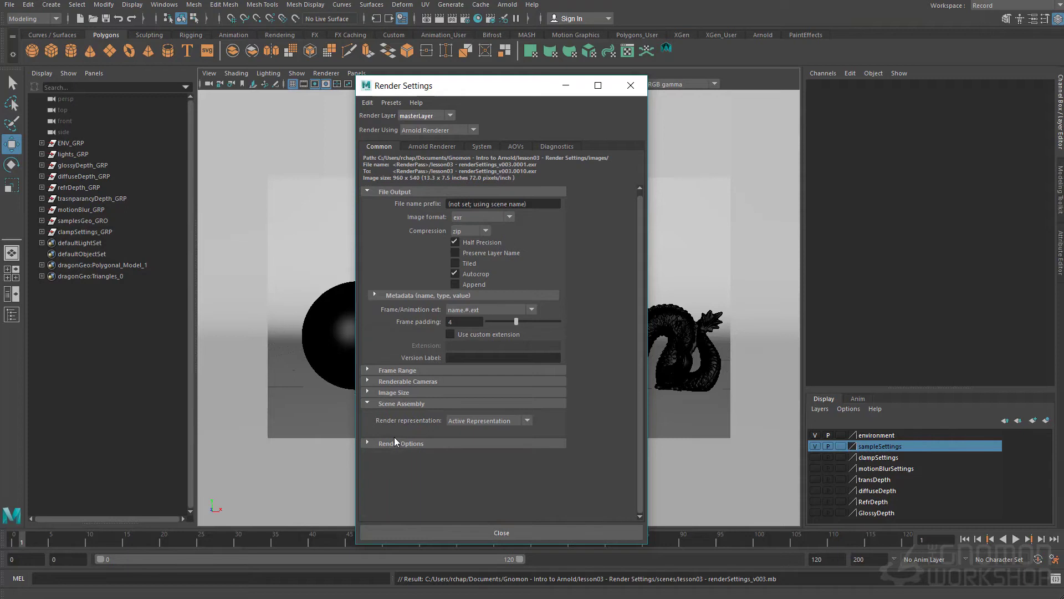
click(413, 404)
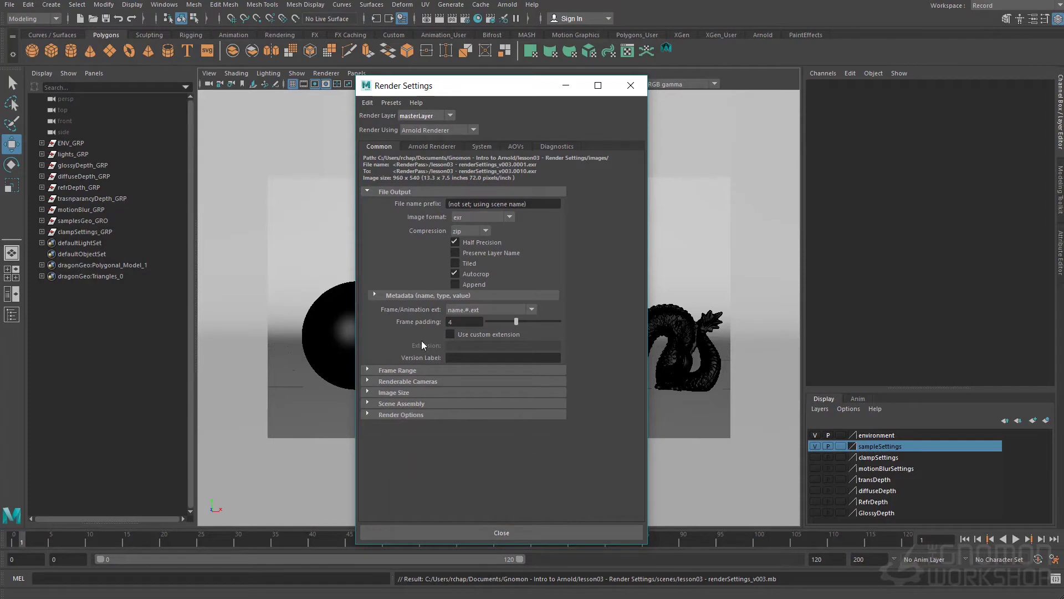
Set the Arnold samples to Camera (AA) 2, Diffuse 2 and Glossy 2, and close the render settings.
click(426, 149)
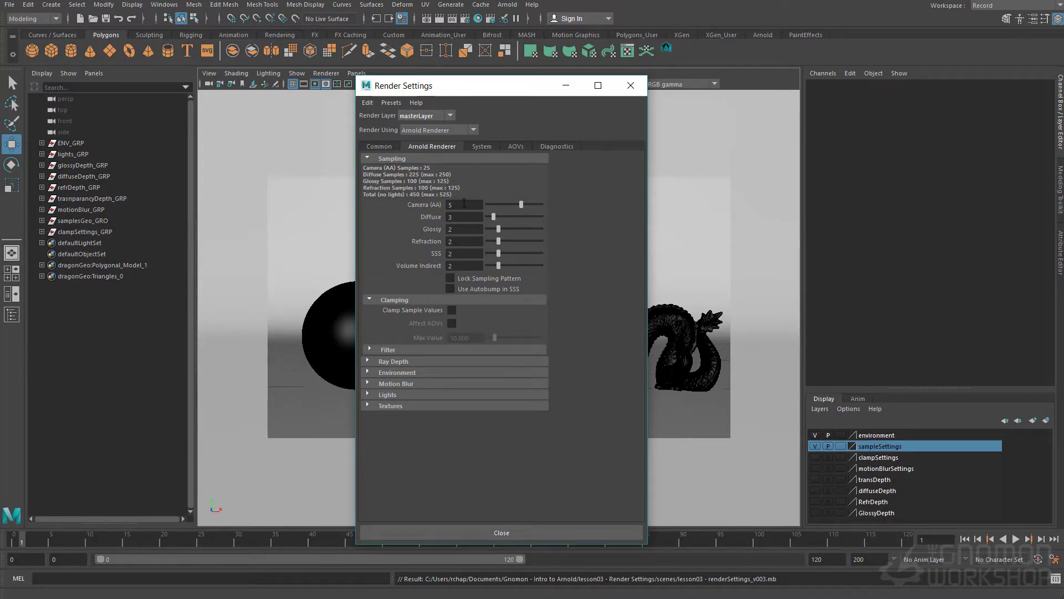
click(465, 204)
text(2)
key(Tab)
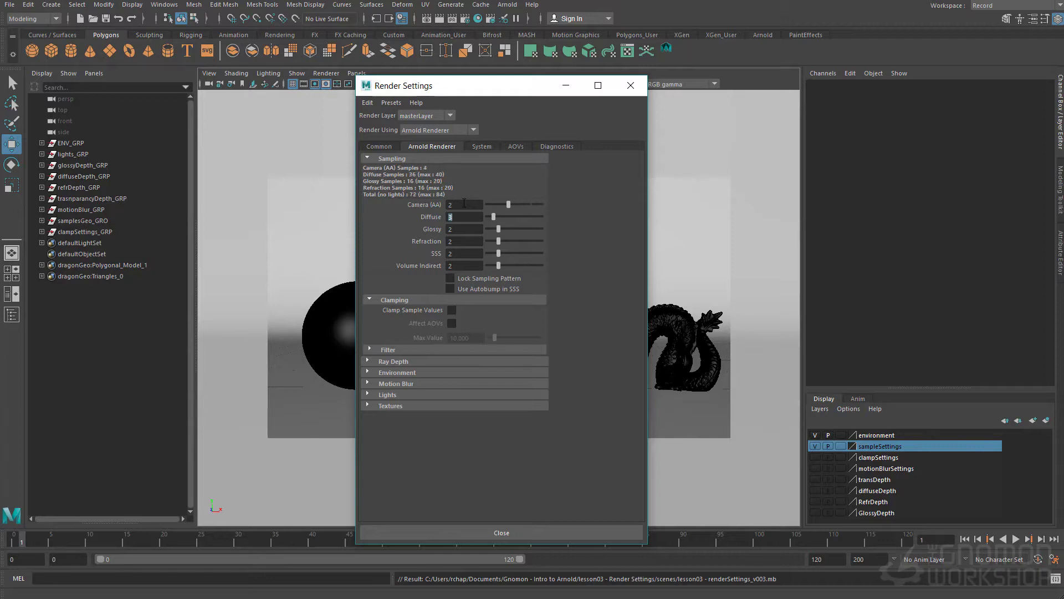
text(2)
key(Tab)
text(2)
key(Tab)
click(632, 86)
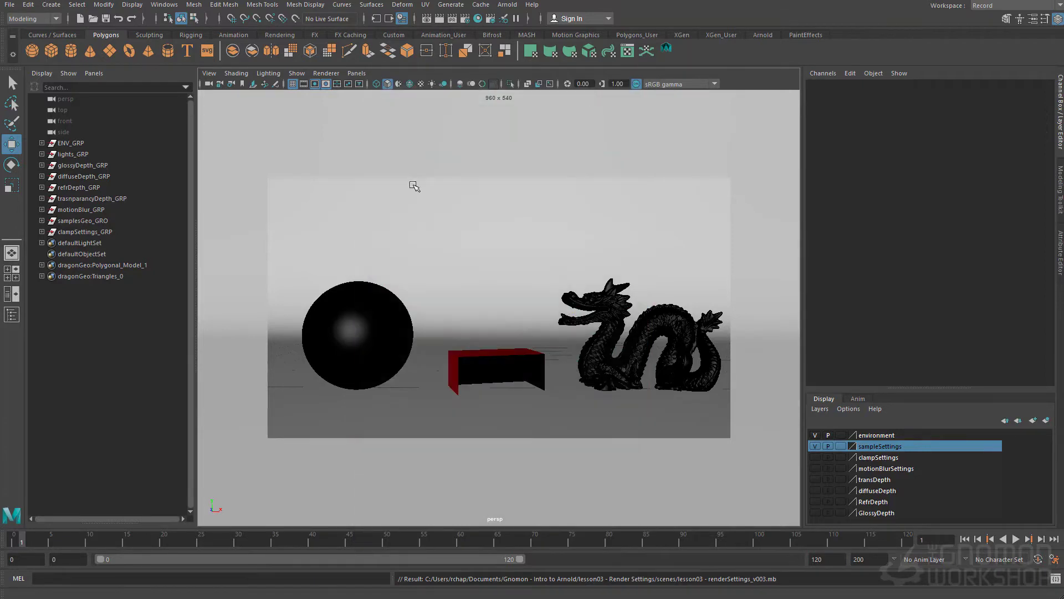
click(365, 203)
click(562, 209)
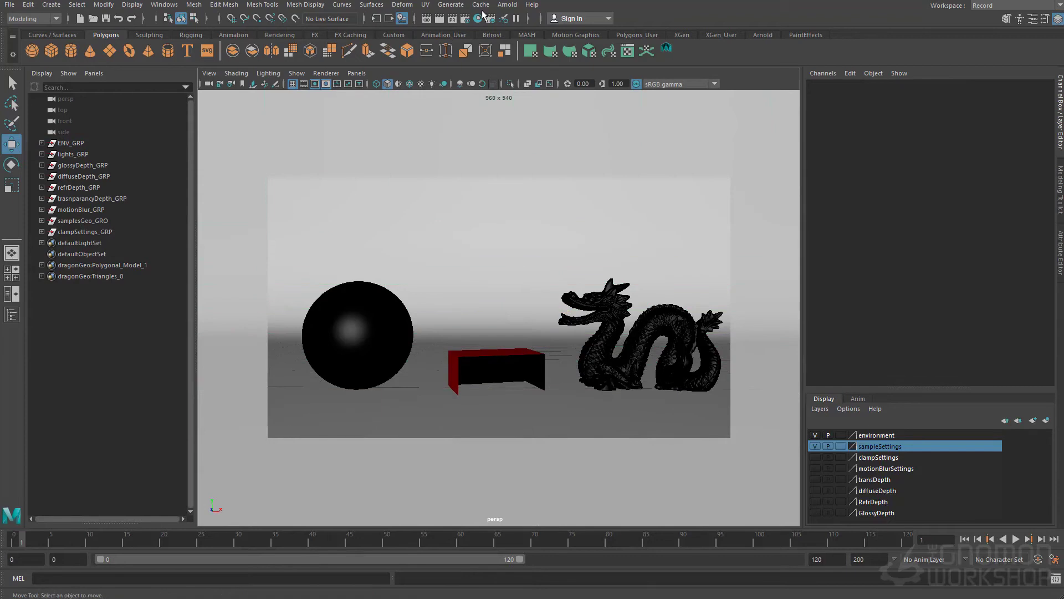
click(506, 5)
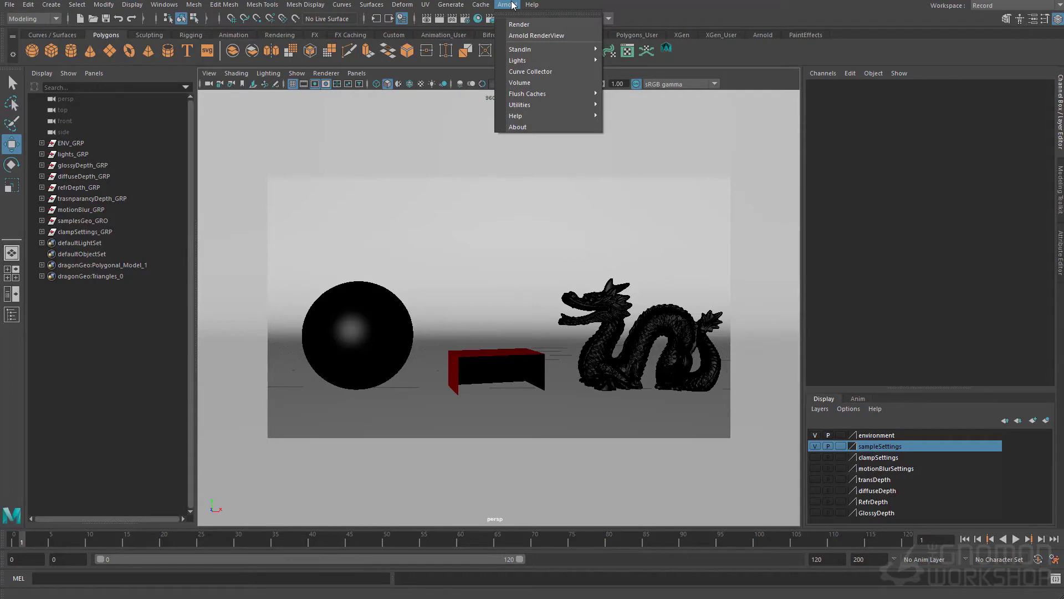
click(507, 4)
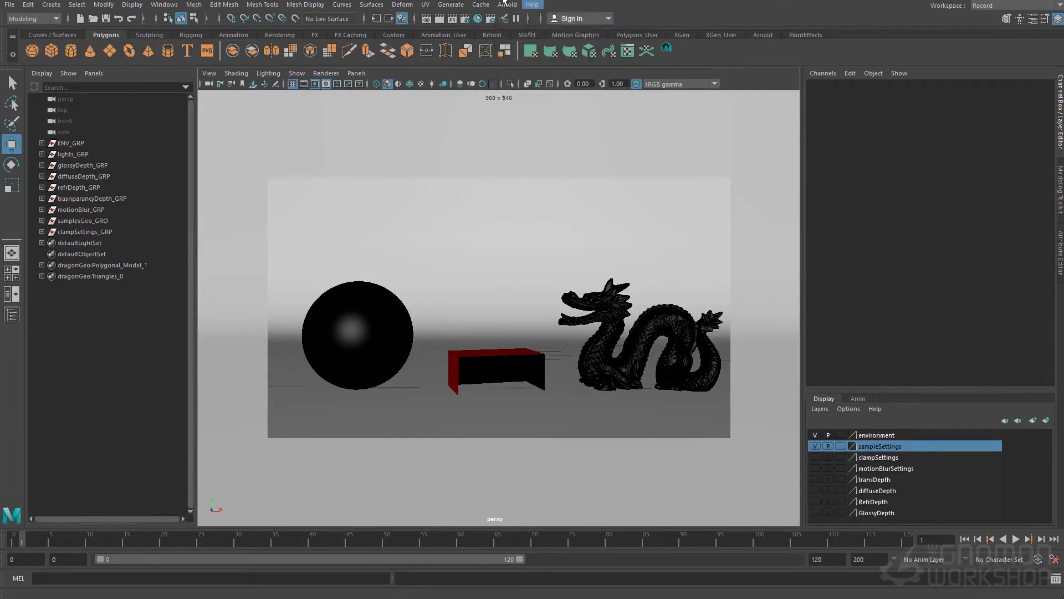
click(504, 3)
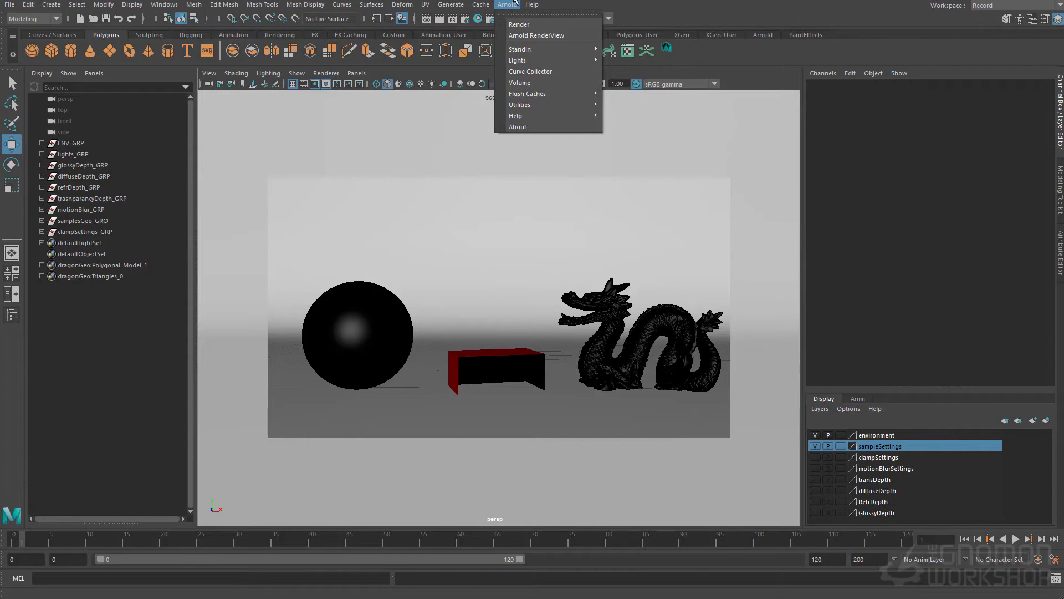
click(502, 6)
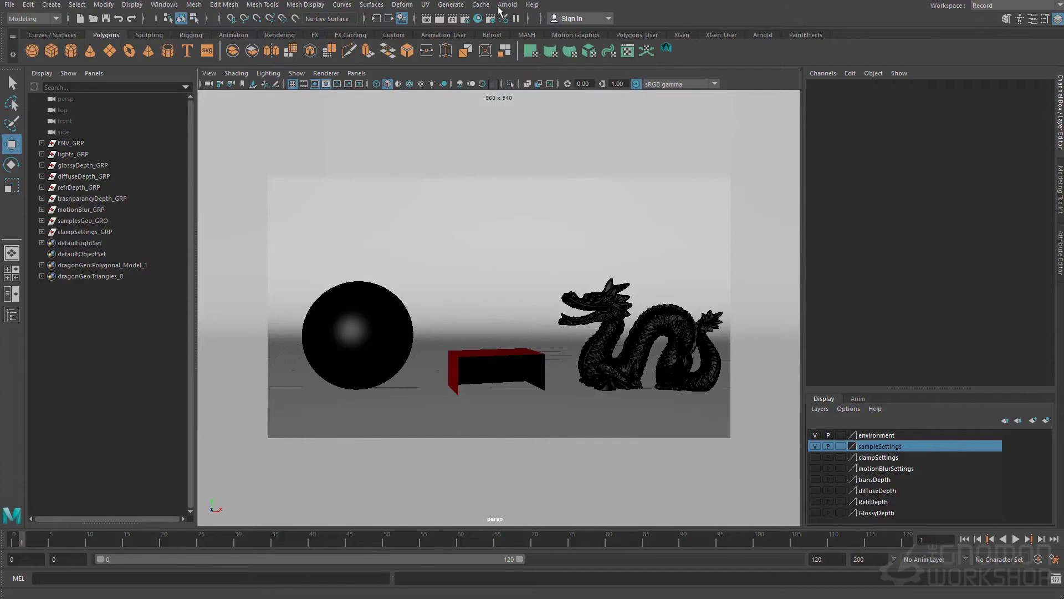
Look through the AOVs of the aiStandard group in the render settings, and close the settings window.
click(466, 18)
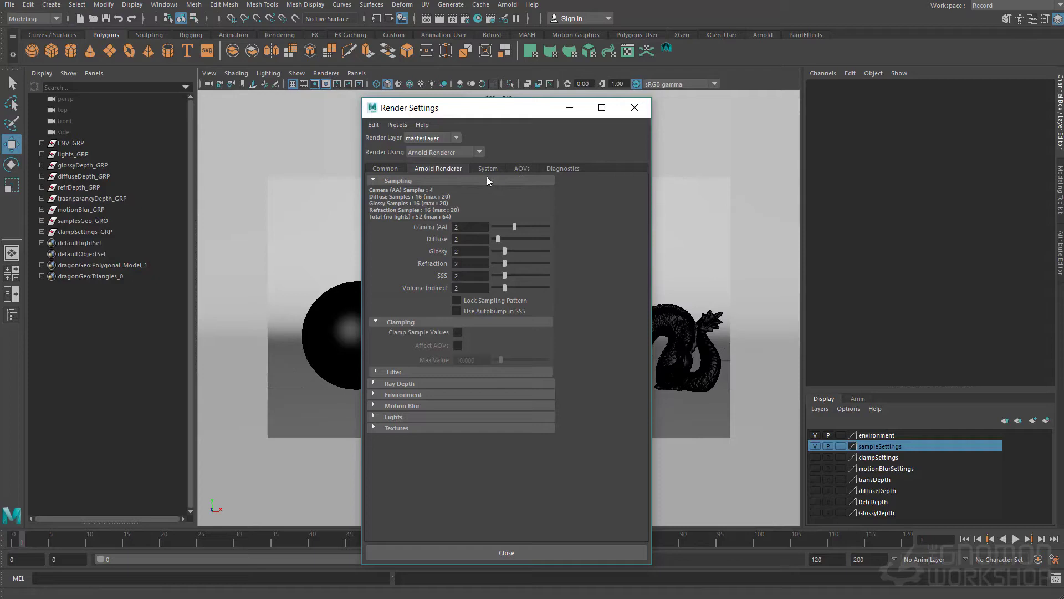
click(529, 168)
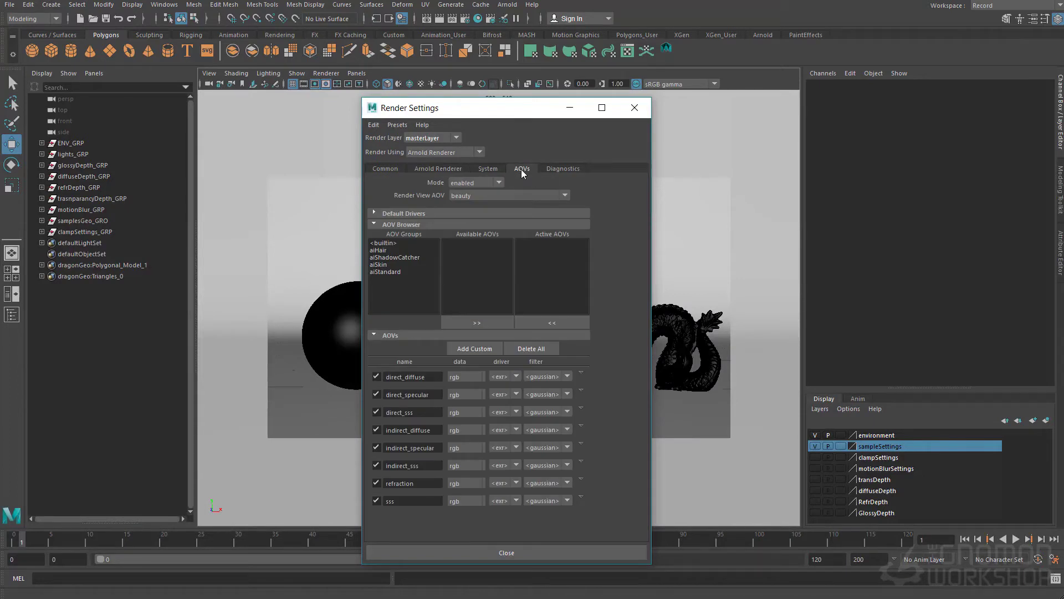
click(379, 273)
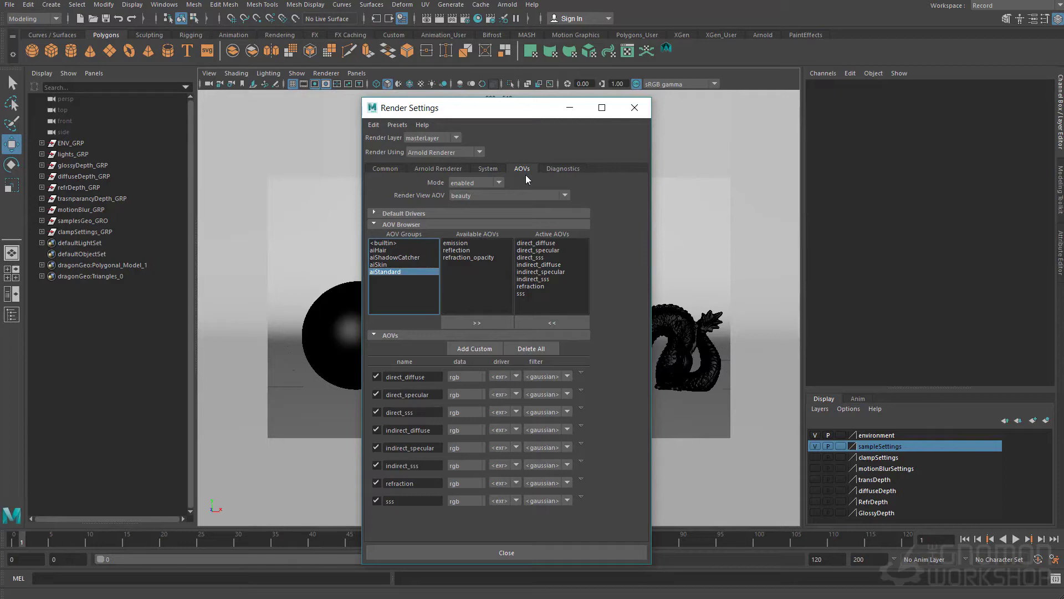
click(635, 107)
click(439, 228)
click(534, 233)
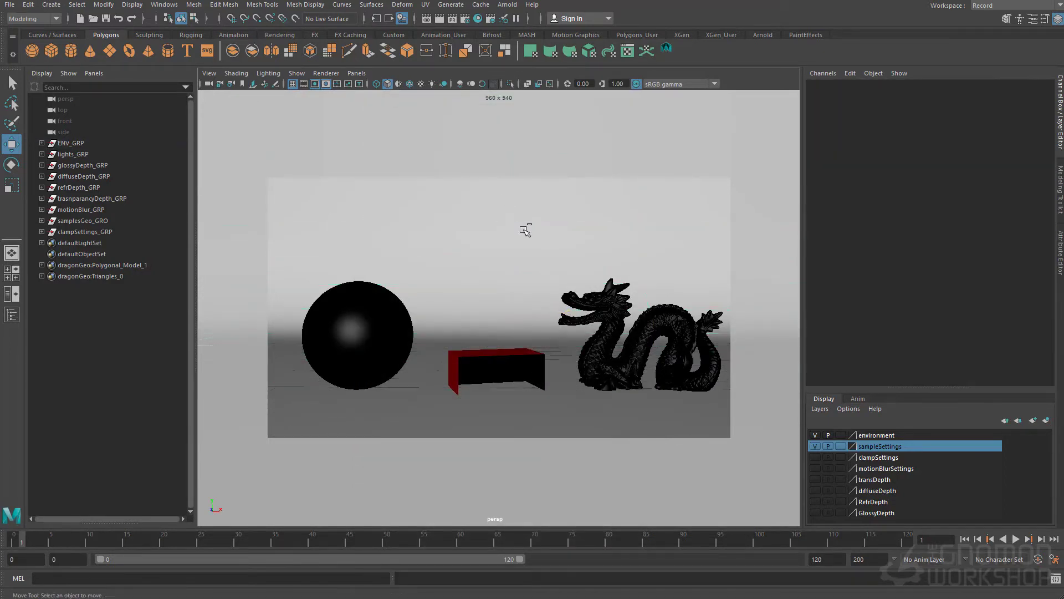
Render the scene in the Arnold RenderView.
click(506, 5)
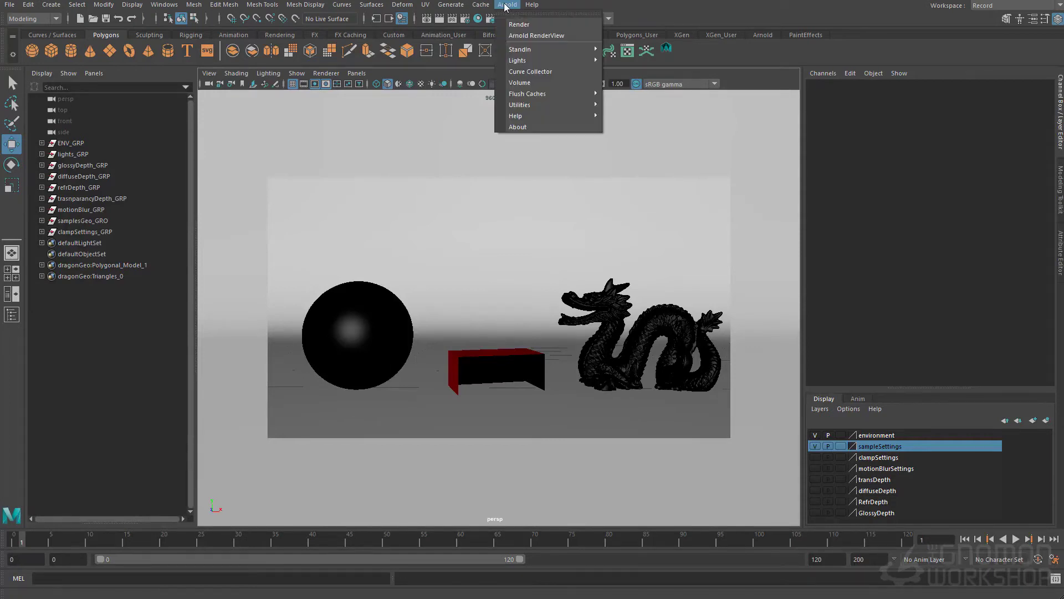
click(507, 6)
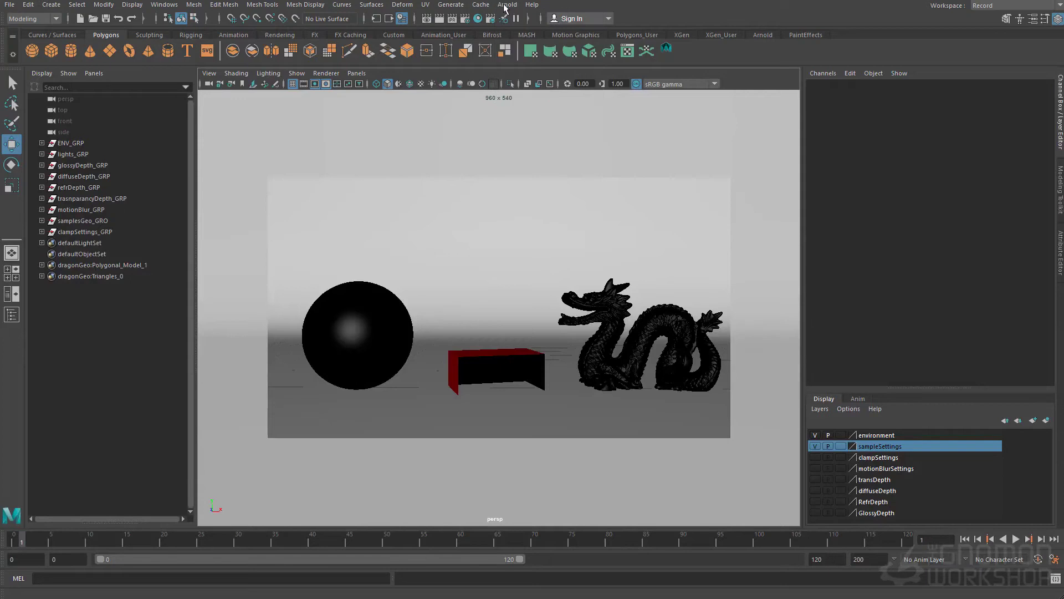
click(509, 6)
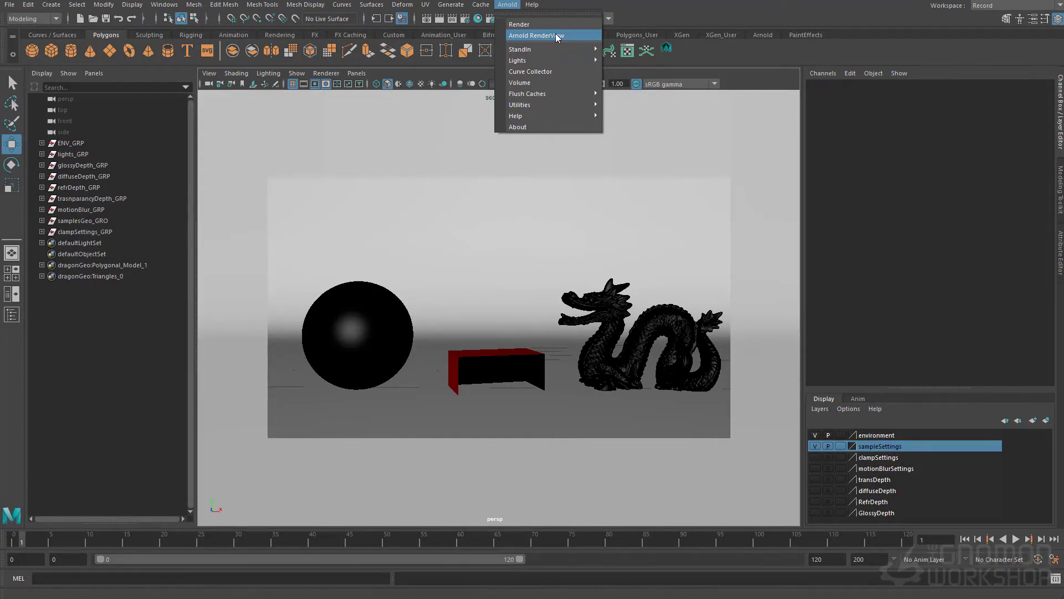
click(524, 25)
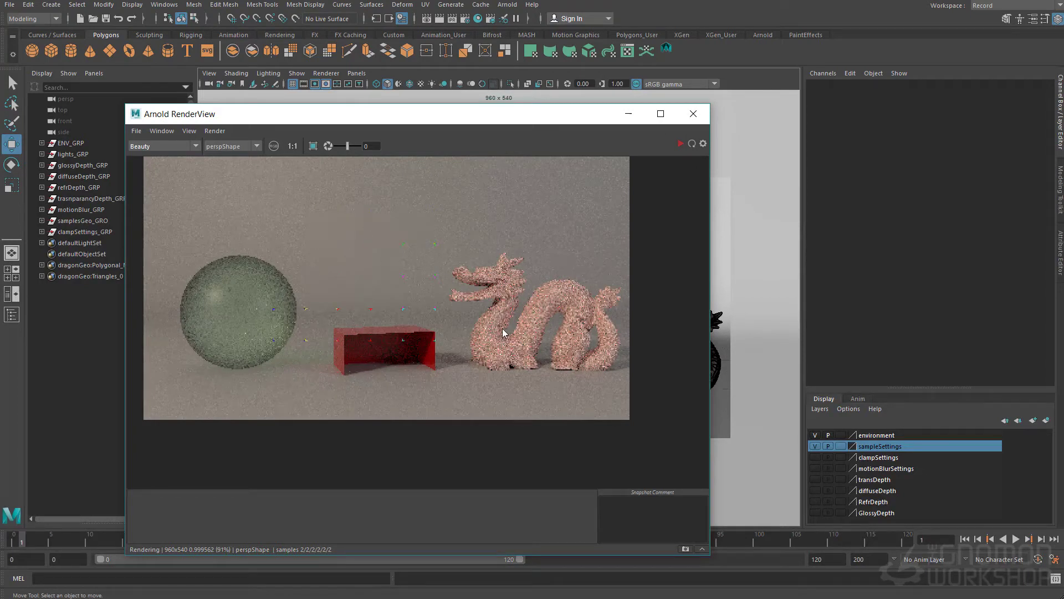
Reopen the render settings at the Arnold sampling options and arrange the window beside the Arnold RenderView.
click(465, 20)
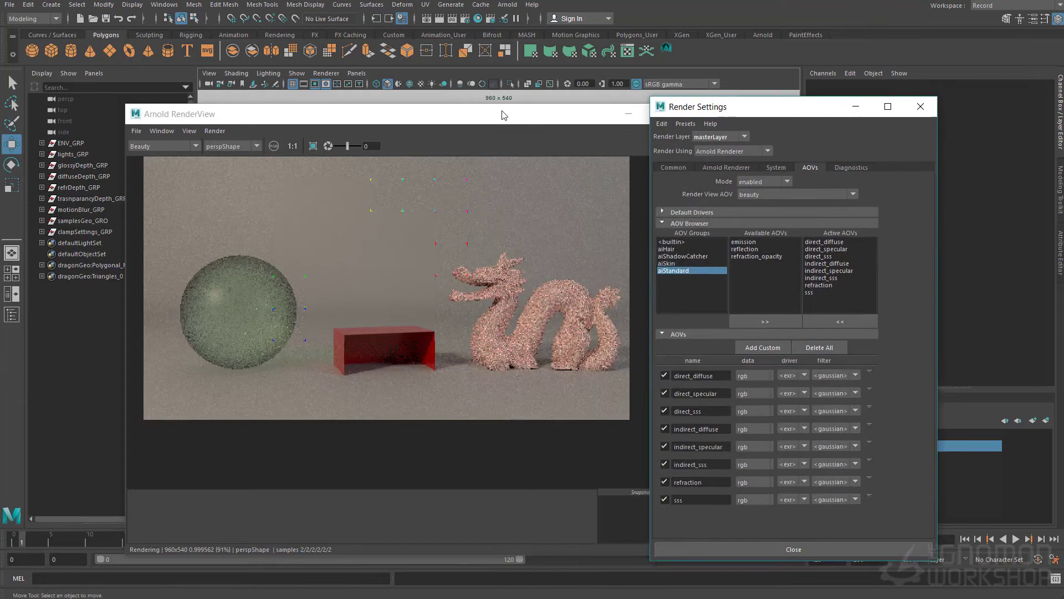
drag(503, 115, 461, 113)
click(720, 167)
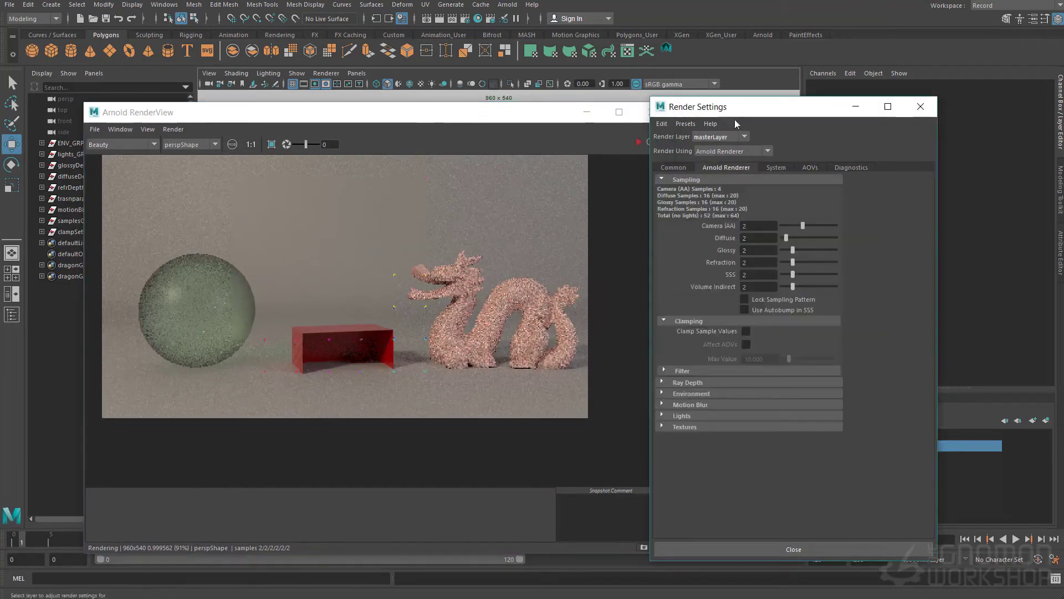
drag(743, 106, 754, 79)
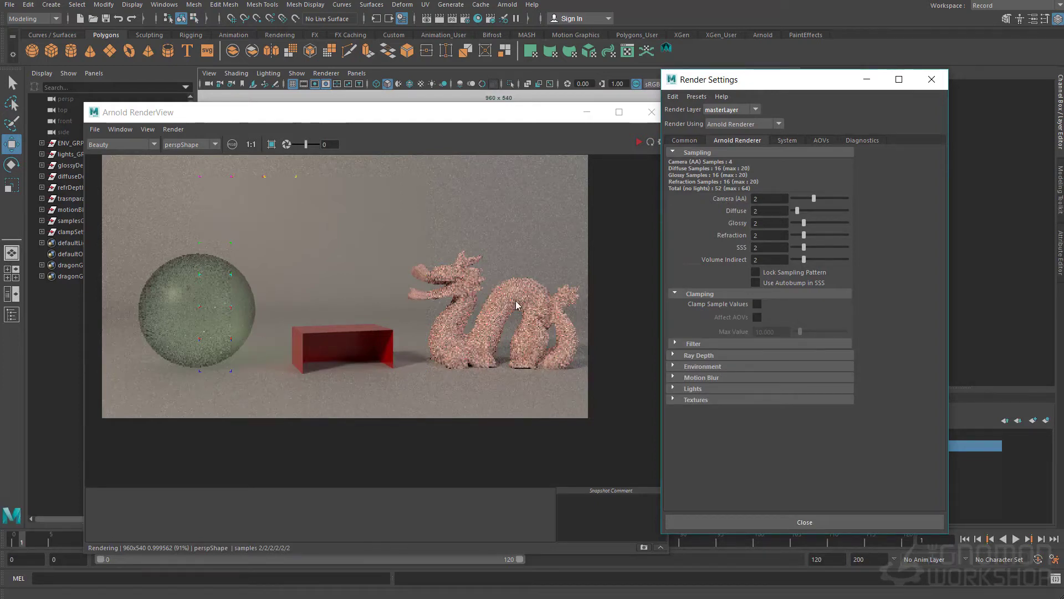
Examine the noise on the red box and the floor around it in the beauty render.
click(280, 367)
scroll(281, 367, up, 5)
scroll(450, 198, up, 3)
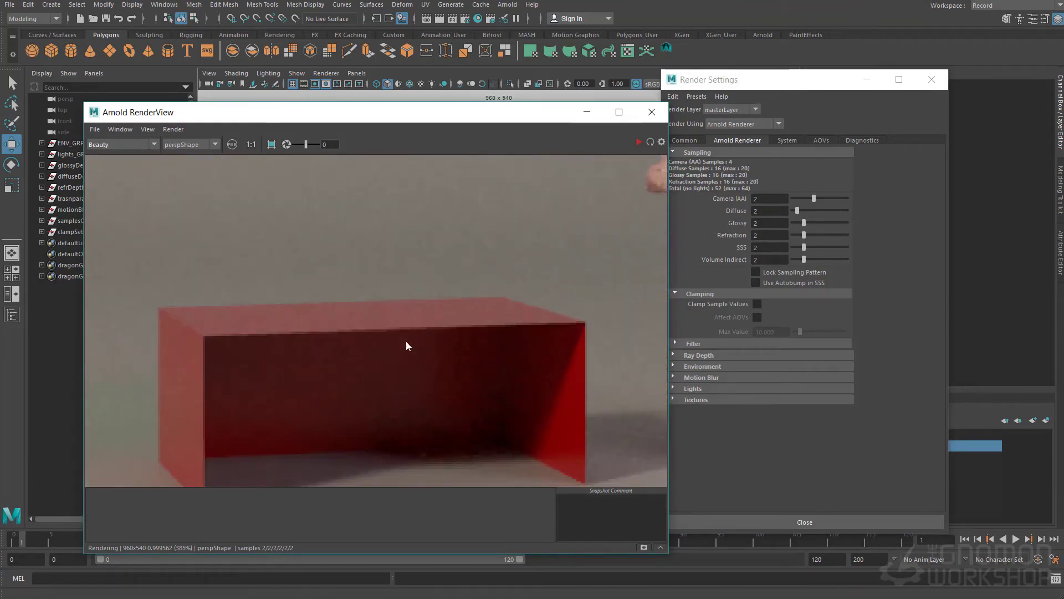
scroll(423, 285, down, 3)
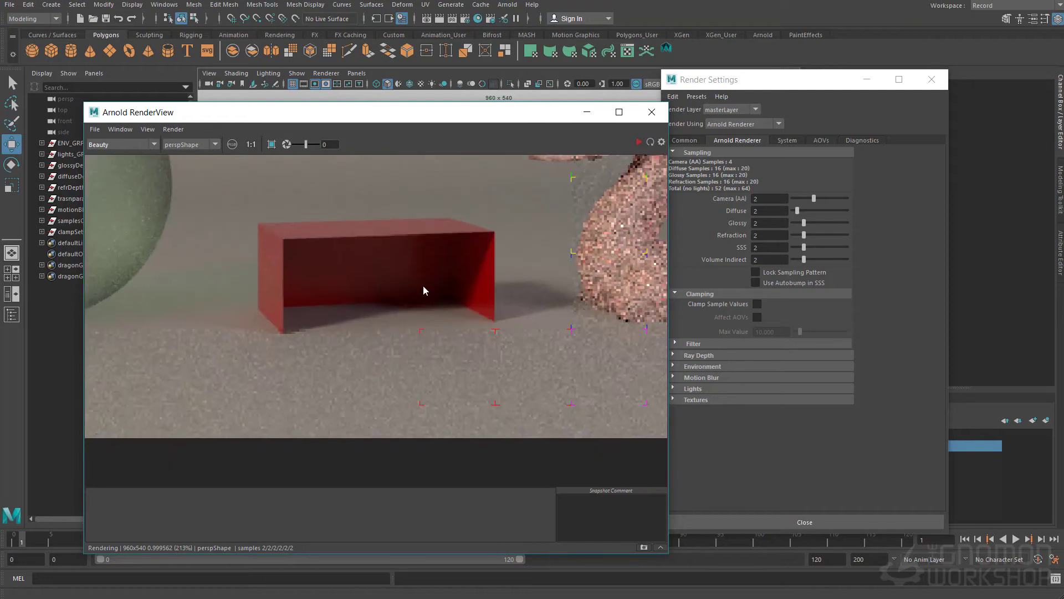
scroll(537, 345, up, 1)
scroll(348, 307, down, 2)
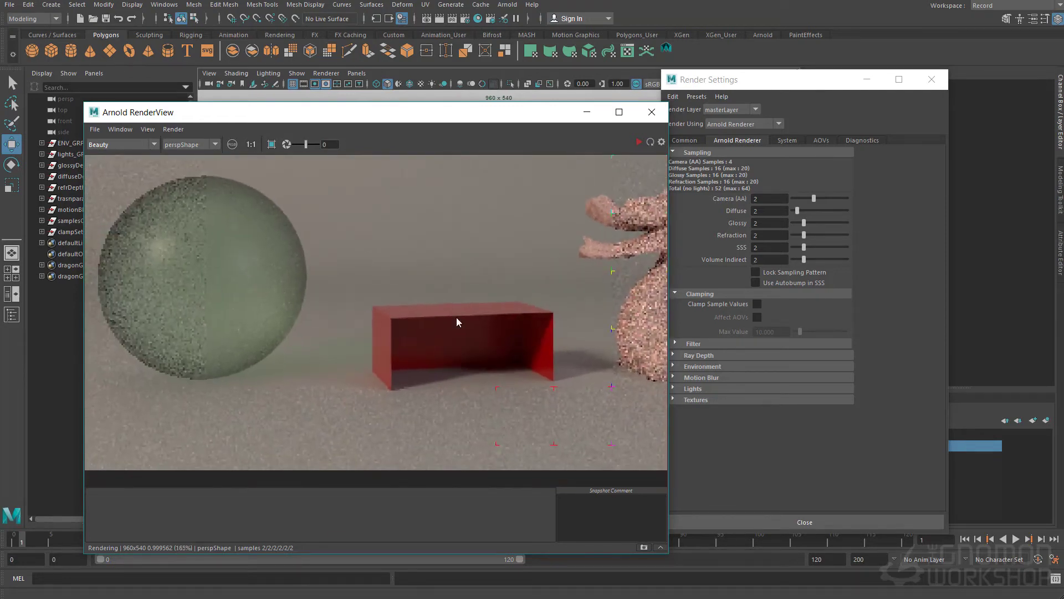
scroll(481, 314, up, 3)
middle_drag(599, 408, 524, 288)
scroll(542, 304, up, 1)
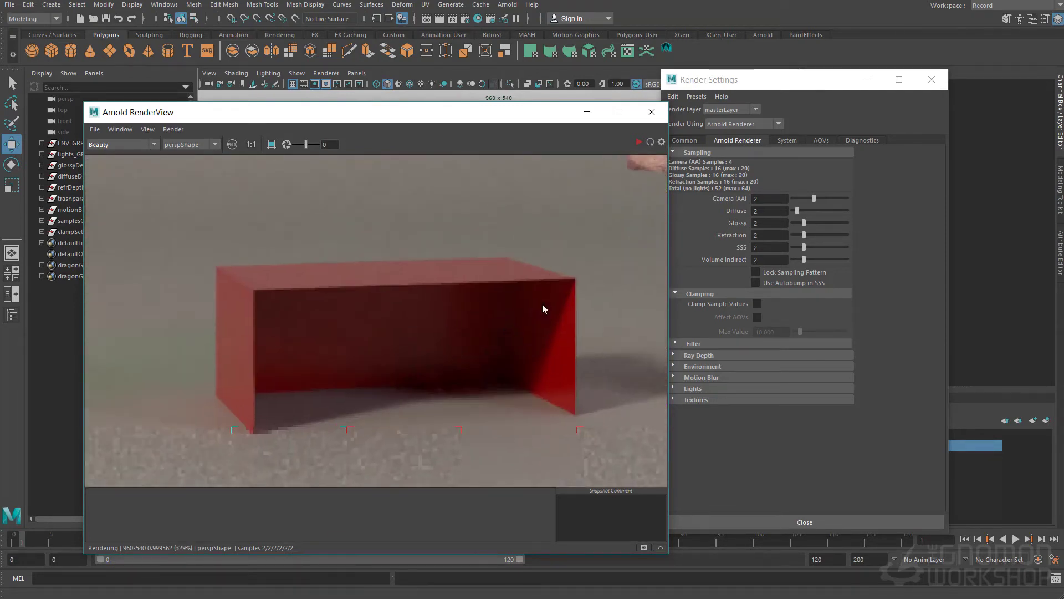
Try Camera (AA) sample values of 3, 1 and 4 to compare the resulting sample counts.
click(706, 224)
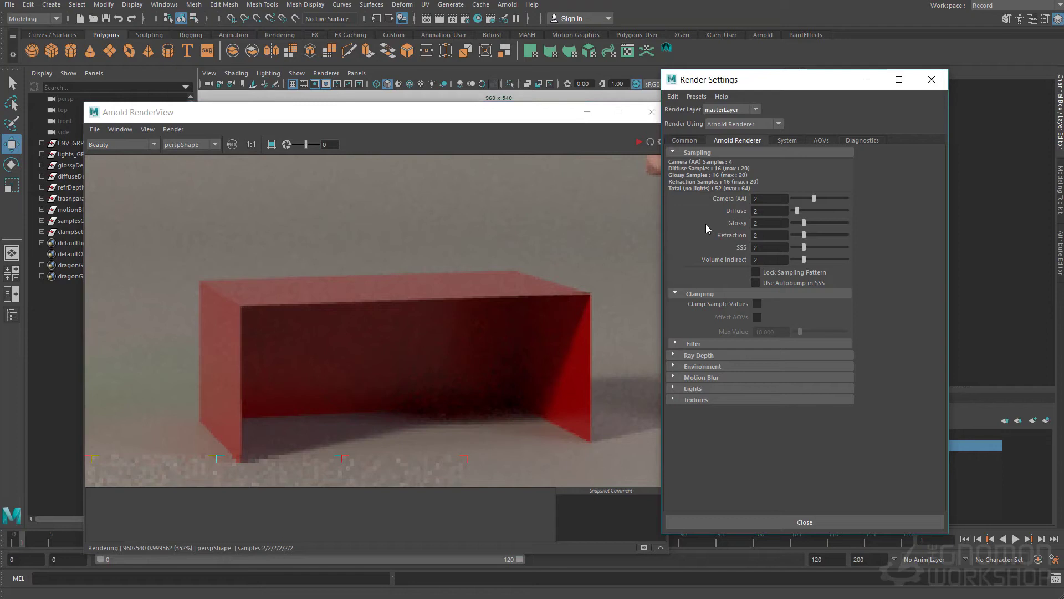
click(770, 192)
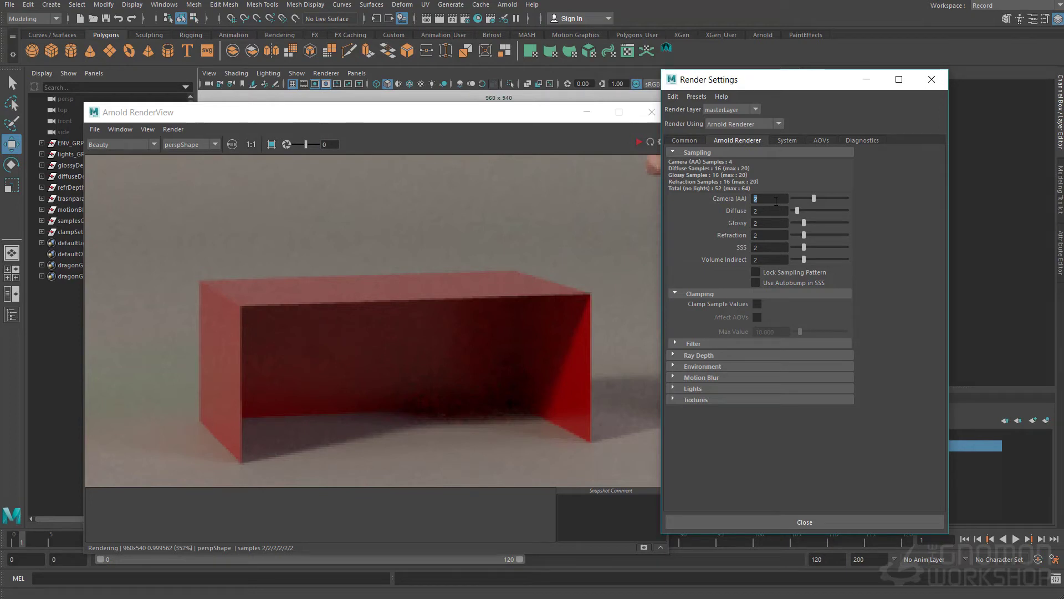
text(3)
key(Tab)
click(776, 199)
text(1)
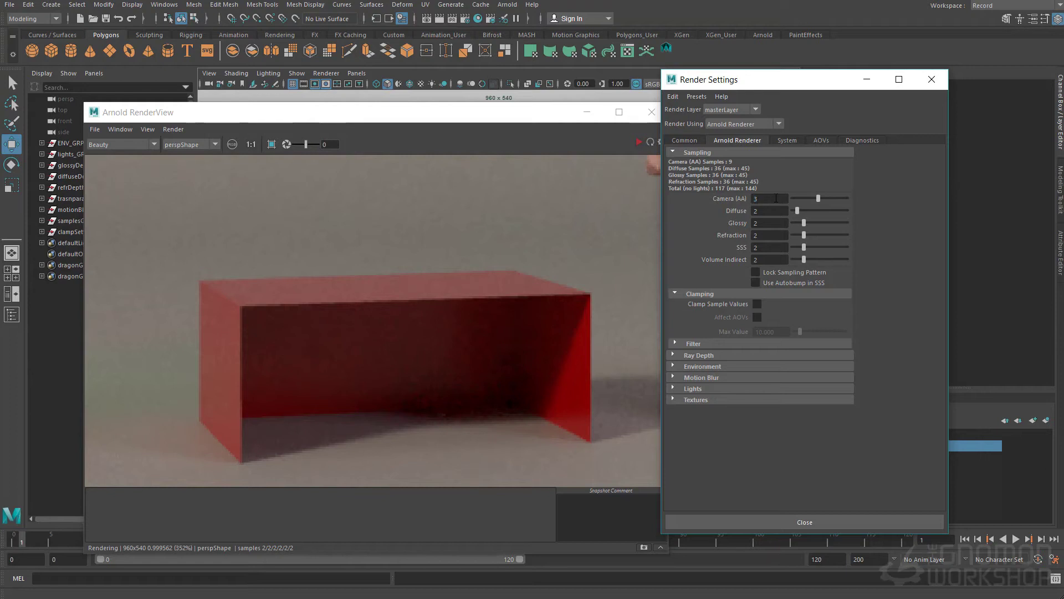
key(Tab)
click(767, 198)
text(4)
key(Tab)
Change the Camera (AA) samples to 3 and lower them to 1.
click(767, 199)
text(3)
key(Tab)
click(767, 198)
text(1)
key(Tab)
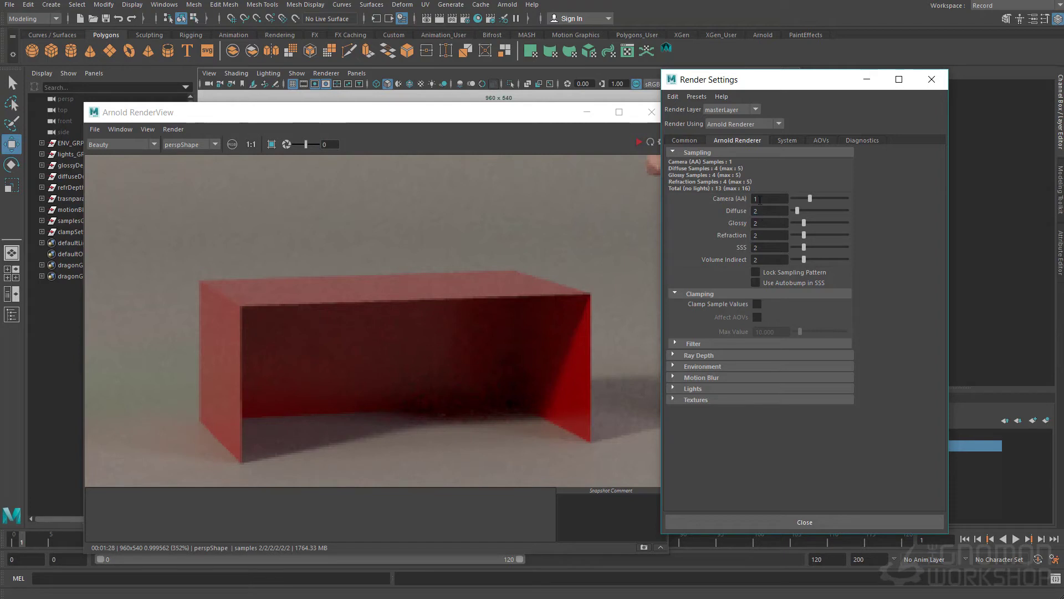
Try a Camera (AA) value of 2 and return it to 1.
click(759, 200)
click(773, 202)
text(2)
key(Tab)
double_click(771, 199)
text(1)
key(Tab)
click(774, 198)
Inspect the red box and the dragon in the finished beauty render, and look through the list of available AOVs.
click(500, 327)
scroll(607, 306, up, 1)
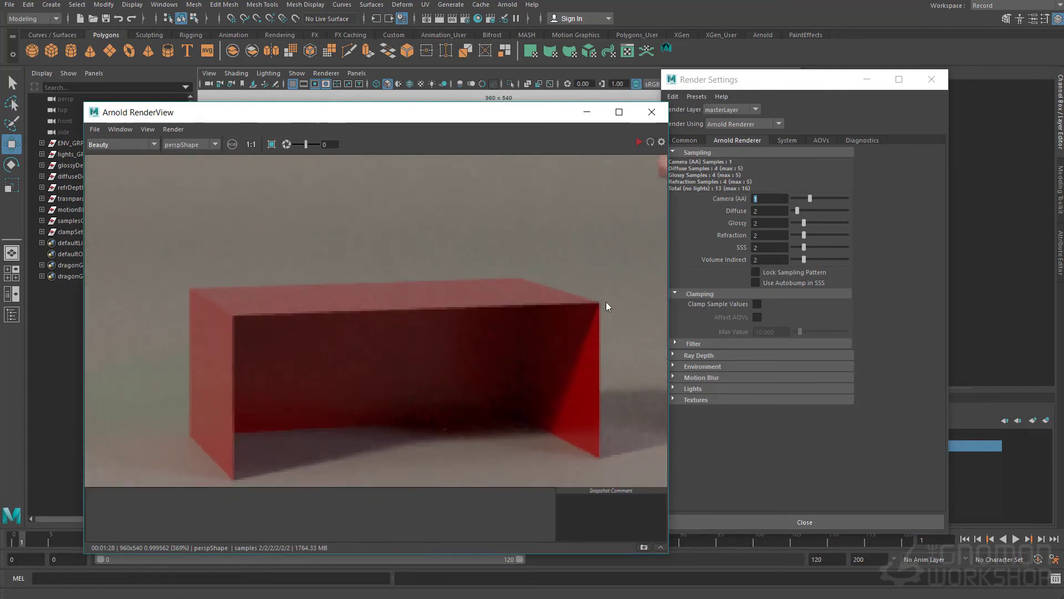
scroll(420, 279, down, 1)
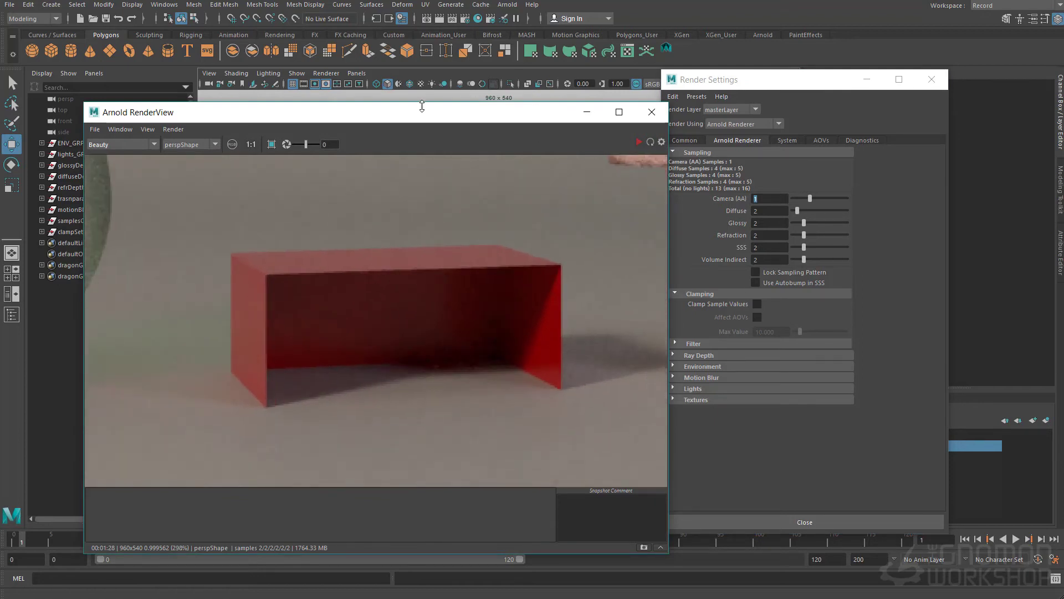
scroll(504, 271, down, 3)
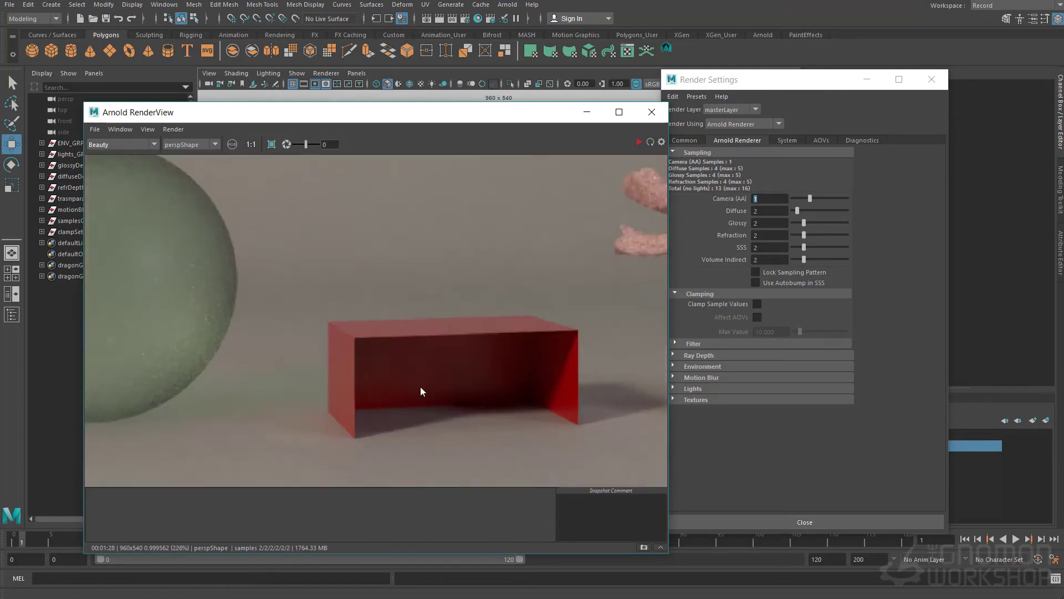
middle_drag(454, 306, 304, 276)
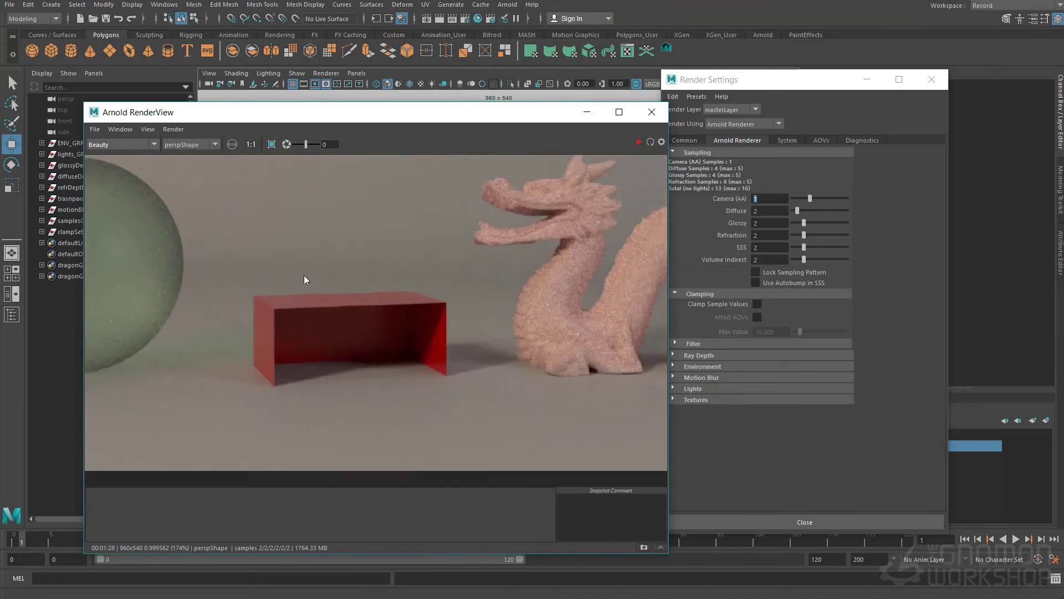
click(116, 144)
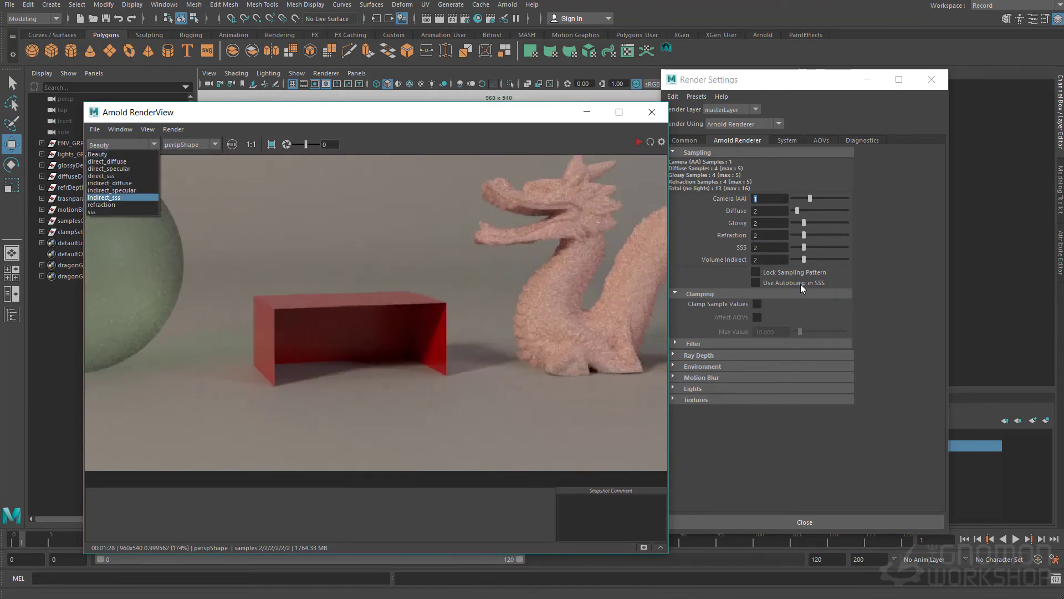
click(720, 223)
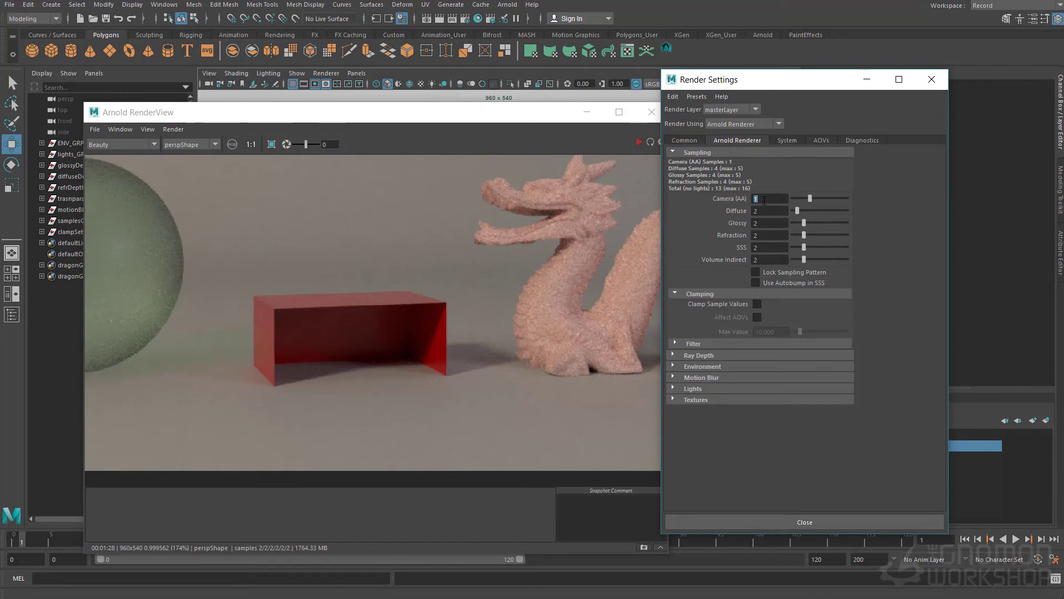
Display the direct_diffuse AOV in the Arnold RenderView and examine the box and the dragon.
click(112, 144)
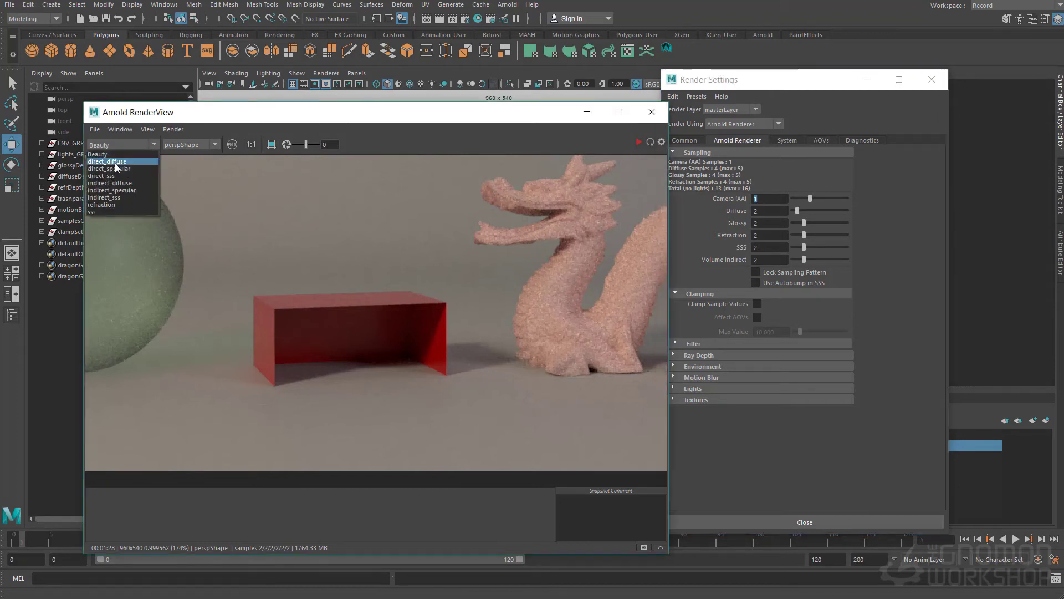
click(114, 163)
scroll(255, 278, down, 3)
scroll(554, 305, up, 2)
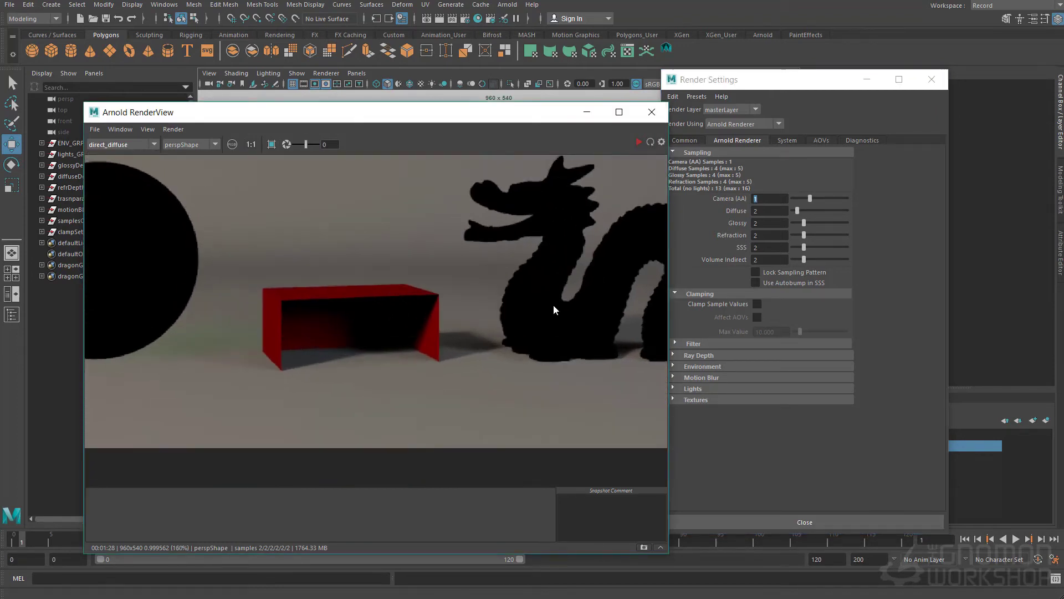
scroll(553, 305, up, 1)
Switch the RenderView to the direct_specular AOV and examine the highlights on the sphere and the dragon.
click(125, 146)
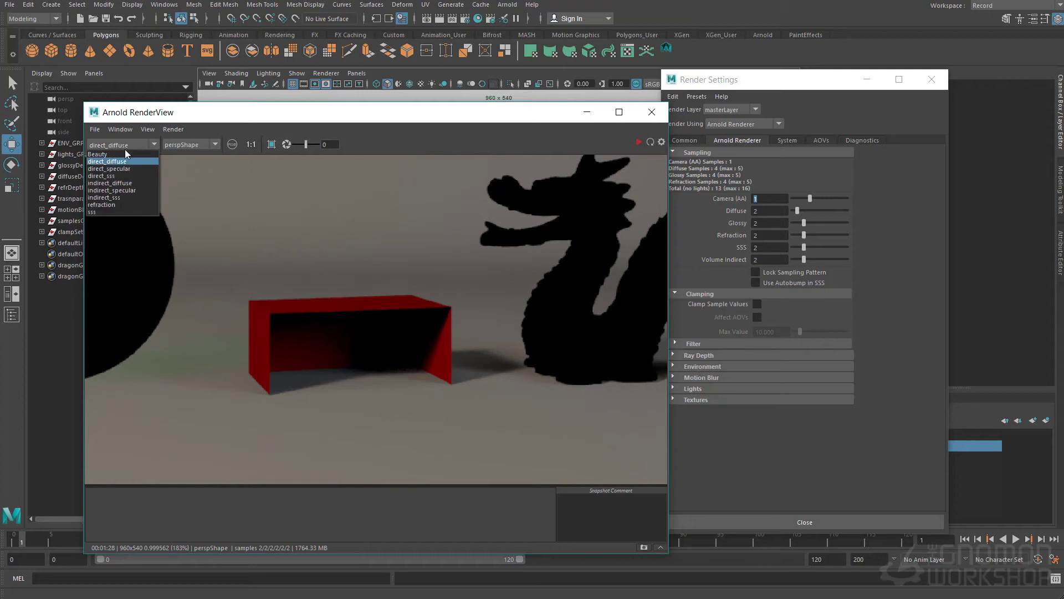
click(131, 165)
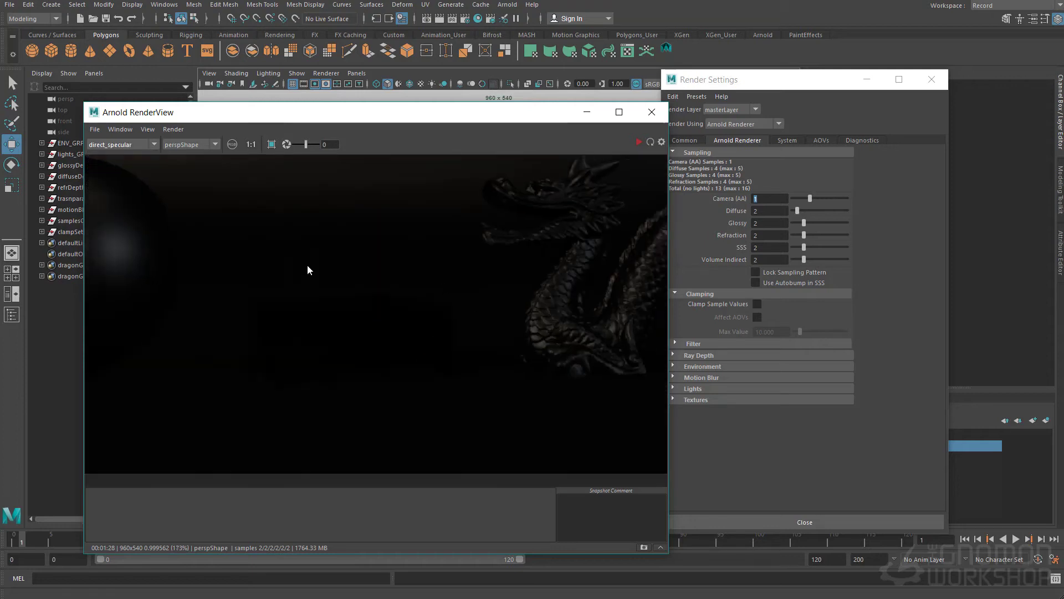
scroll(337, 257, down, 1)
scroll(318, 327, down, 1)
scroll(440, 350, down, 1)
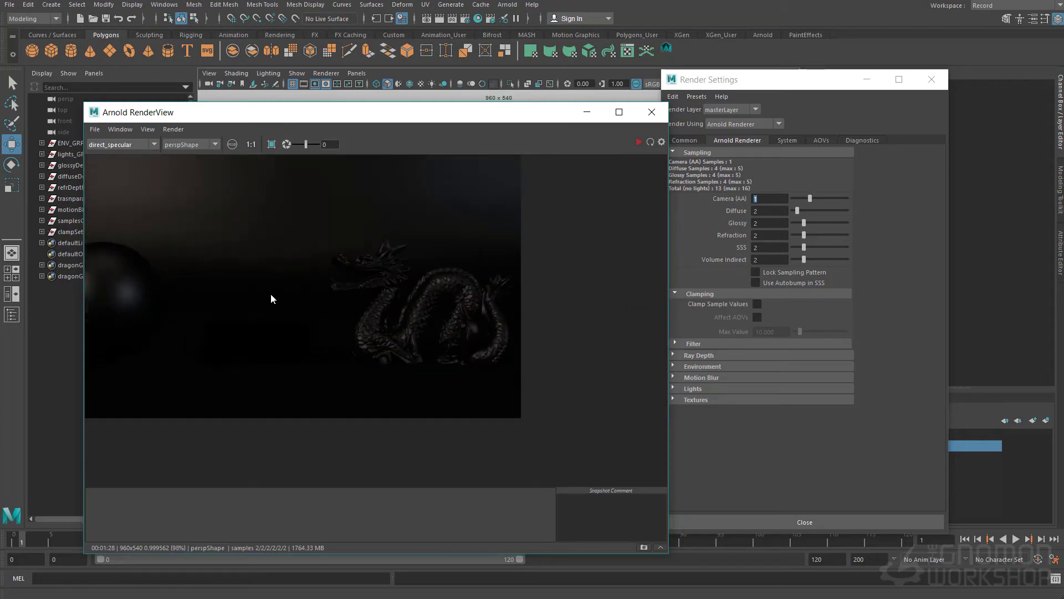
scroll(481, 301, down, 1)
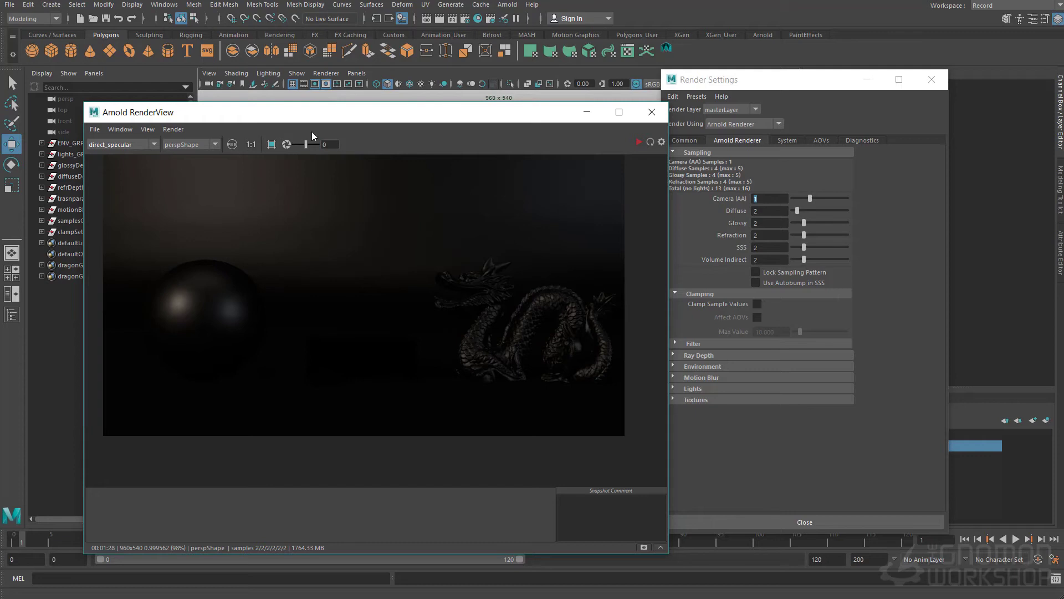
Minimize the render settings, expand lights_GRP and select the coolRightFill_AL light to show its attributes.
drag(292, 118, 420, 100)
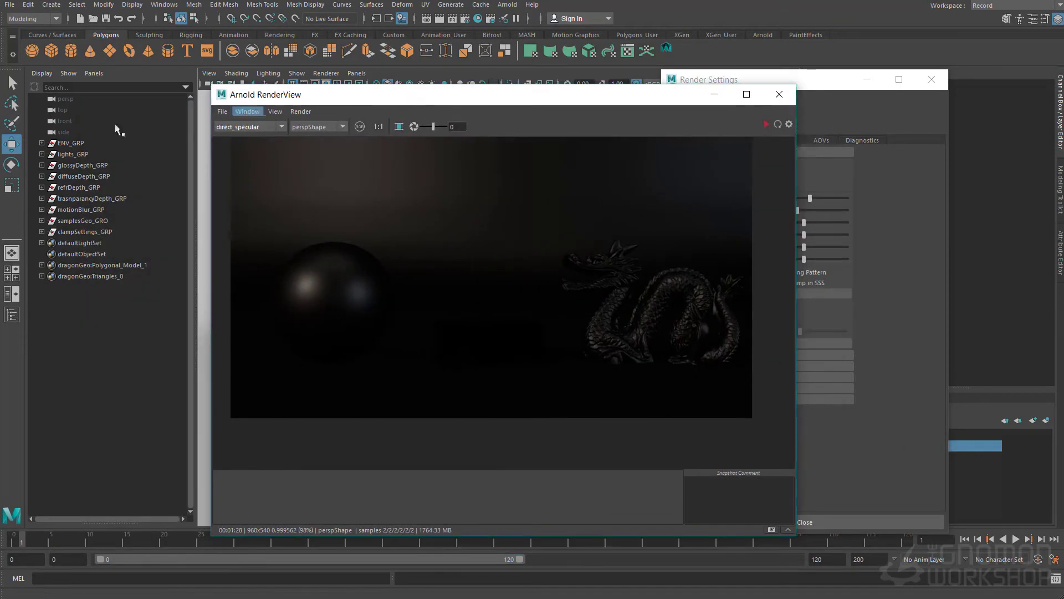
click(42, 154)
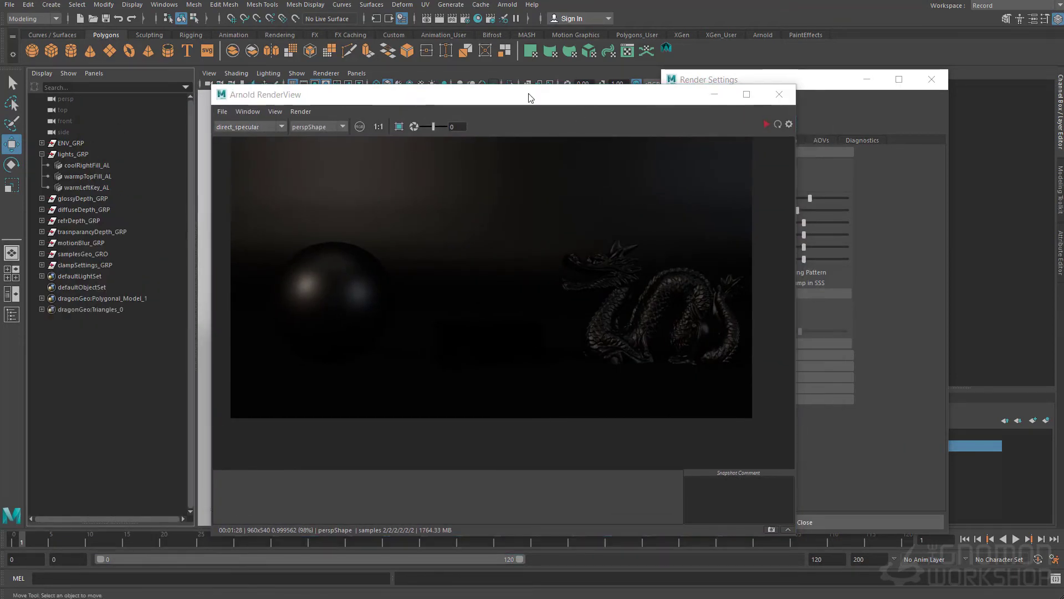
drag(527, 97, 418, 90)
click(867, 79)
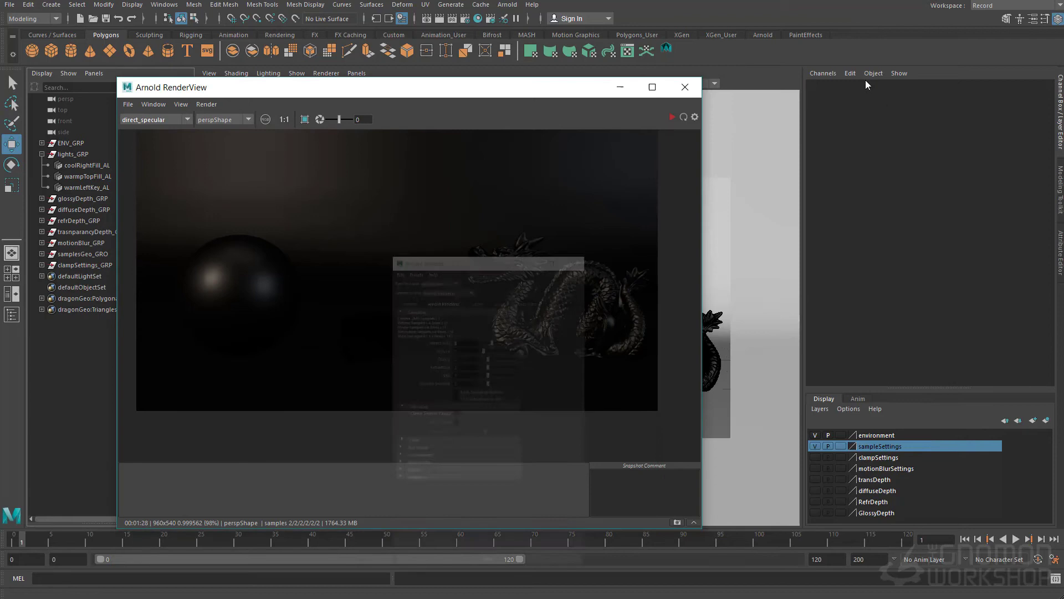
click(88, 166)
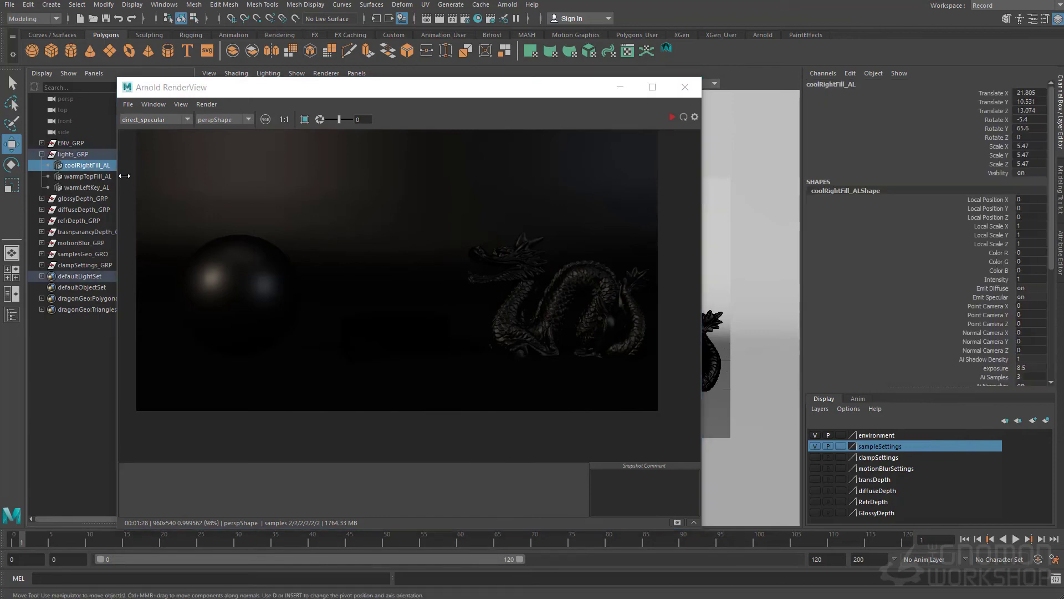
Show the coolRightFill_ALShape area light attributes and examine the light's Samples setting.
key(ctrl+a)
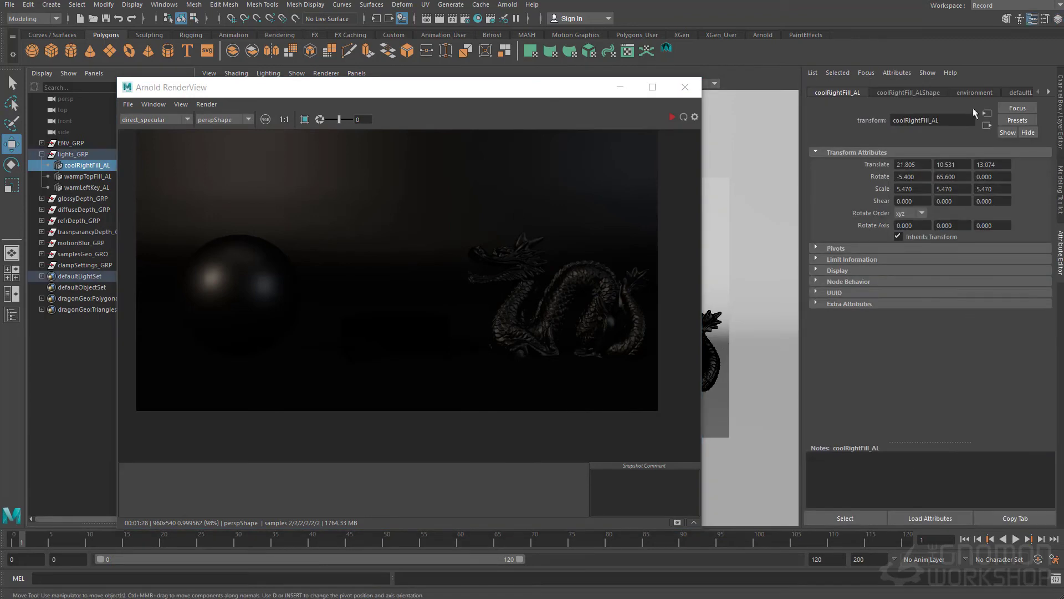
click(912, 93)
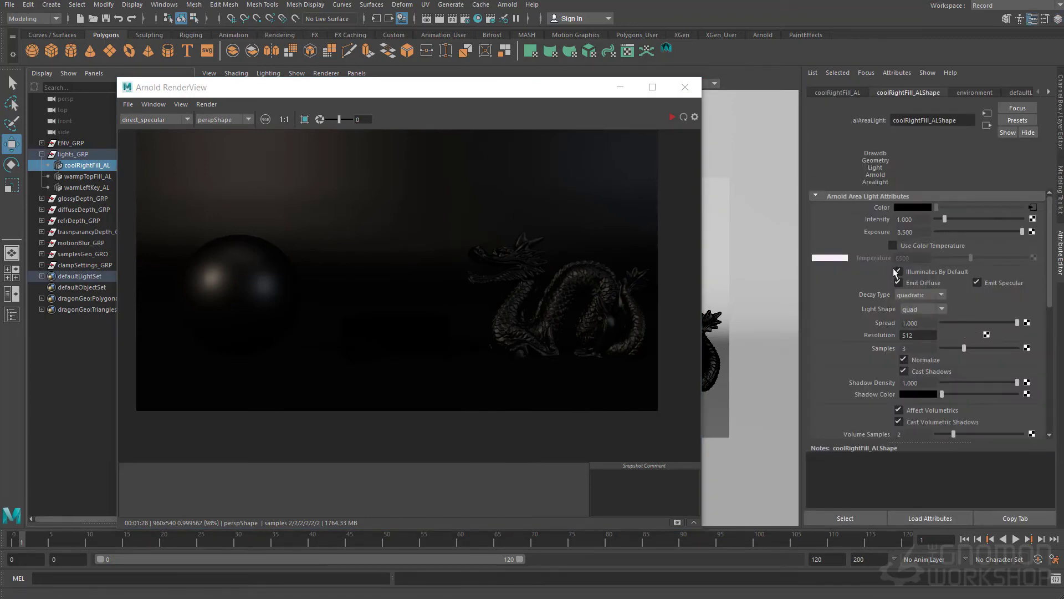
click(909, 347)
Switch the RenderView to the indirect_diffuse AOV and examine the noise around the red box.
click(143, 120)
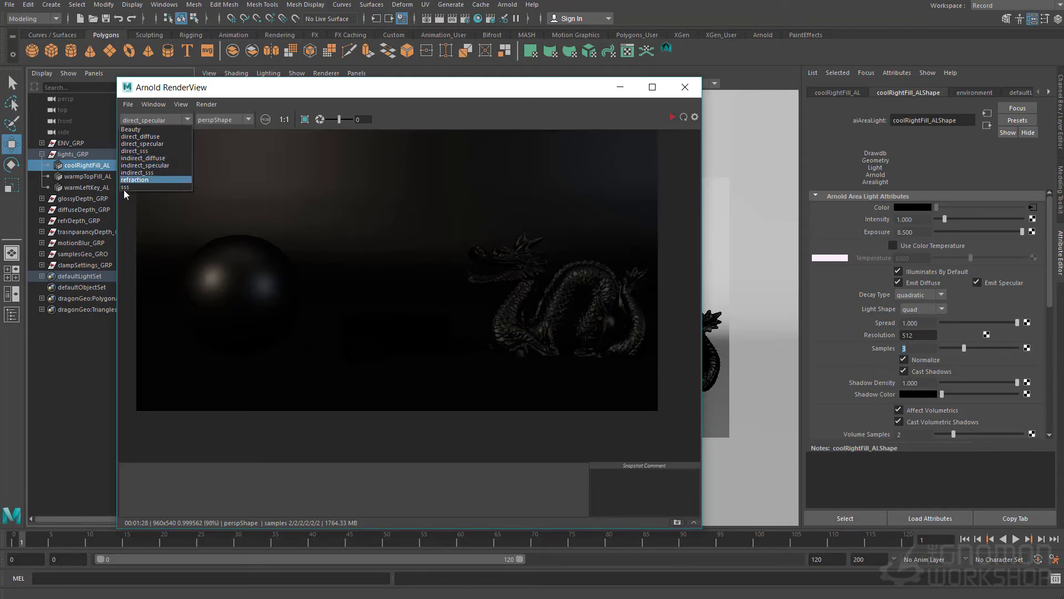
click(143, 158)
scroll(358, 327, up, 2)
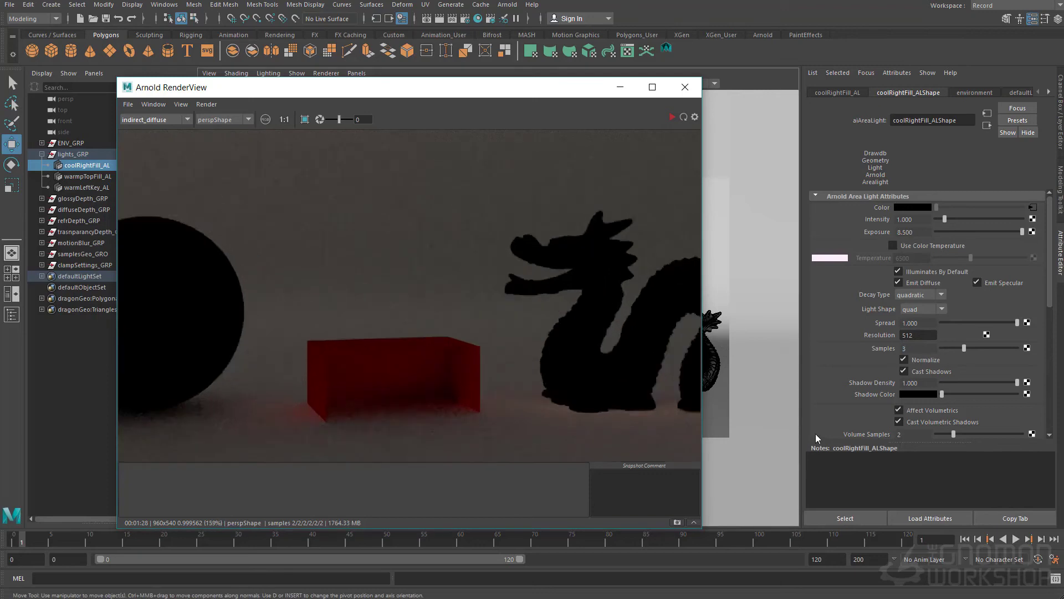
scroll(550, 308, up, 2)
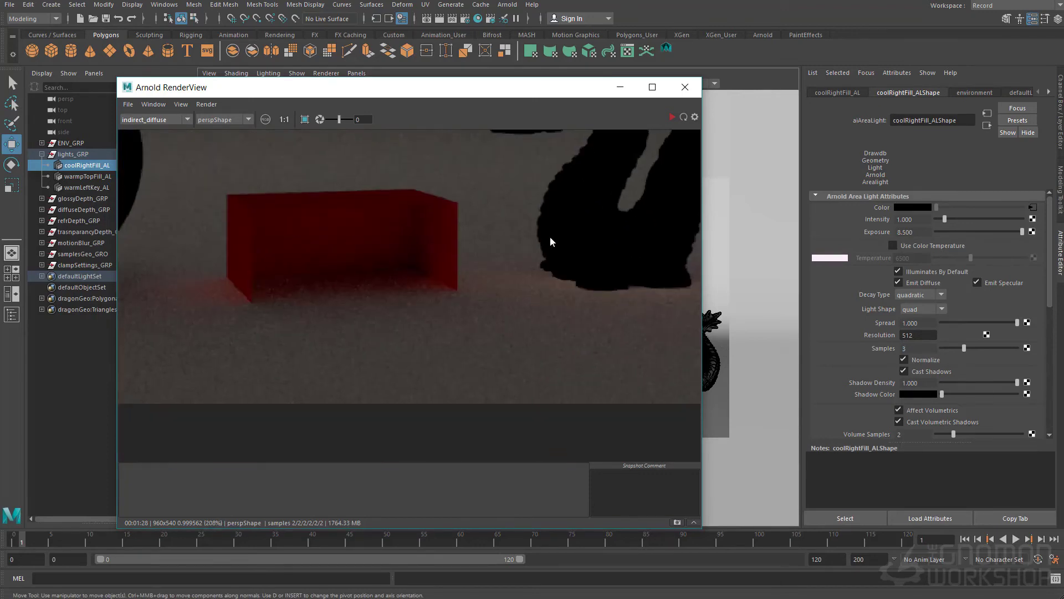
scroll(475, 110, down, 2)
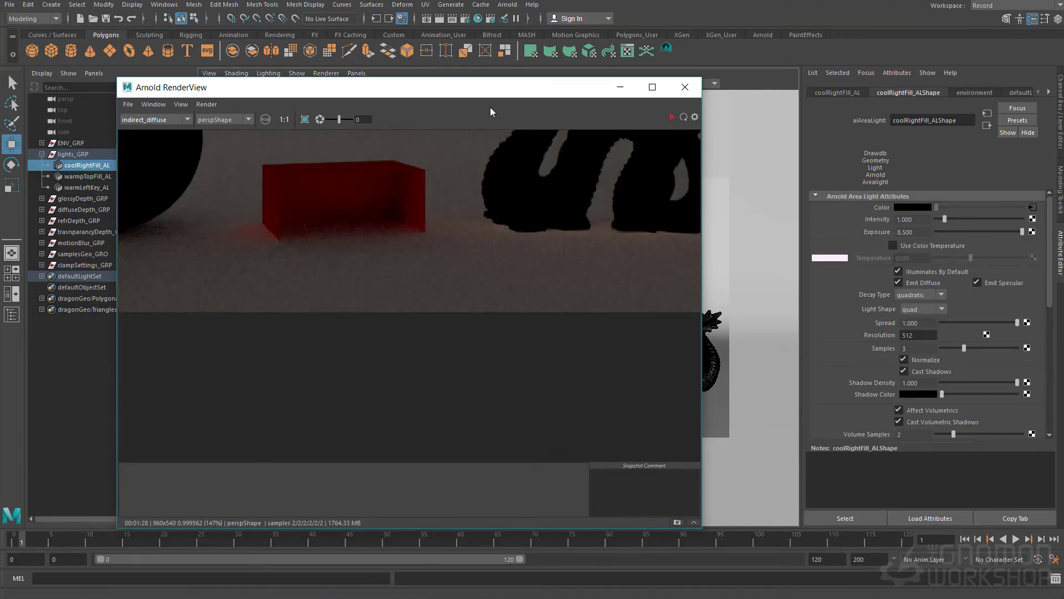
Bring the minimized Render Settings window back at normal size, with the RenderView moved slightly aside.
click(465, 20)
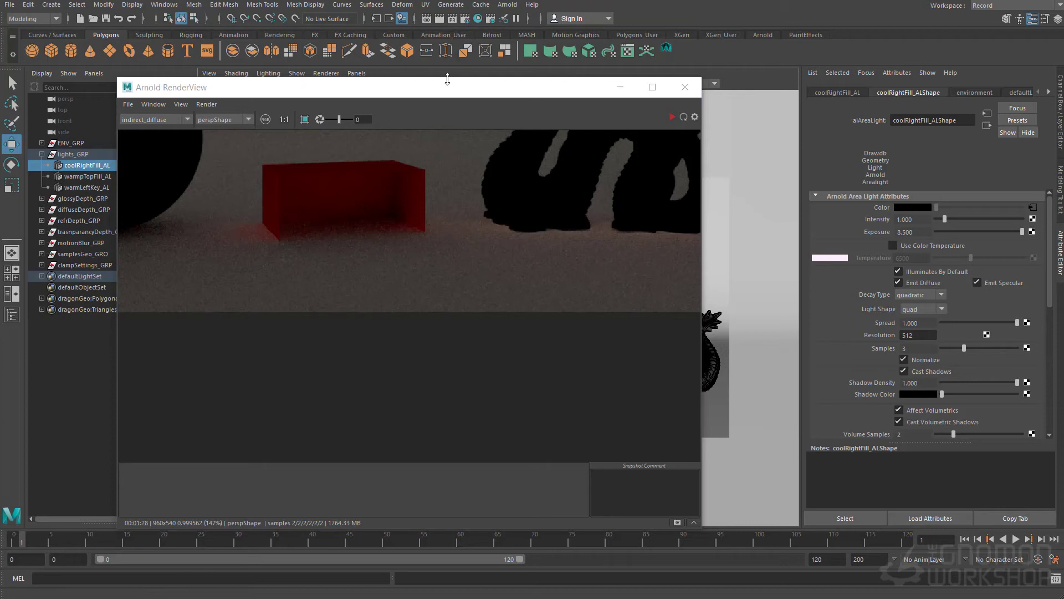
drag(437, 95, 480, 110)
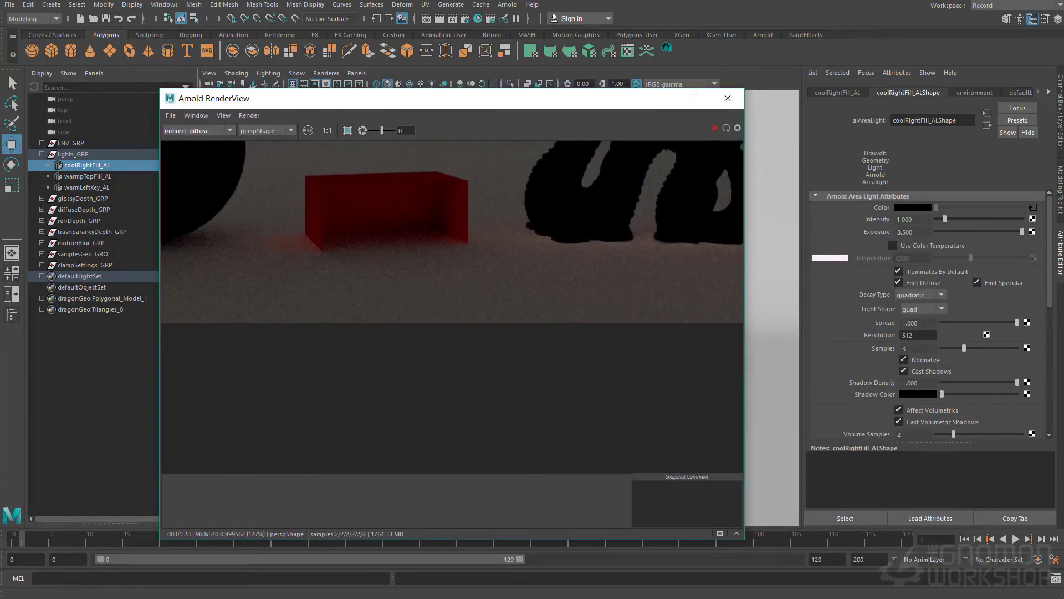
right_click(10, 597)
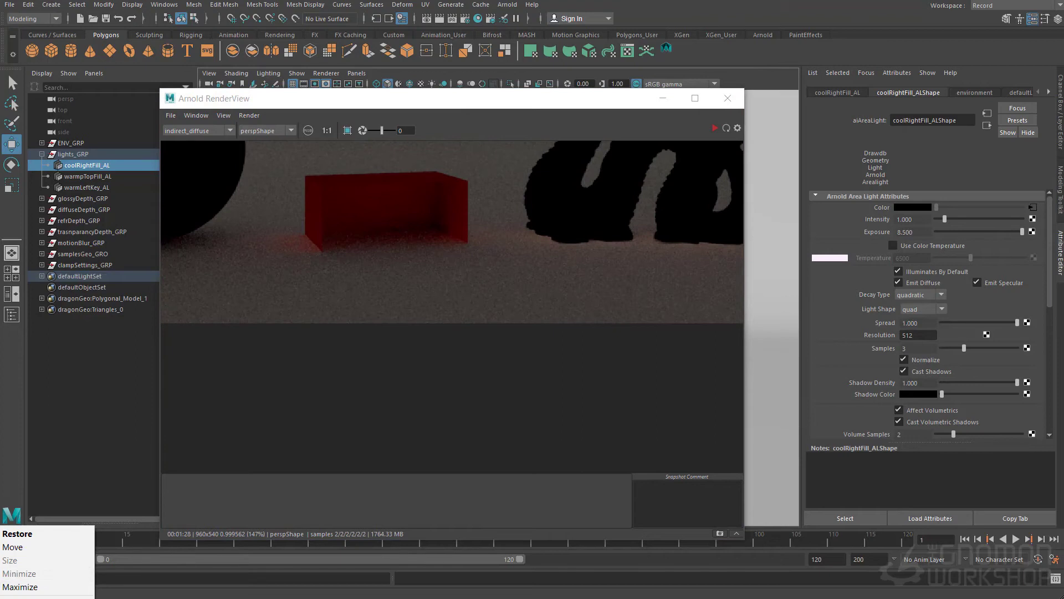
click(20, 587)
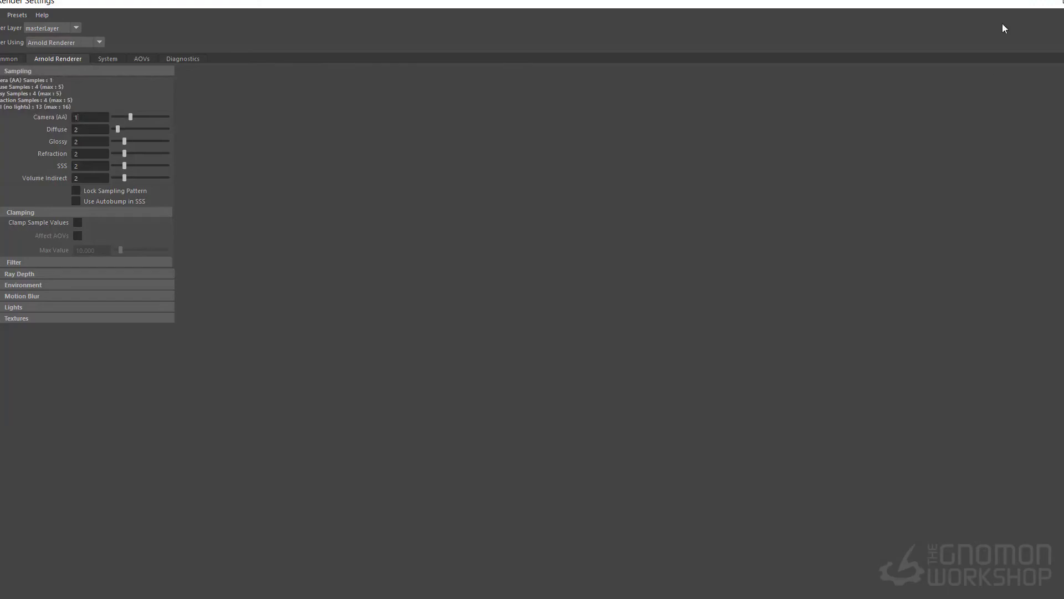
click(1061, 3)
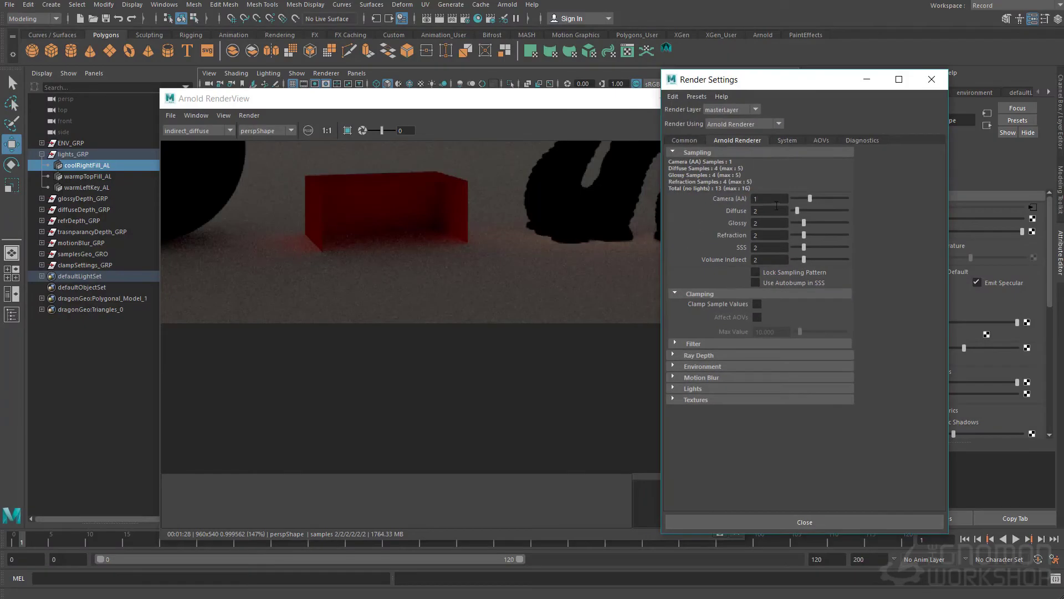
Store a snapshot of the indirect_diffuse render in the RenderView for comparison.
click(349, 242)
scroll(366, 225, up, 2)
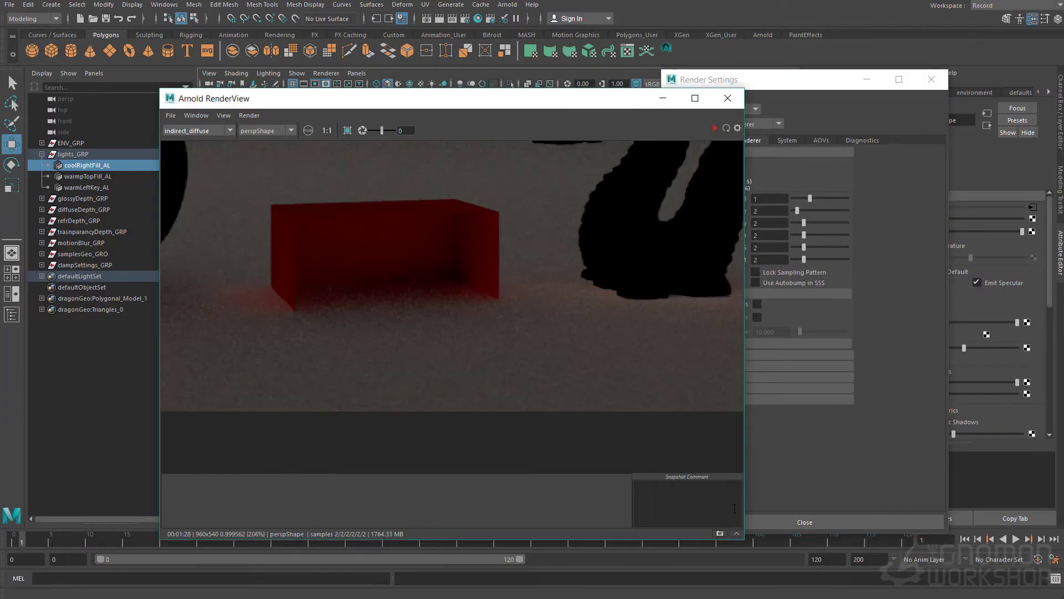
click(720, 533)
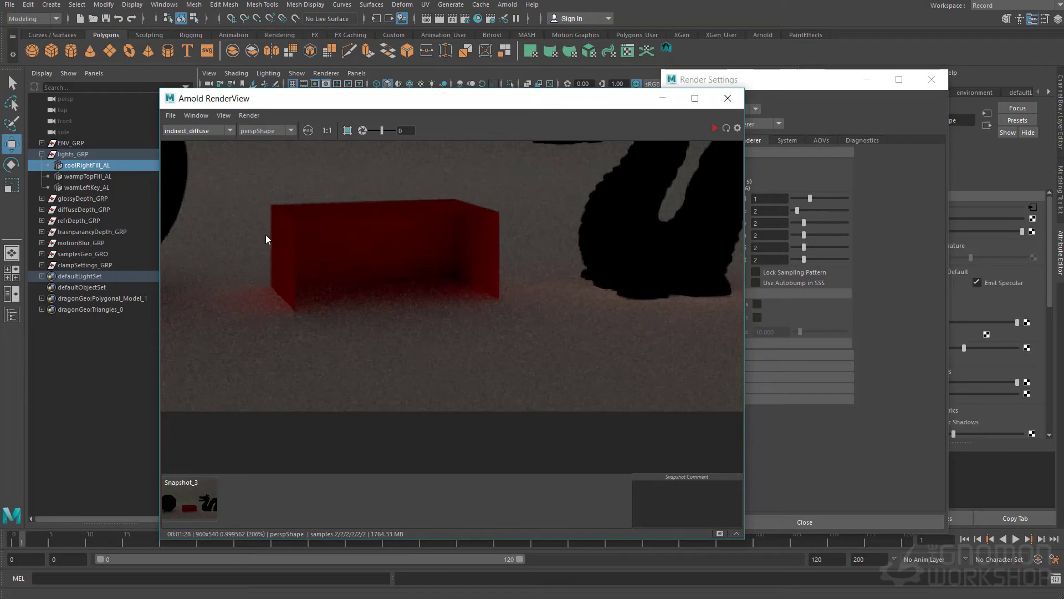
Draw a crop render region around the base of the red box and the floor in front of it.
ctrl+drag(222, 251, 540, 355)
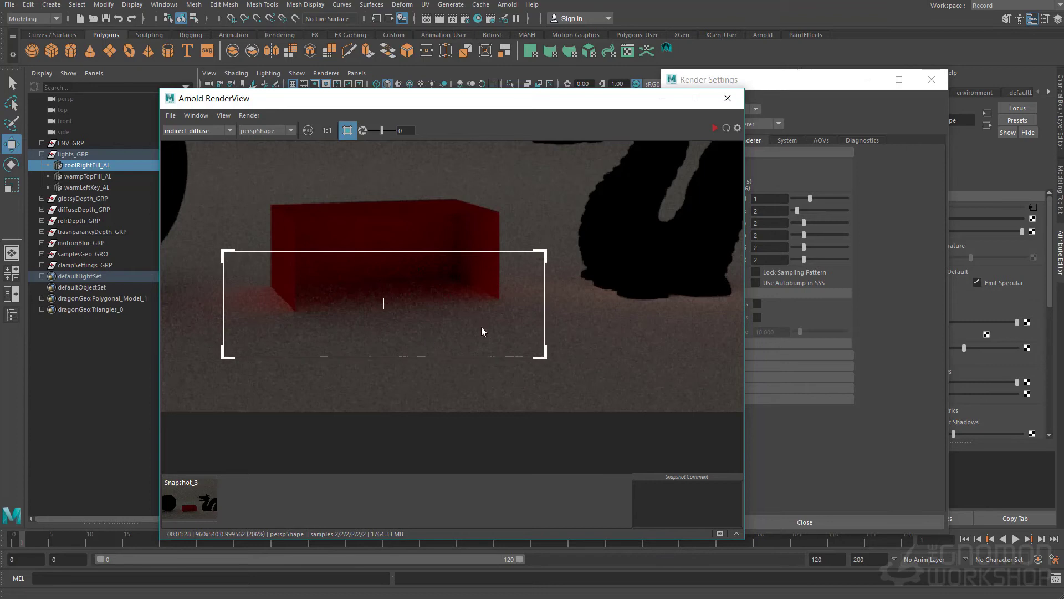
scroll(407, 331, up, 2)
middle_drag(406, 330, 377, 202)
scroll(492, 224, up, 1)
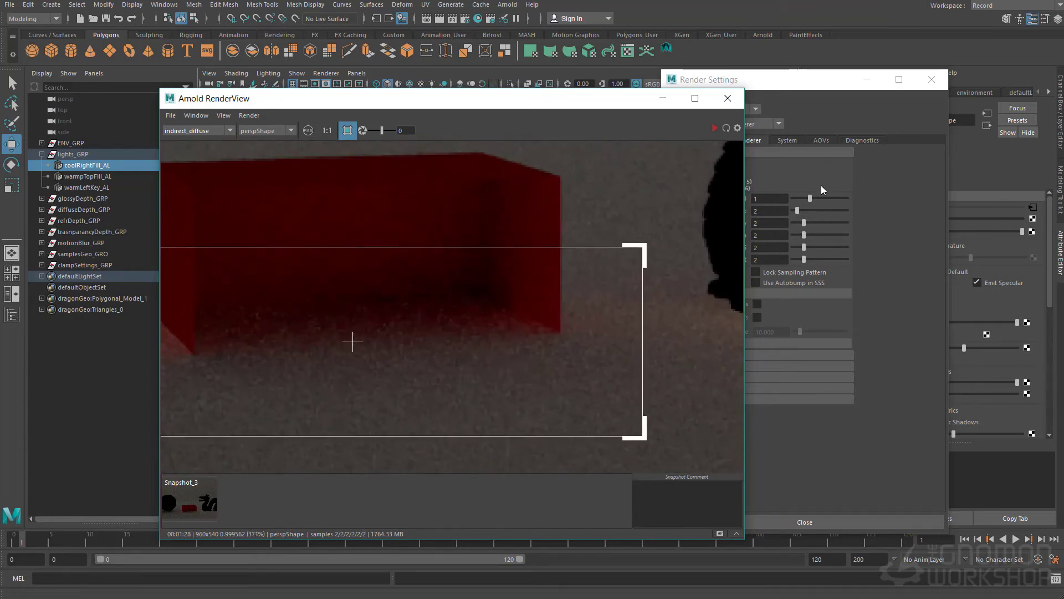
Start rendering the cropped region with Diffuse samples at 2 and check it against the stored snapshot.
click(785, 177)
double_click(765, 213)
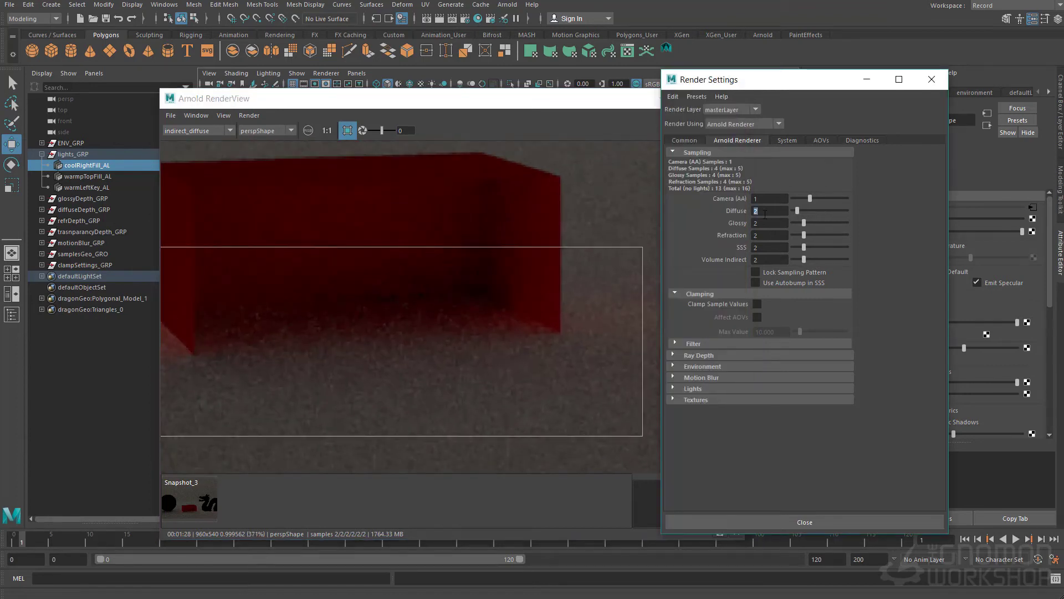
click(579, 130)
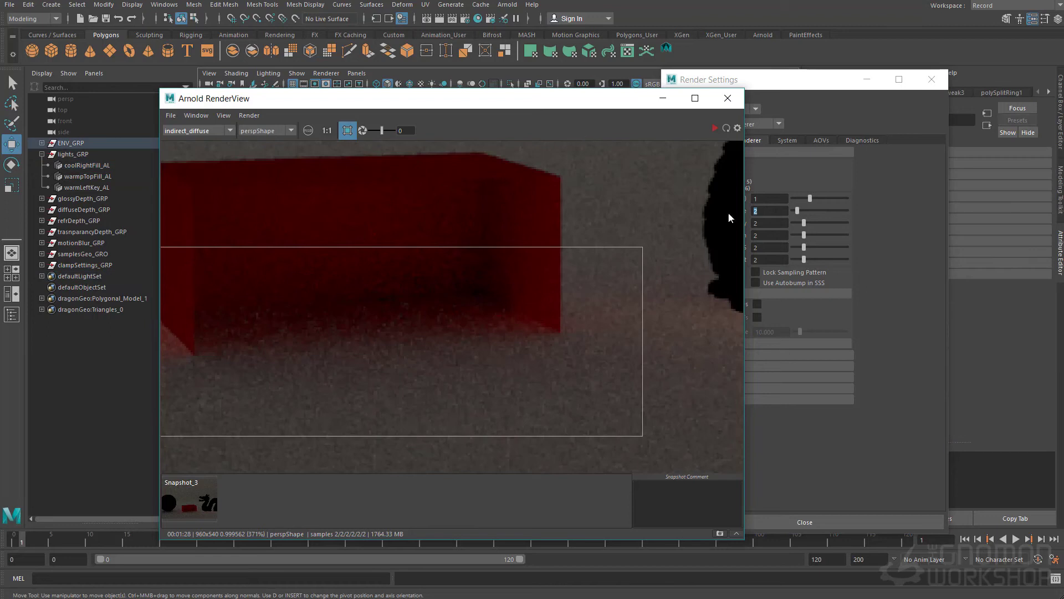
click(713, 128)
scroll(392, 353, down, 3)
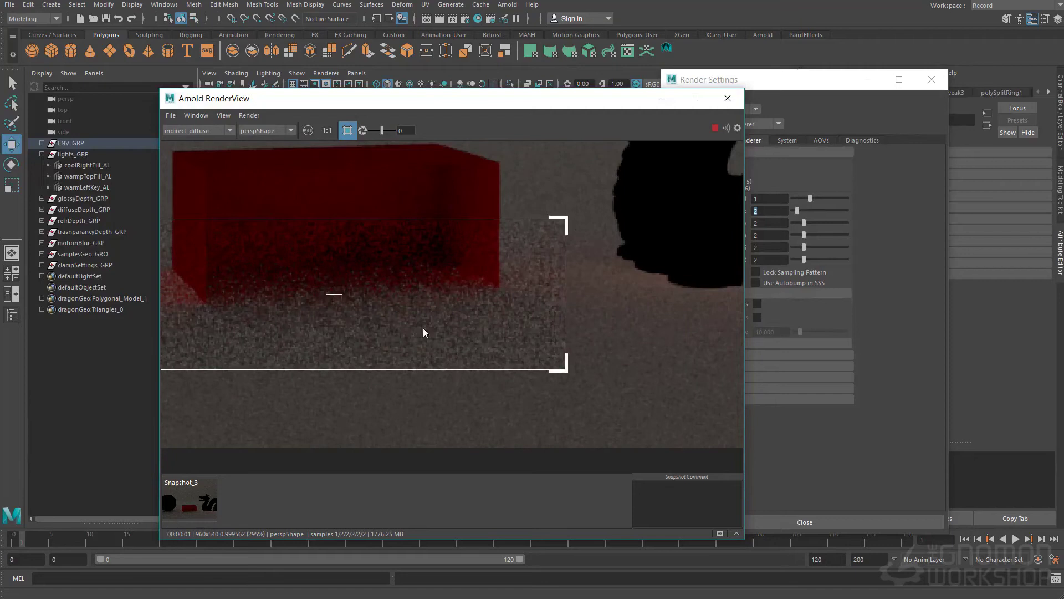
click(199, 501)
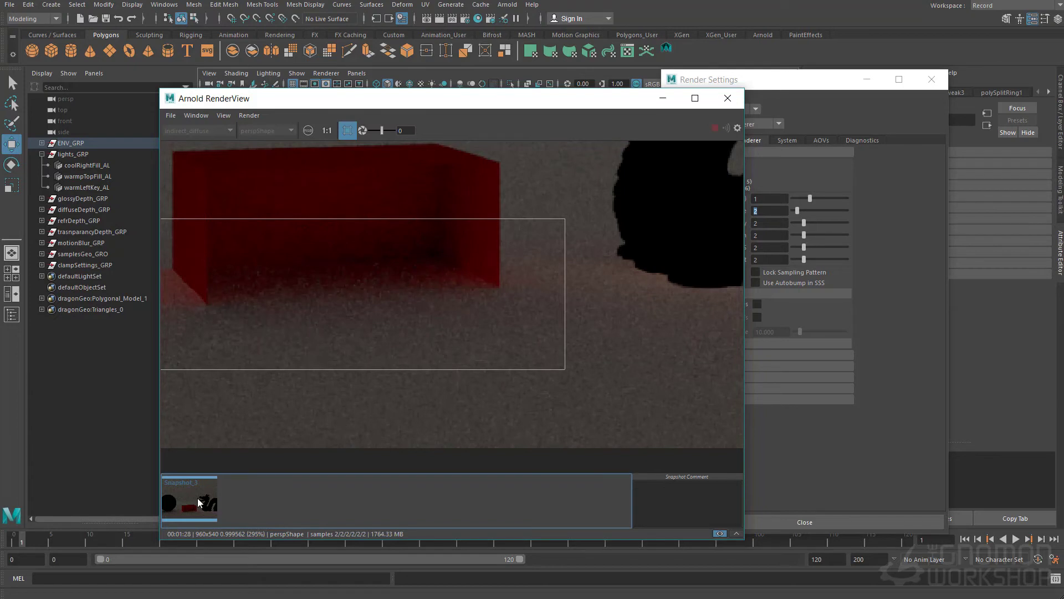
click(197, 498)
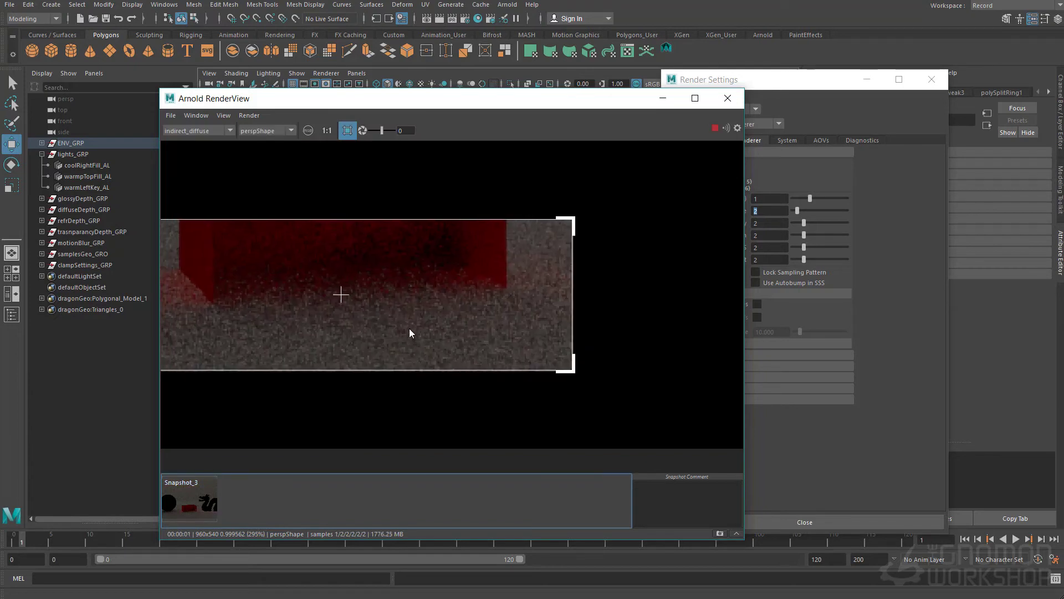
Set the Diffuse samples to 5 and move the RenderView aside to watch the region update.
click(768, 211)
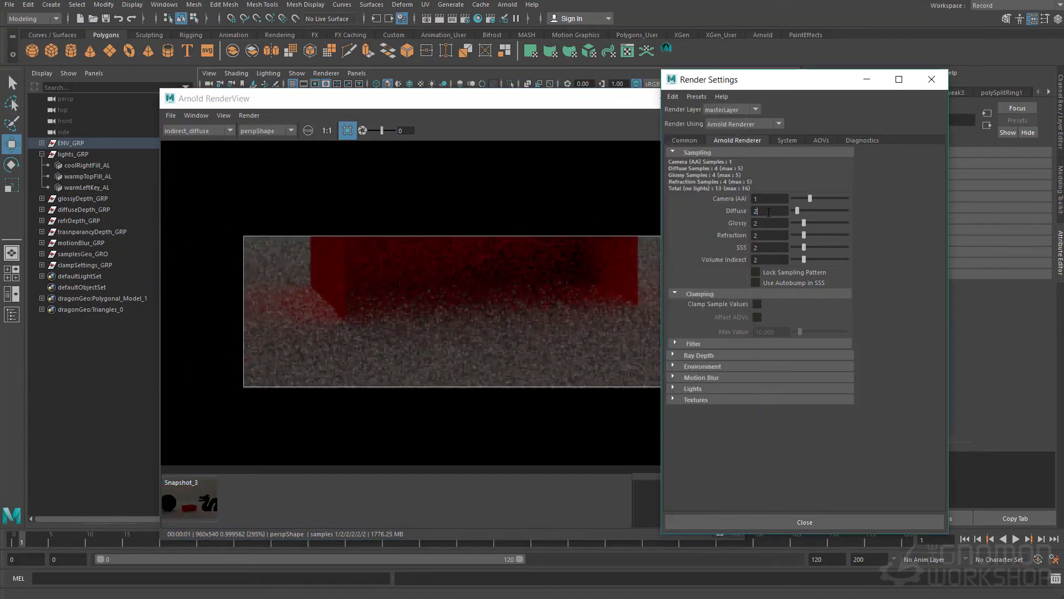
double_click(769, 211)
key(Tab)
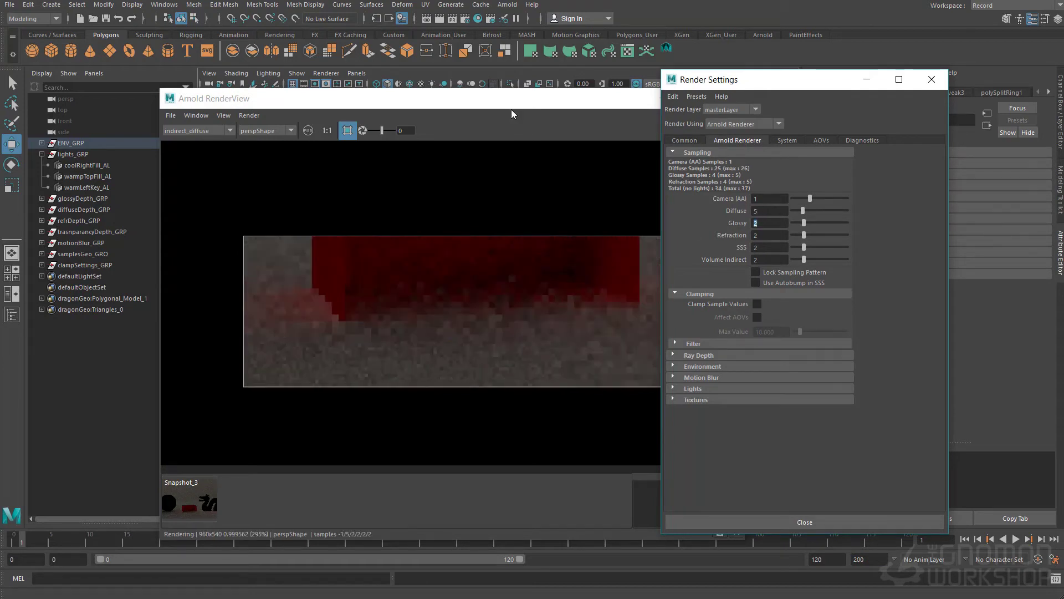
drag(549, 105, 519, 99)
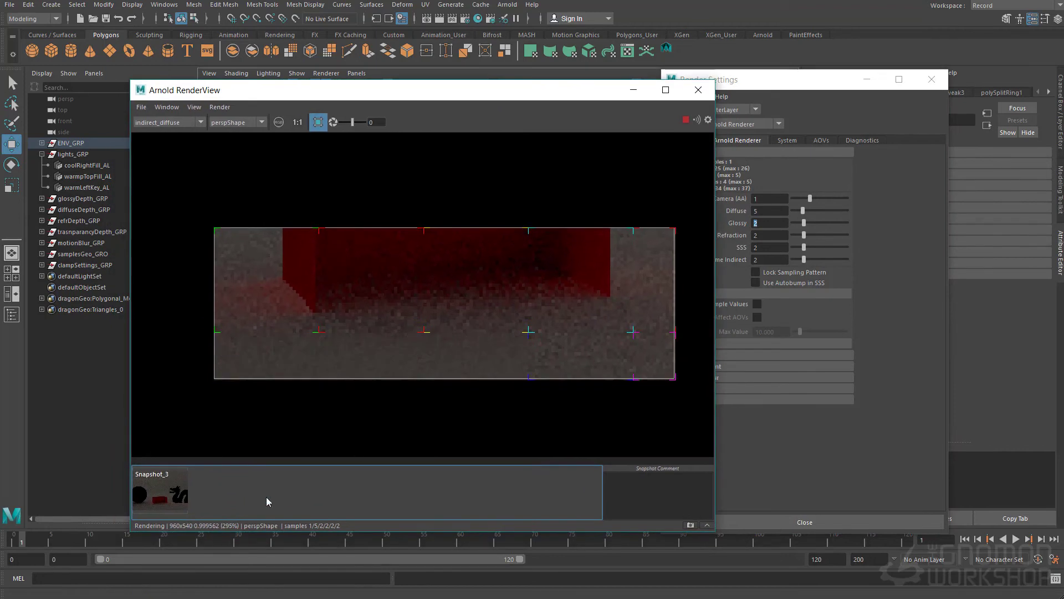
Toggle the stored snapshot repeatedly to compare its noise with the 5-sample Diffuse render, and inspect the red box's base closely.
click(157, 498)
click(158, 498)
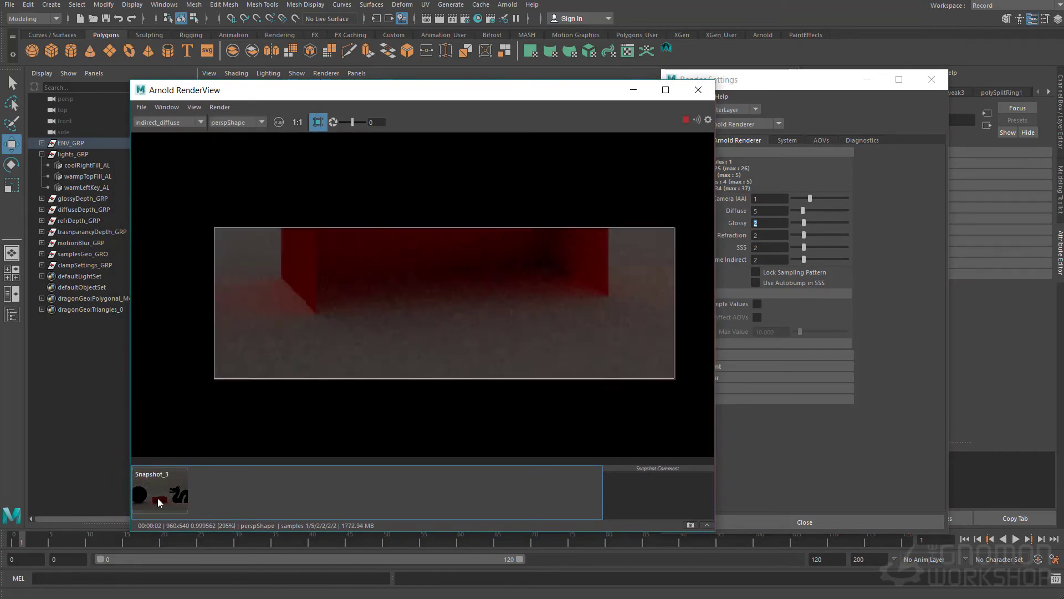
click(157, 498)
click(158, 498)
click(157, 497)
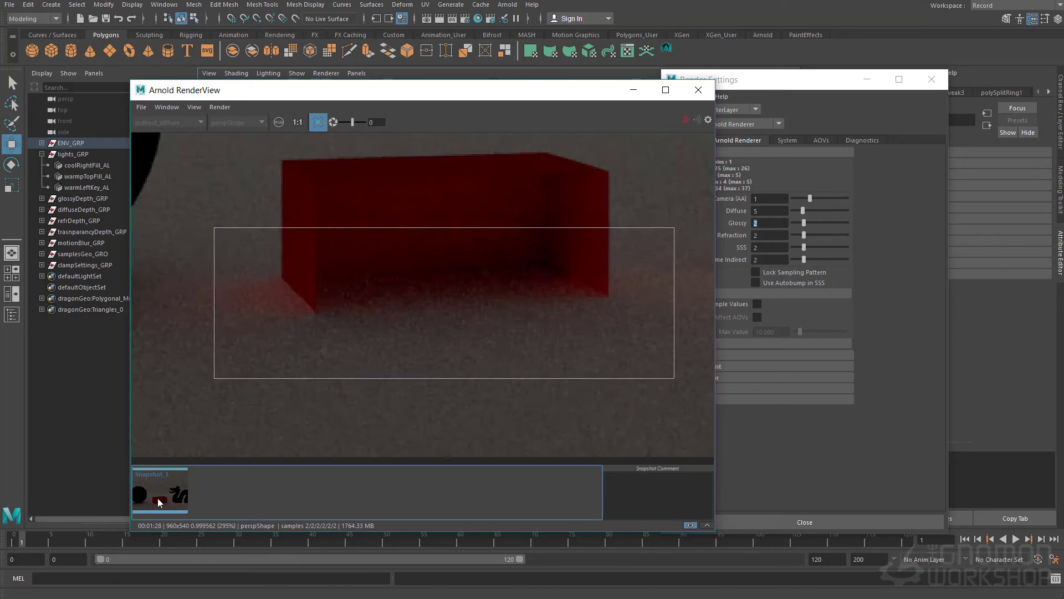
click(157, 498)
click(157, 497)
click(157, 498)
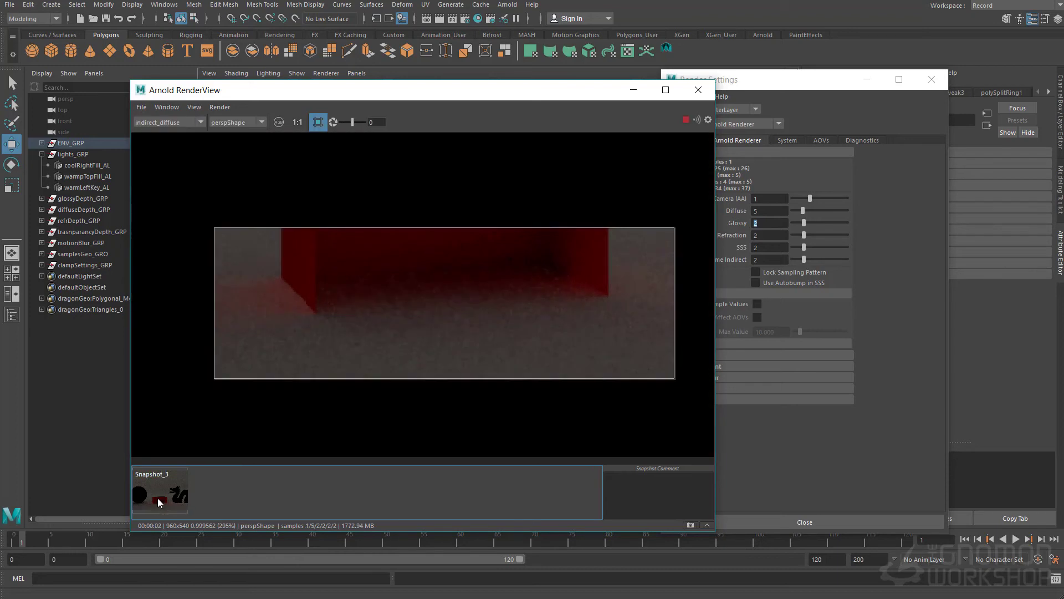
click(157, 498)
click(157, 498)
click(158, 498)
click(157, 498)
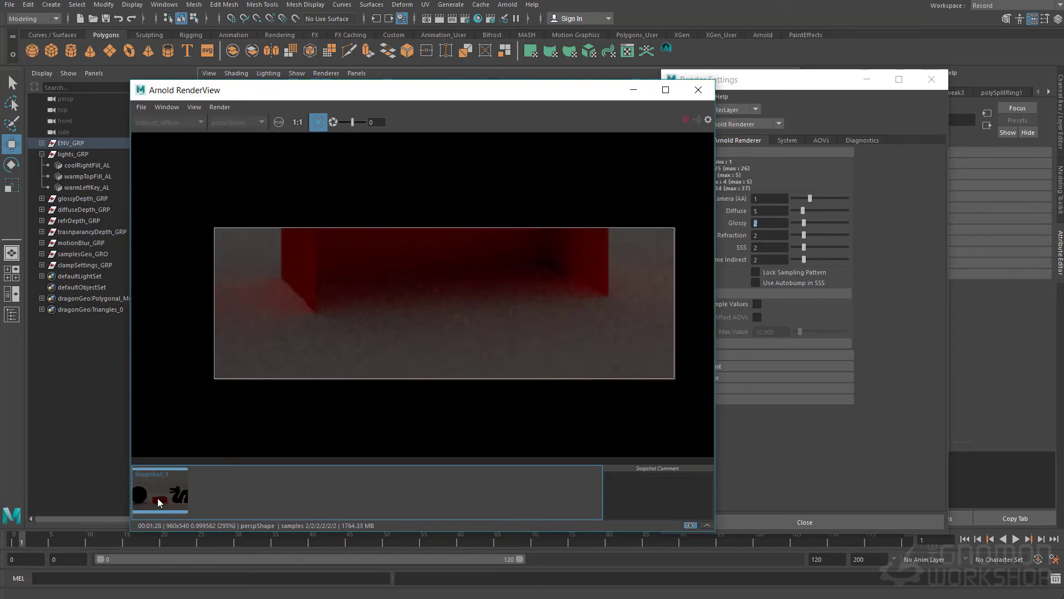
click(158, 497)
click(157, 497)
scroll(439, 430, up, 2)
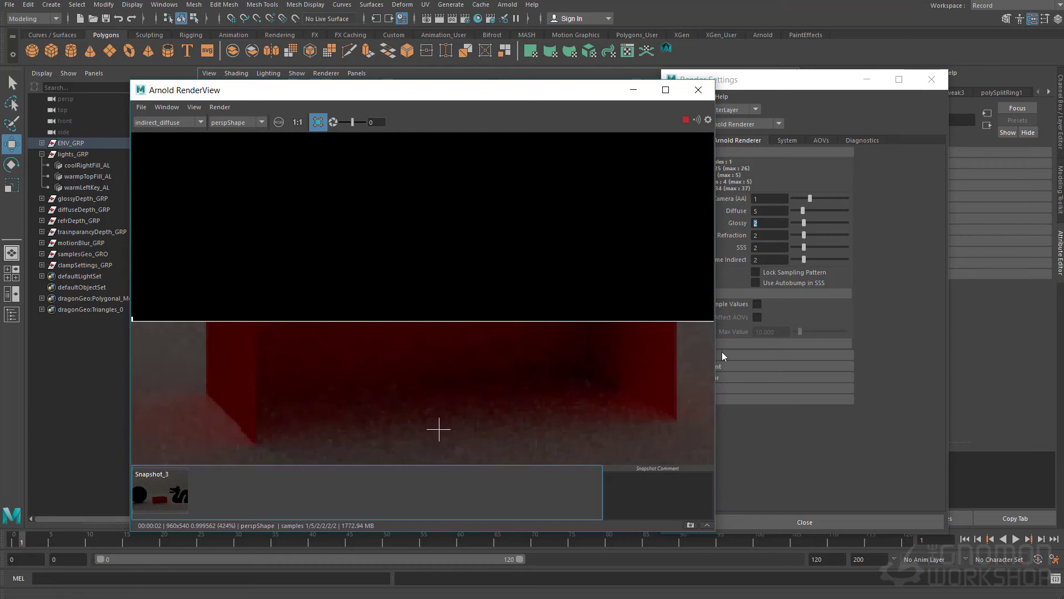
middle_drag(440, 444, 419, 292)
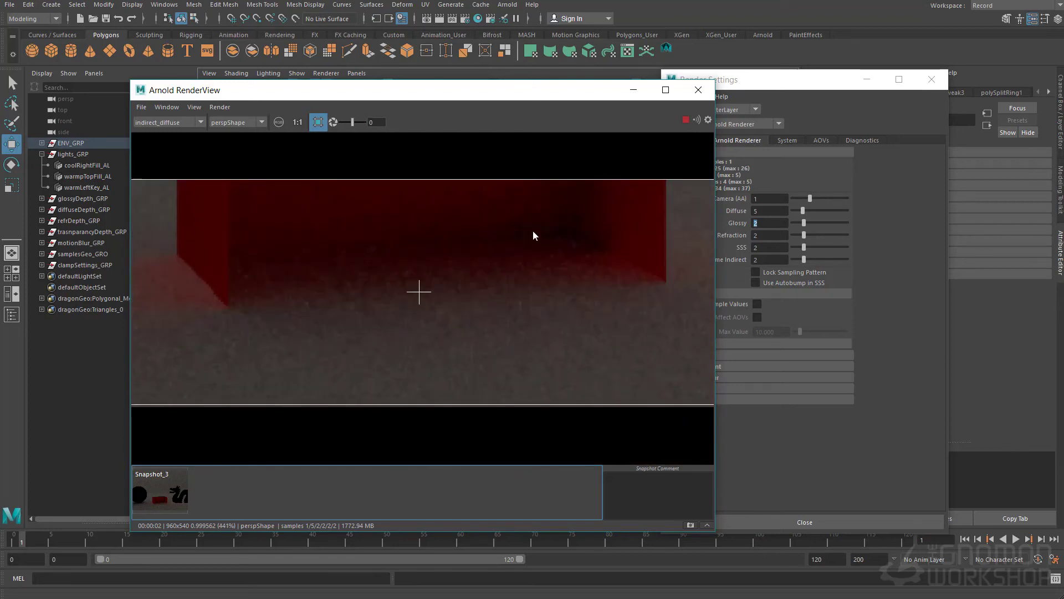
Set the Diffuse samples to 12 and let the cropped region render again.
double_click(771, 211)
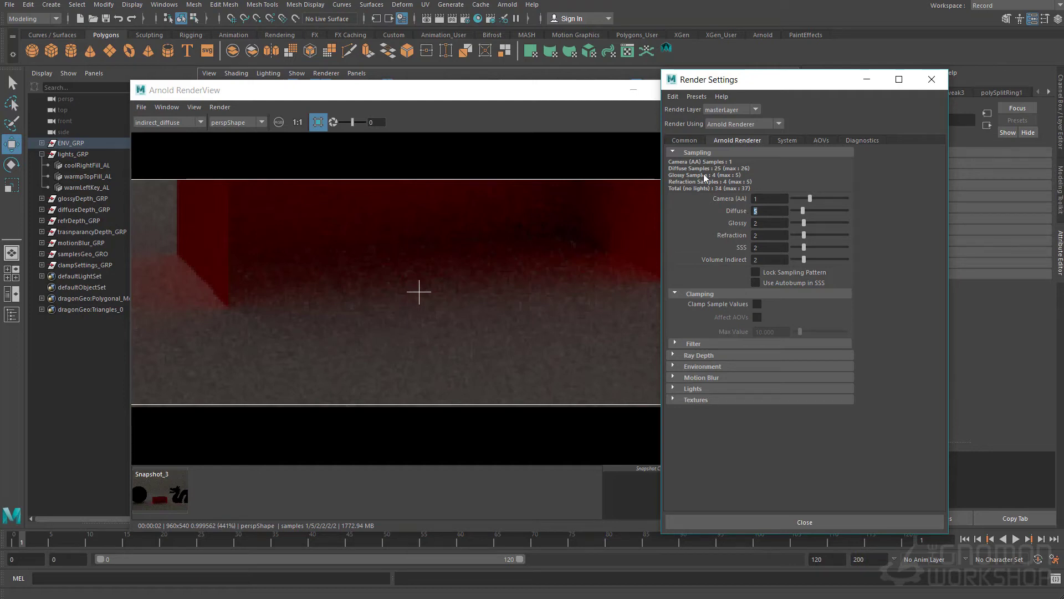
click(770, 208)
key(Tab)
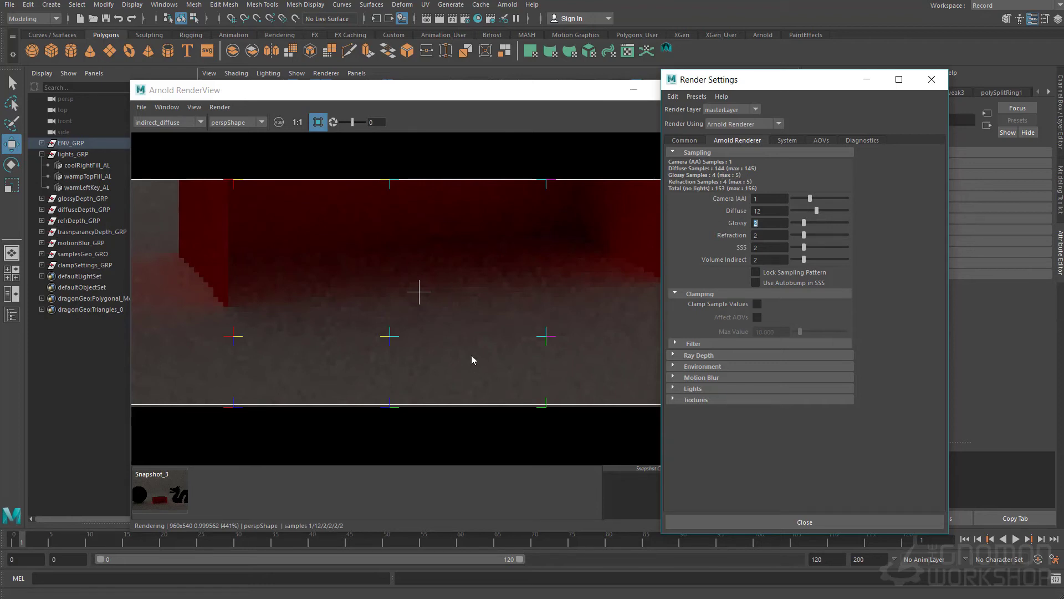
click(534, 312)
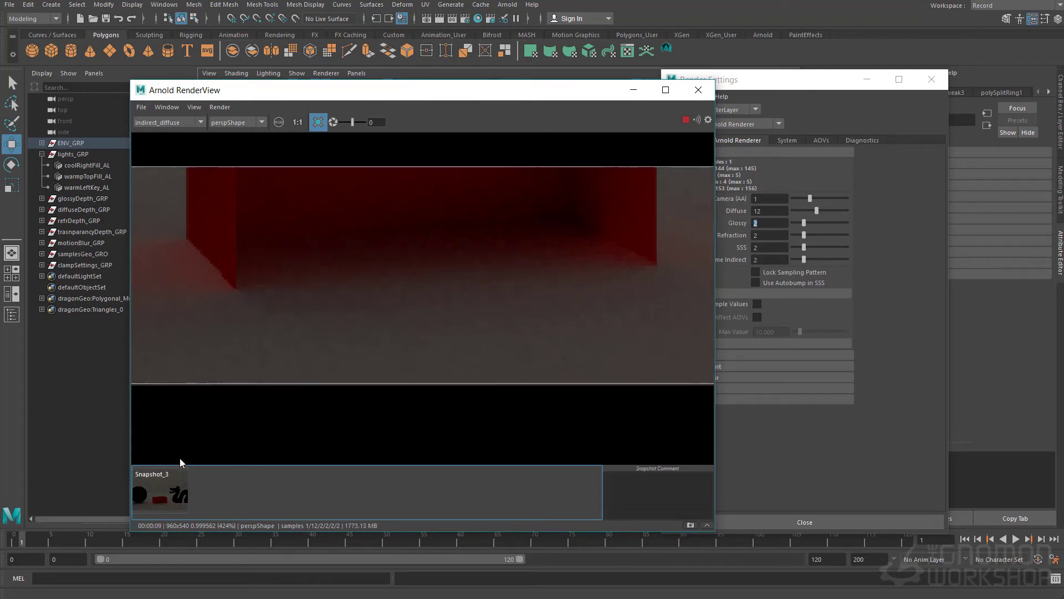
Toggle the stored snapshot repeatedly to compare the floor noise with the 12-sample Diffuse render.
click(165, 494)
click(166, 494)
click(165, 493)
click(165, 494)
click(166, 494)
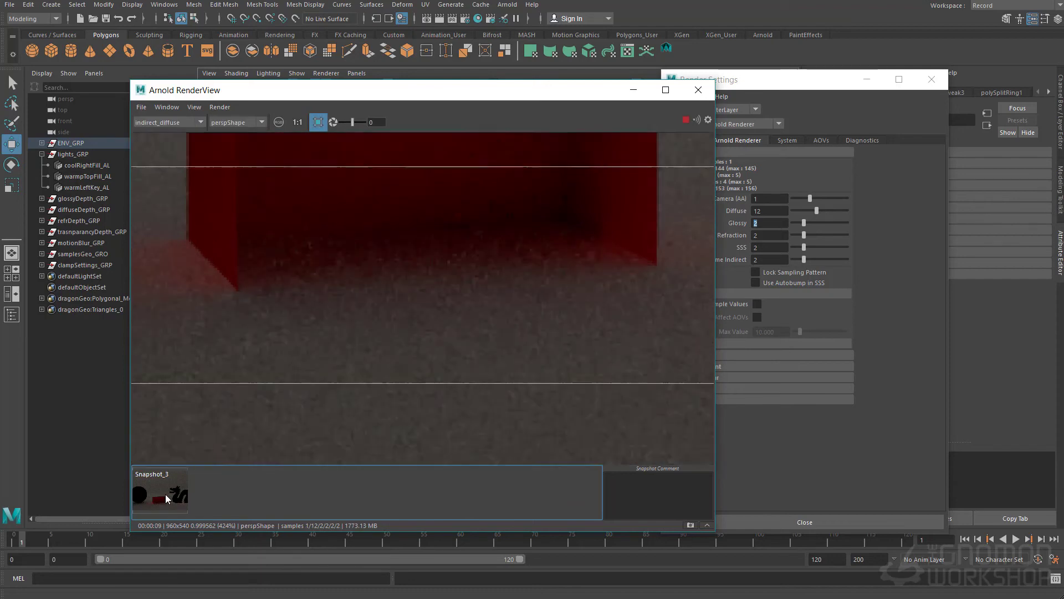
click(165, 494)
click(165, 494)
click(165, 494)
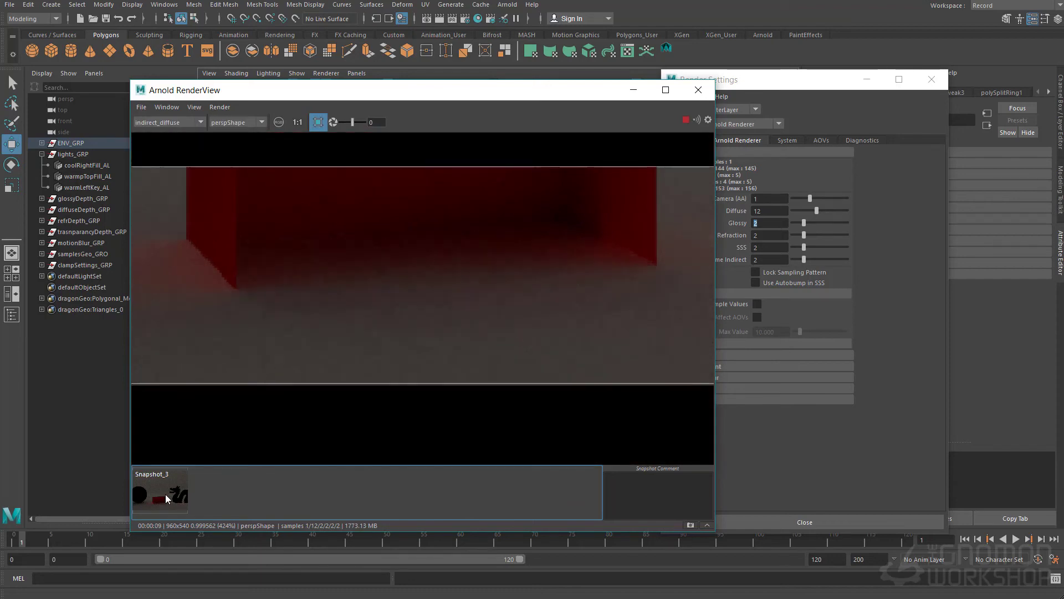
click(165, 494)
click(165, 494)
click(166, 494)
click(165, 494)
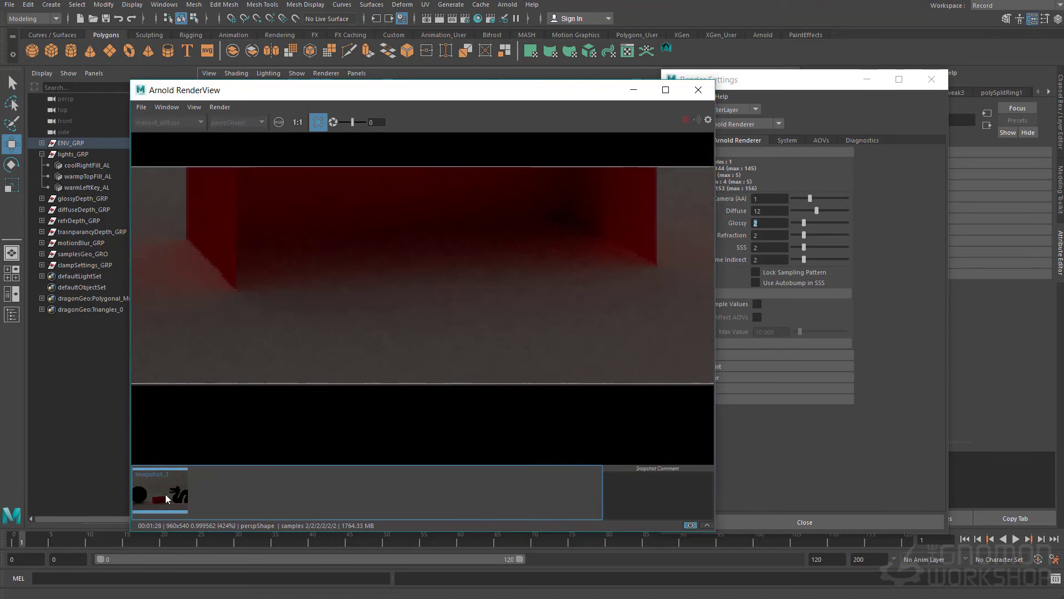
Set the Diffuse samples to 14 and inspect the red box's base and floor as the cropped region renders again.
double_click(771, 211)
text(14)
key(Tab)
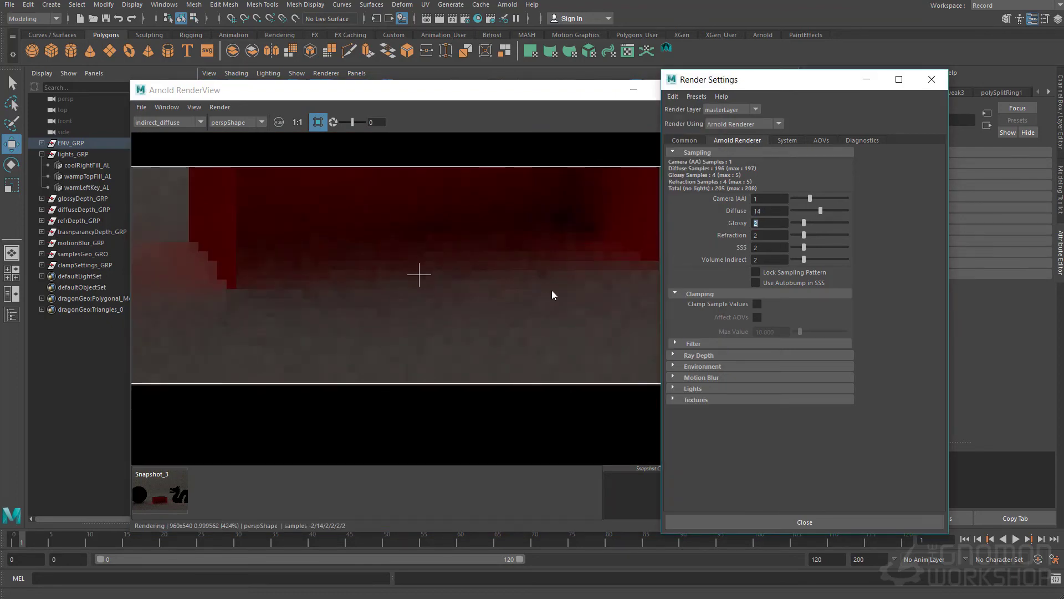
click(498, 297)
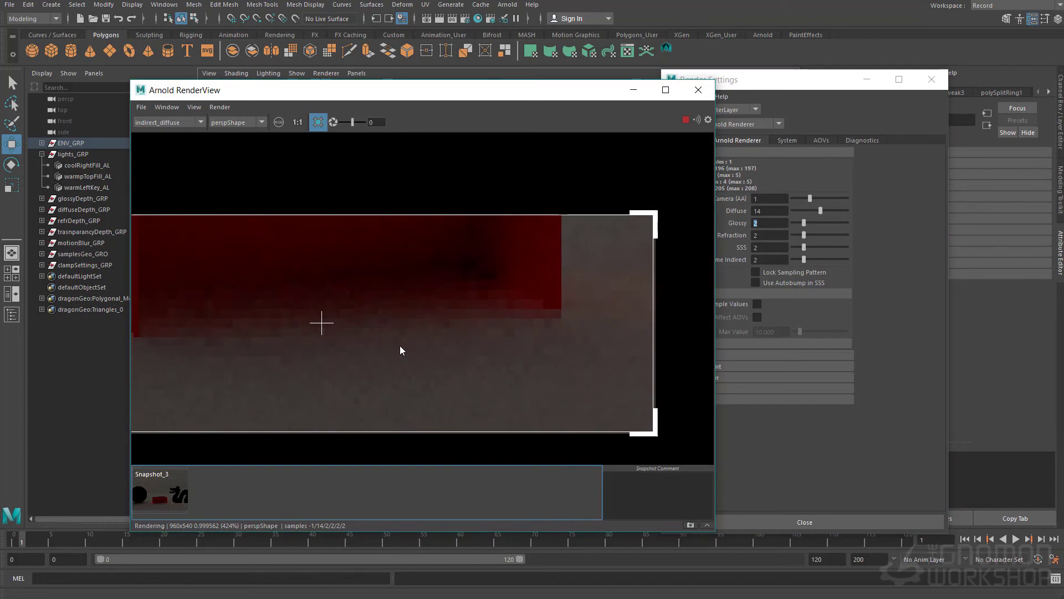
middle_drag(518, 261, 496, 290)
scroll(496, 290, down, 1)
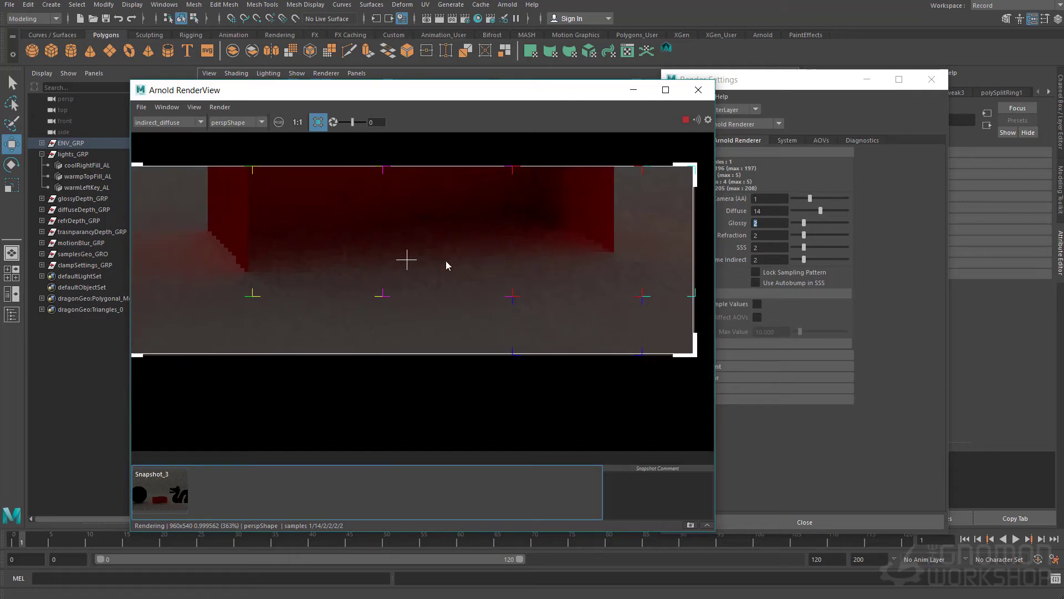
middle_drag(423, 255, 435, 280)
scroll(557, 297, up, 1)
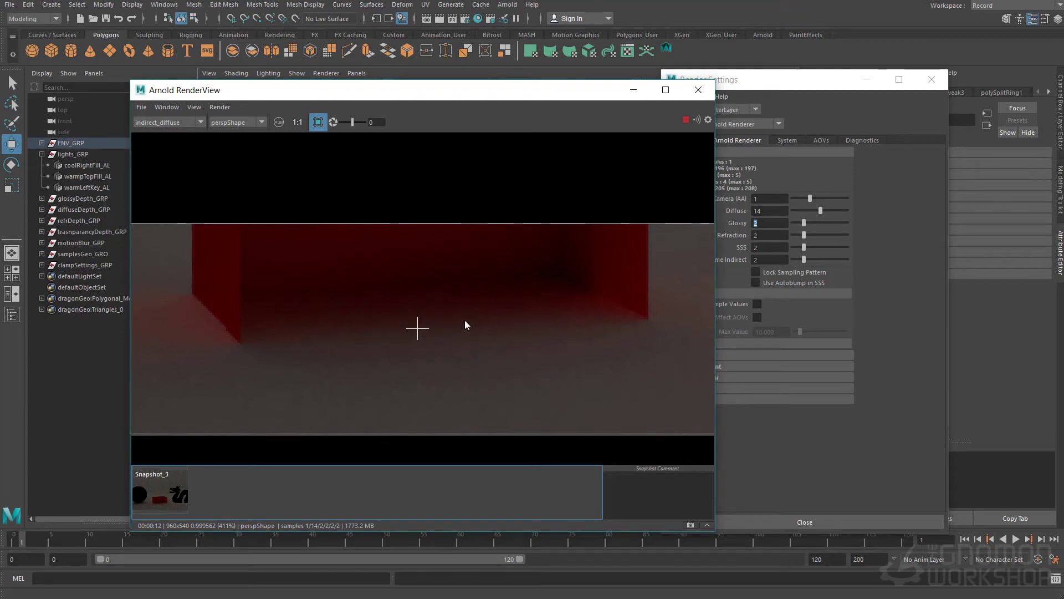
scroll(428, 264, down, 5)
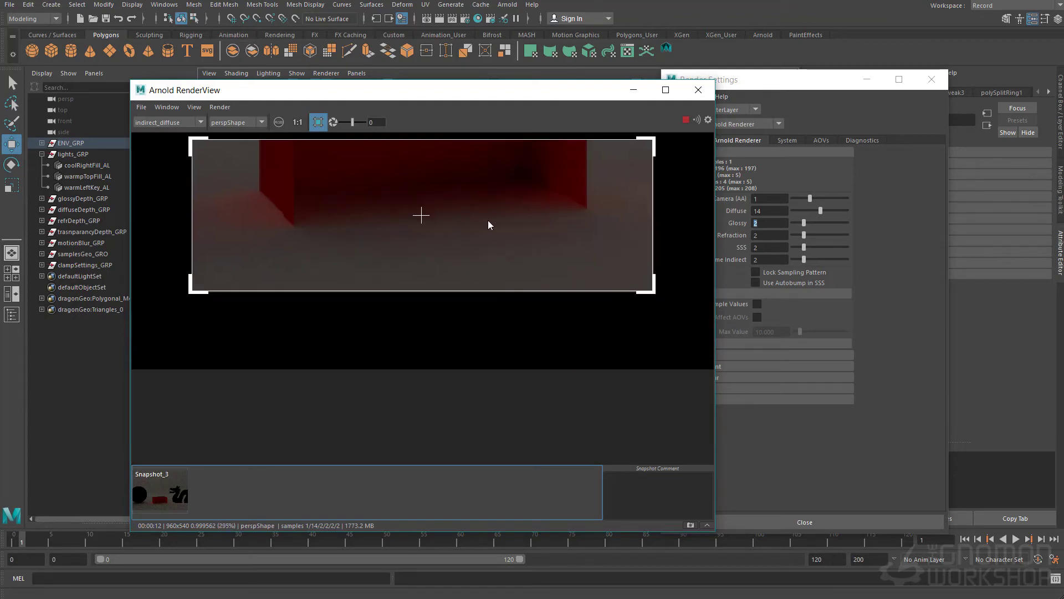
middle_drag(487, 222, 489, 281)
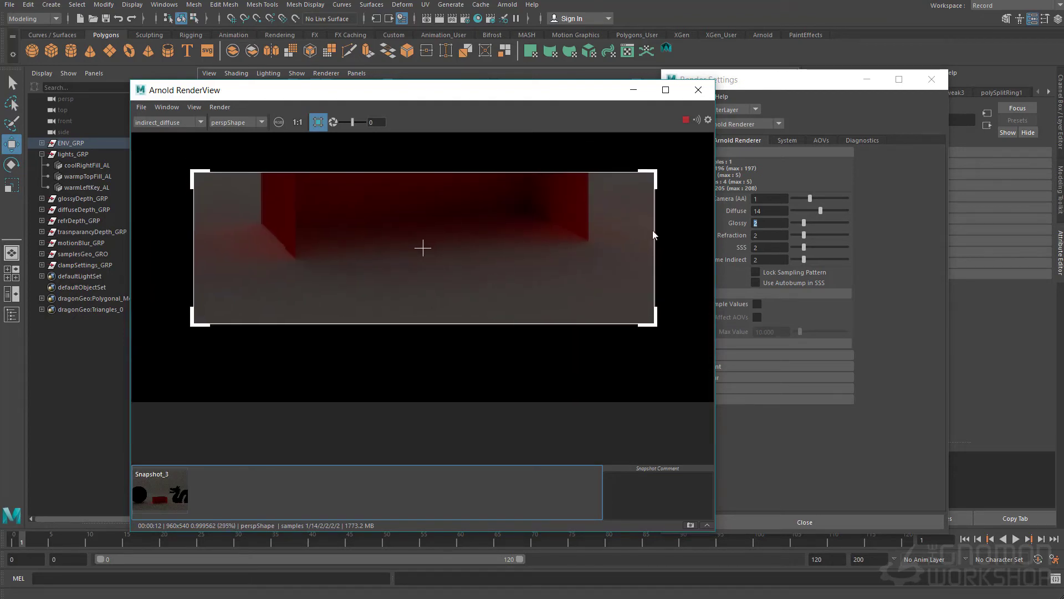
Switch to Notepad, write "diffuse samples: 196" as a scratch note on the Diffuse ray count, and close it.
click(776, 214)
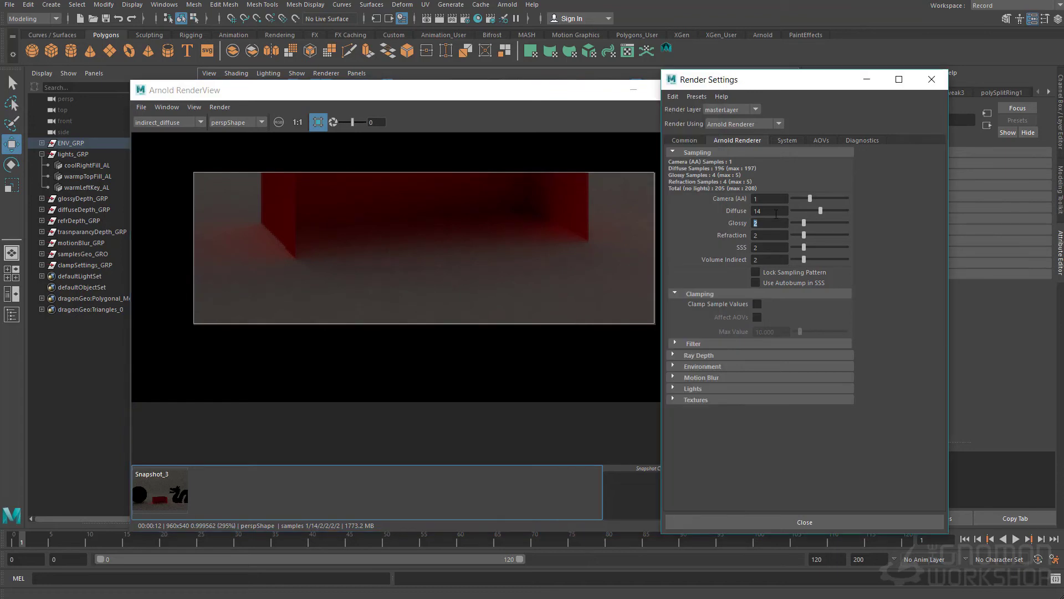
double_click(776, 214)
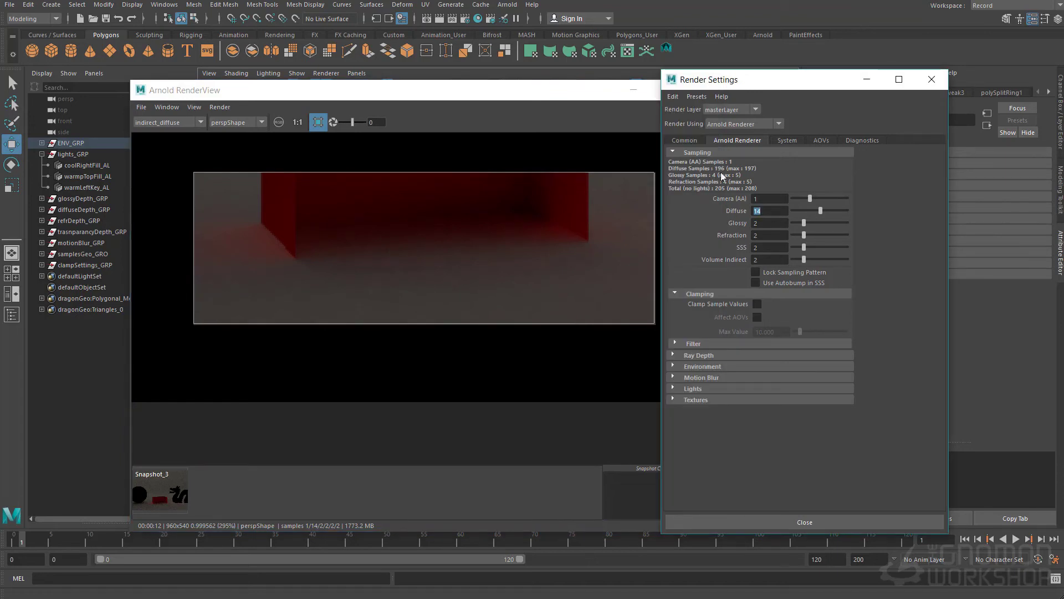
click(590, 318)
key(super)
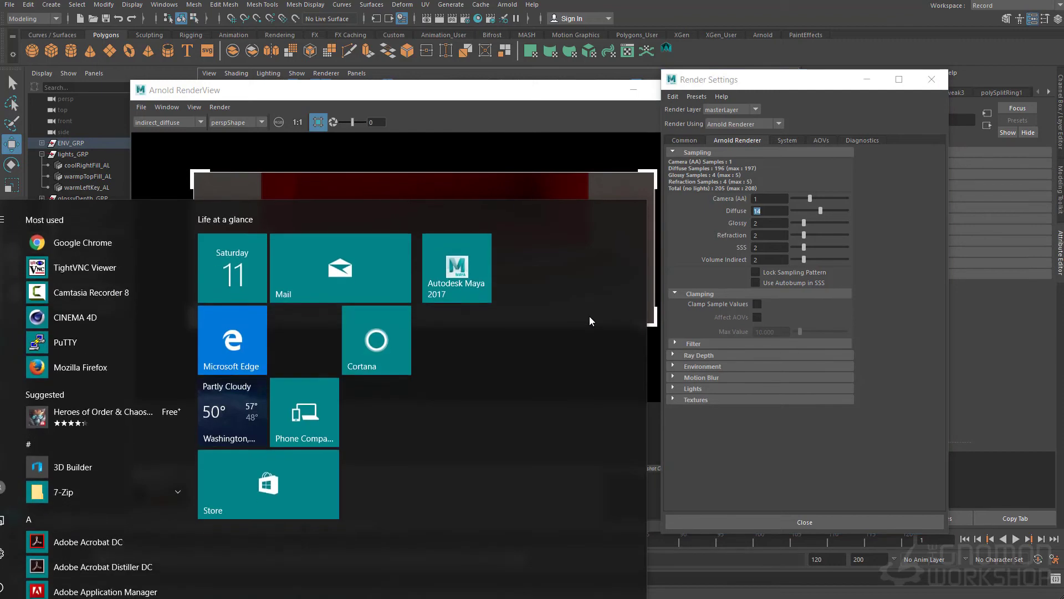
text(notep)
key(Return)
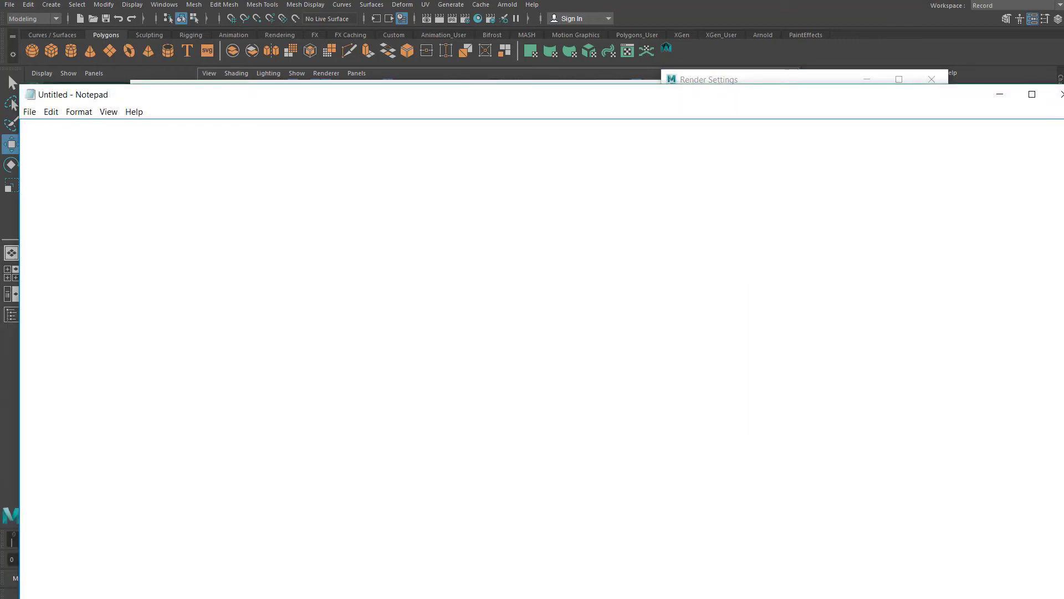
drag(1062, 85, 298, 205)
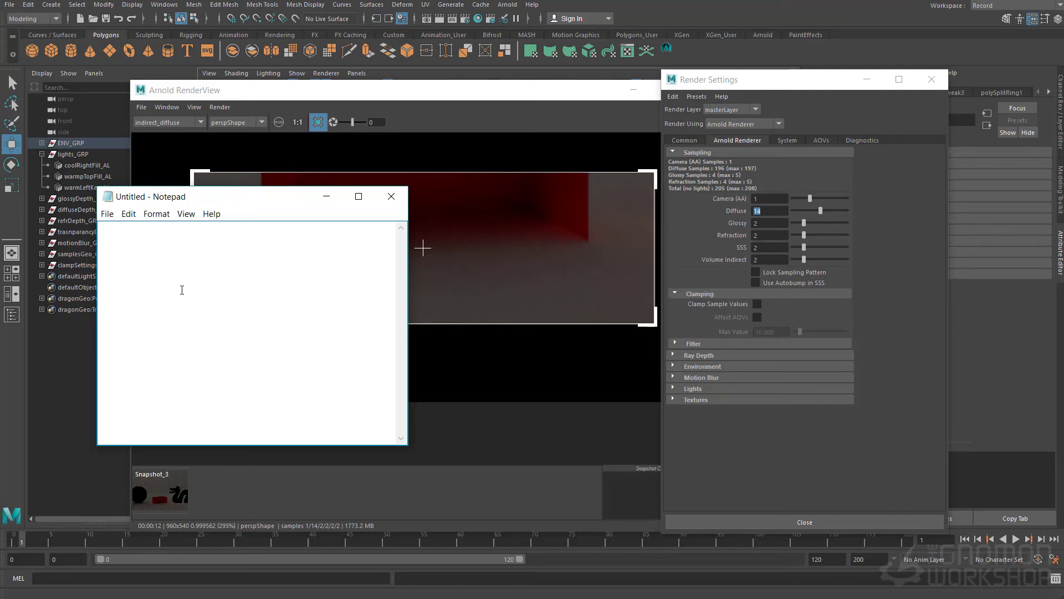
text(diffuse samples:)
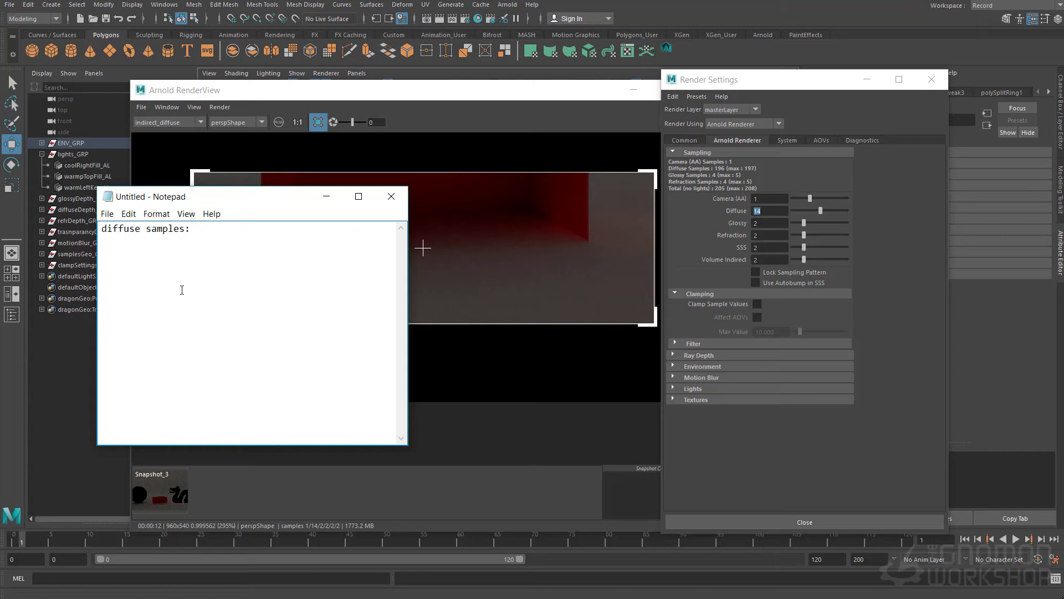
text( 196)
click(391, 196)
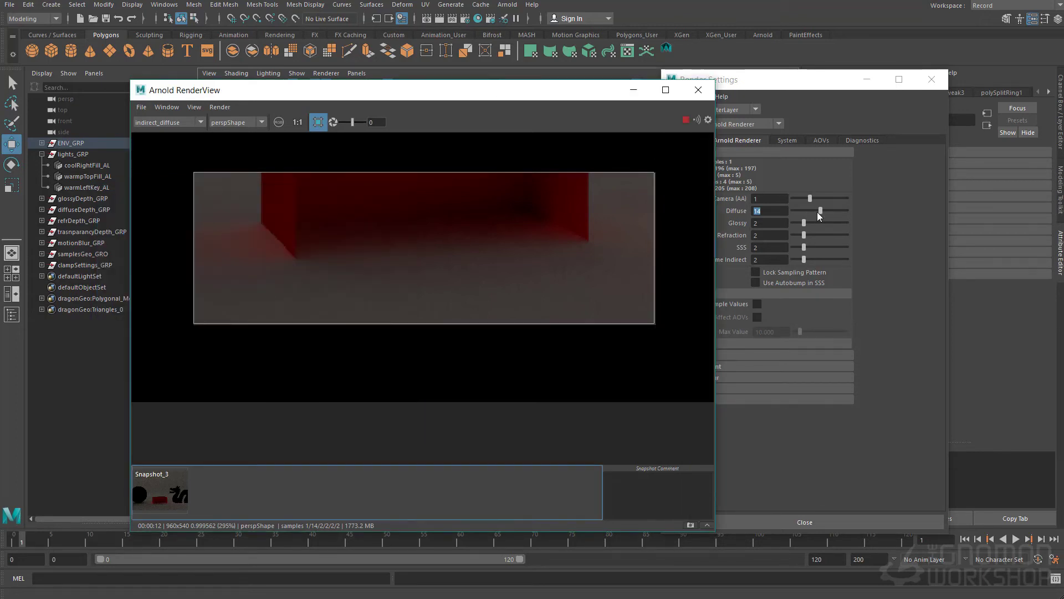
Set the Diffuse samples to 0 and display the indirect_specular AOV in the RenderView.
drag(818, 212, 740, 207)
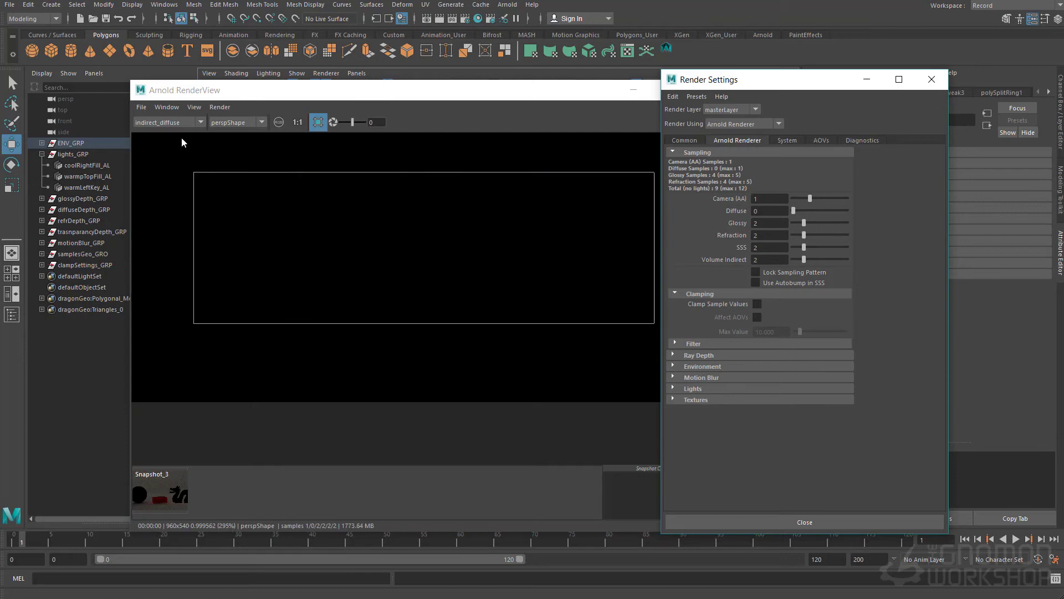
click(180, 139)
click(165, 122)
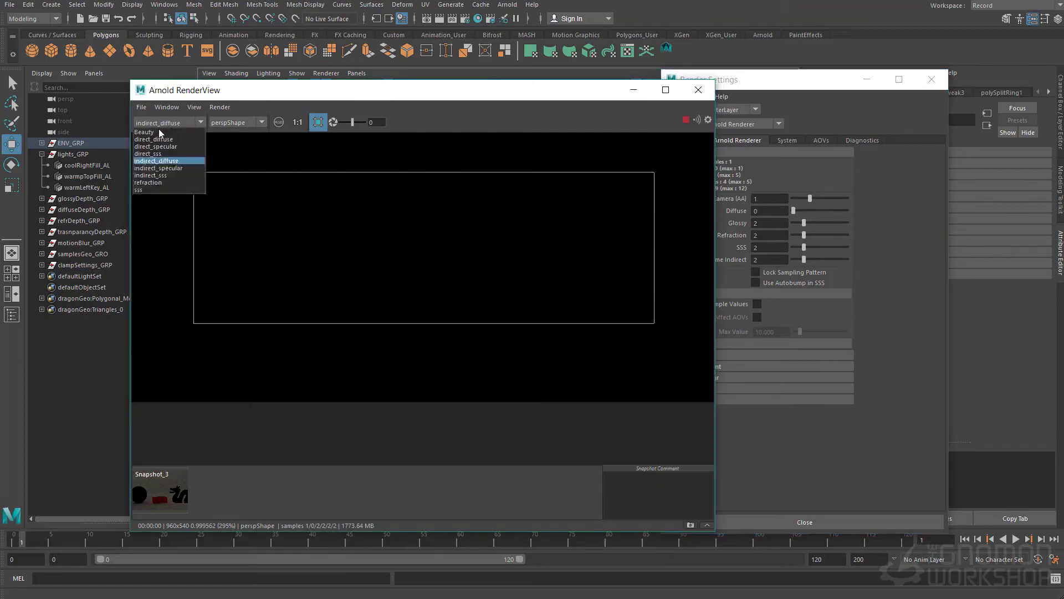
click(175, 169)
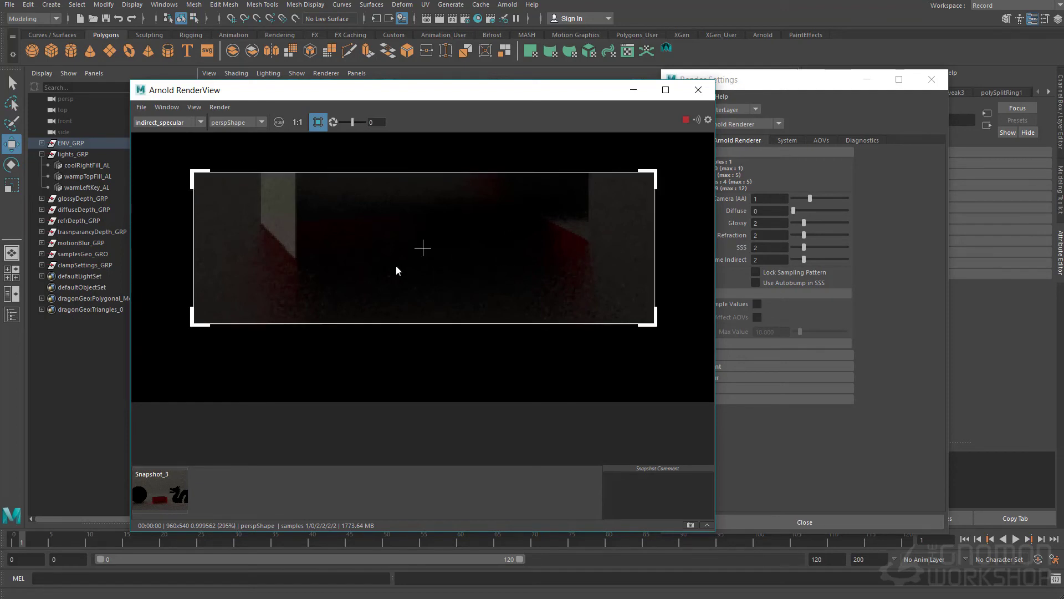
Set the Glossy samples to 6 and let the cropped region render again.
scroll(396, 271, up, 1)
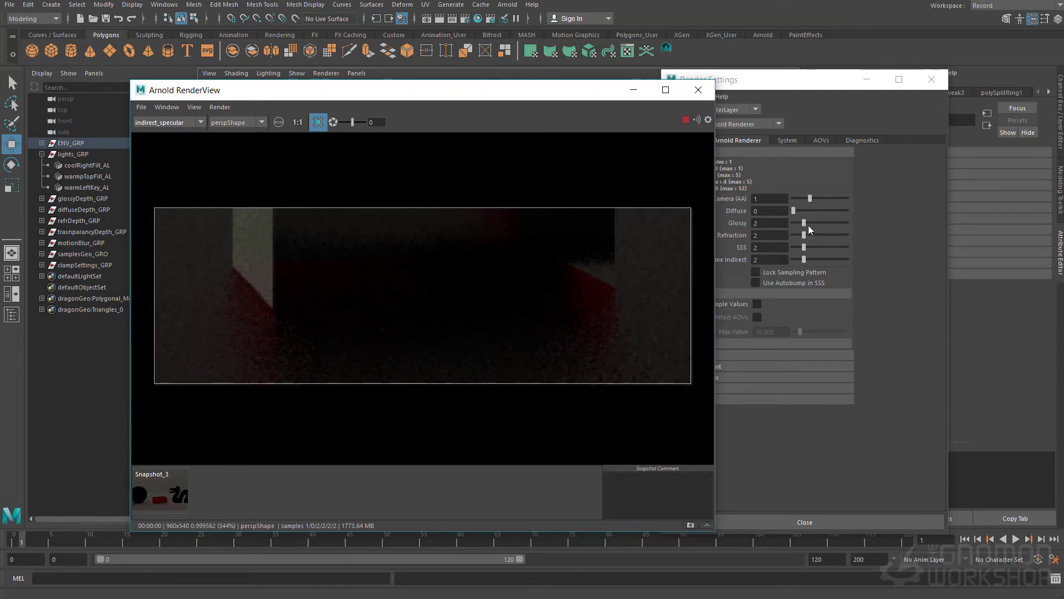
drag(808, 225, 825, 223)
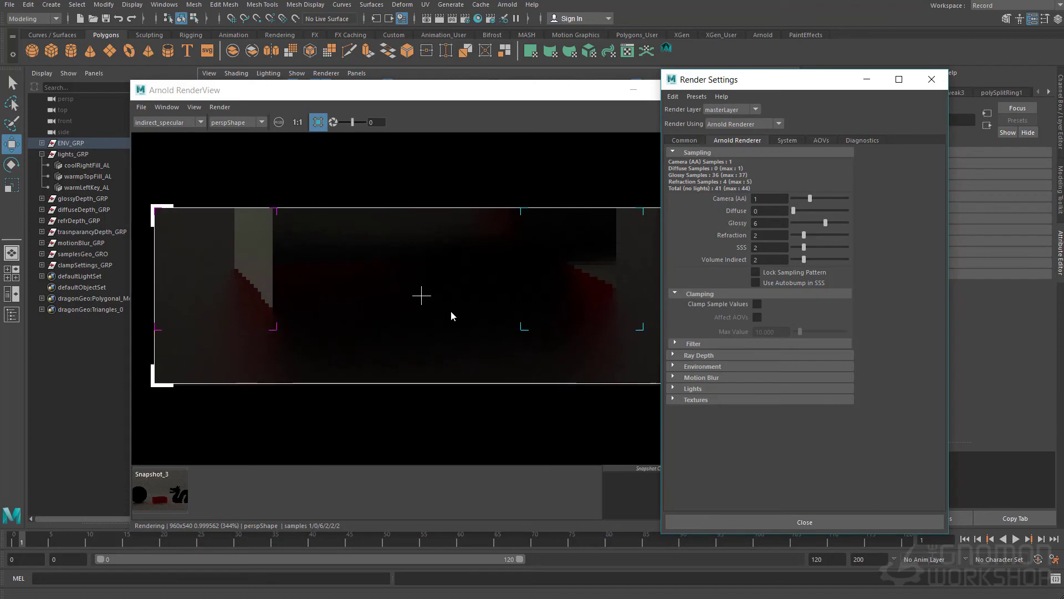
click(507, 111)
scroll(420, 297, up, 2)
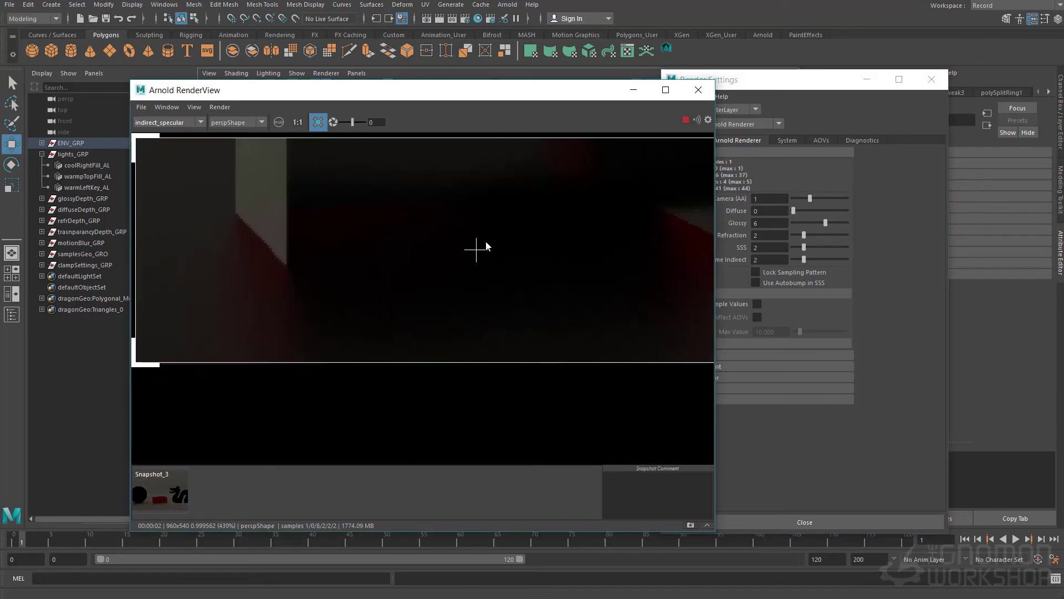
Examine the red box's reflections on the floor closely for noise in the 6-sample Glossy render.
scroll(430, 319, down, 2)
middle_drag(465, 295, 346, 312)
scroll(346, 312, down, 1)
middle_drag(346, 312, 332, 229)
scroll(338, 271, down, 1)
middle_drag(393, 254, 453, 260)
scroll(298, 355, up, 2)
scroll(451, 166, up, 3)
middle_drag(455, 139, 446, 216)
middle_drag(353, 366, 468, 246)
scroll(468, 246, up, 1)
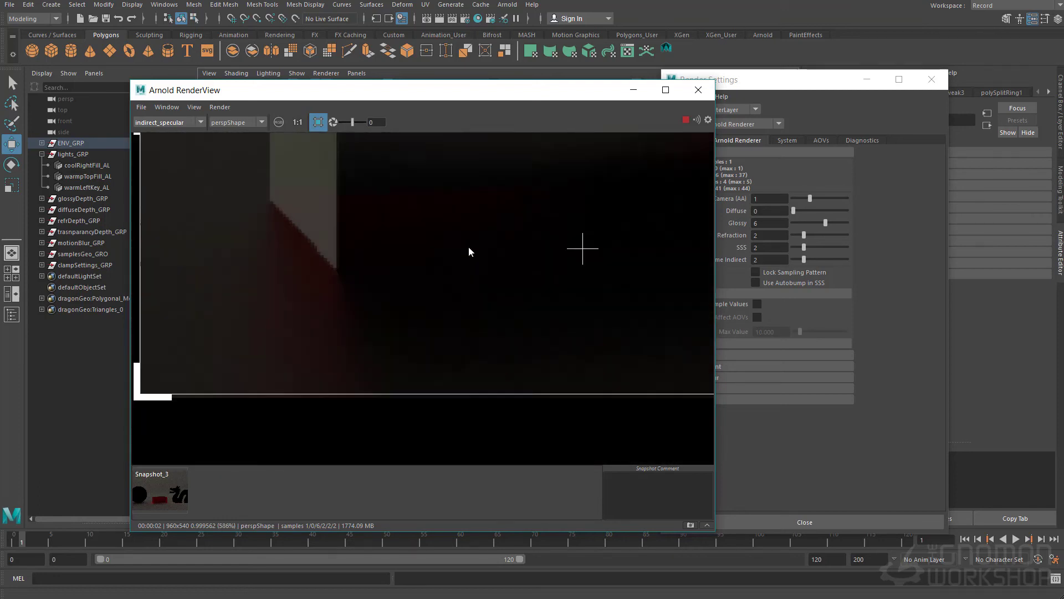
scroll(468, 246, up, 1)
middle_drag(476, 206, 467, 255)
scroll(374, 351, down, 5)
middle_drag(374, 350, 387, 227)
middle_drag(481, 206, 381, 405)
middle_drag(524, 354, 439, 415)
scroll(349, 356, down, 2)
middle_drag(440, 344, 475, 328)
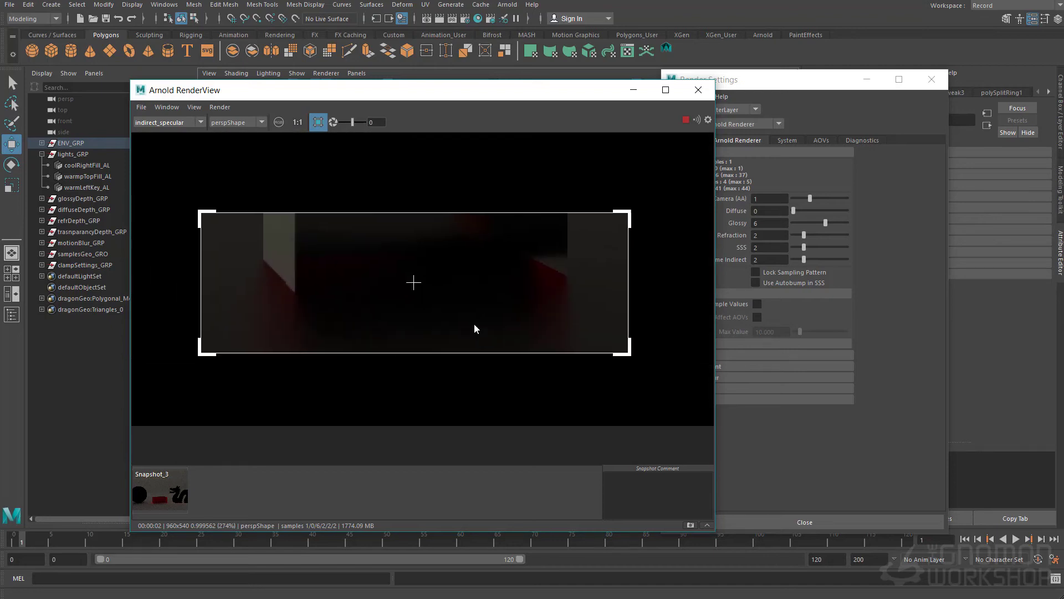
Set the Glossy samples to 10, let the region render, and store a snapshot of the result.
click(786, 226)
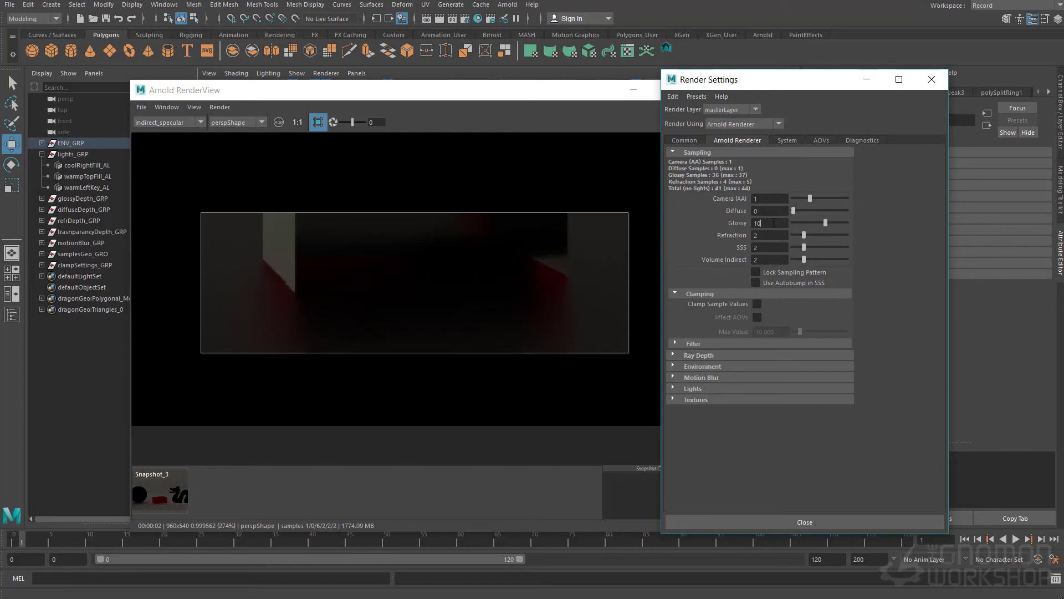
key(Return)
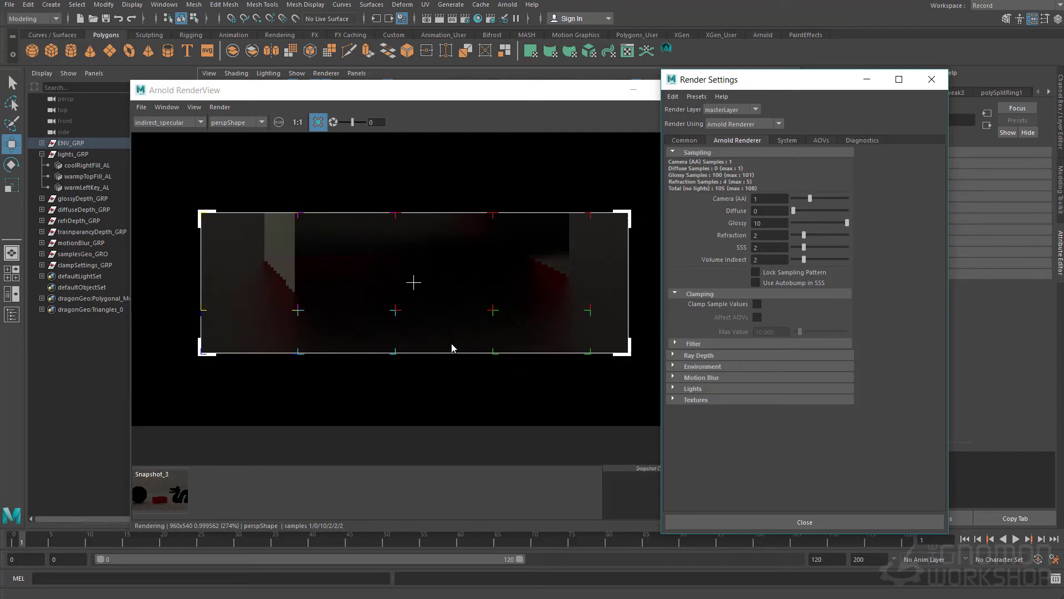
click(522, 321)
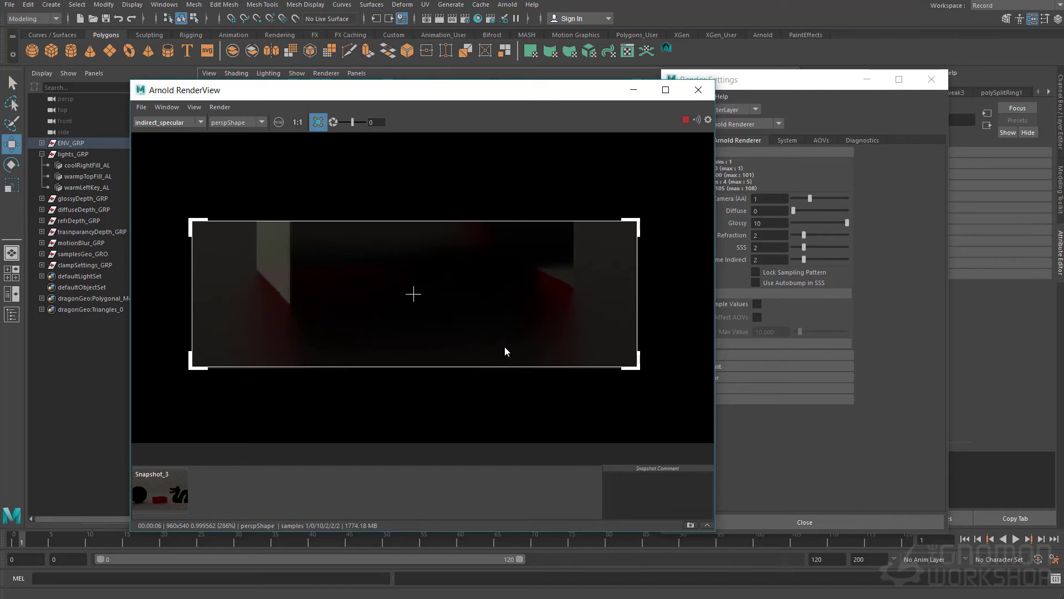
click(690, 525)
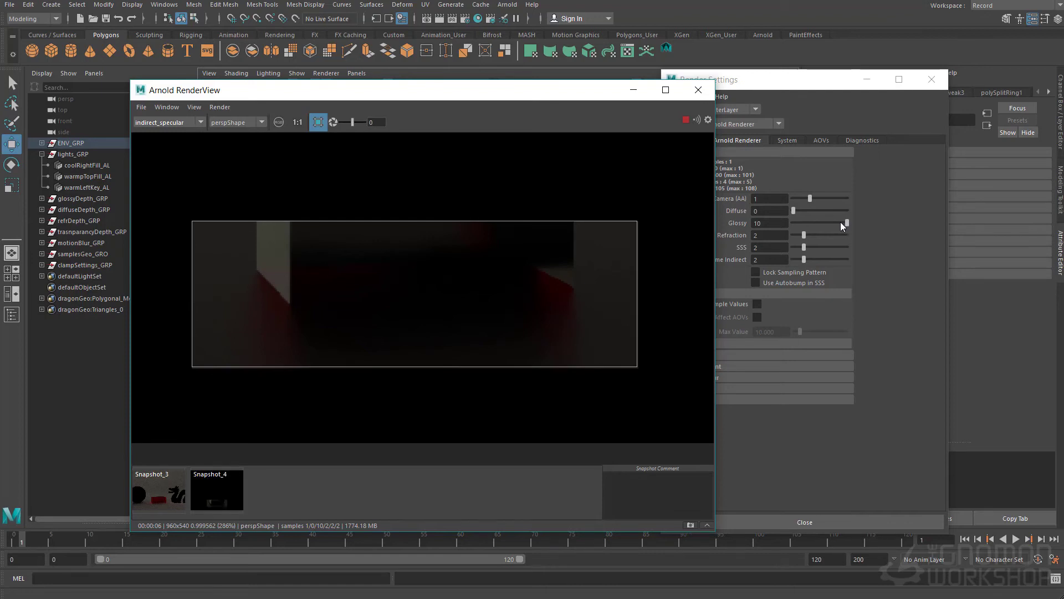
Set the Glossy samples to 0 and display the refraction AOV in the RenderView.
drag(839, 222, 661, 231)
click(480, 92)
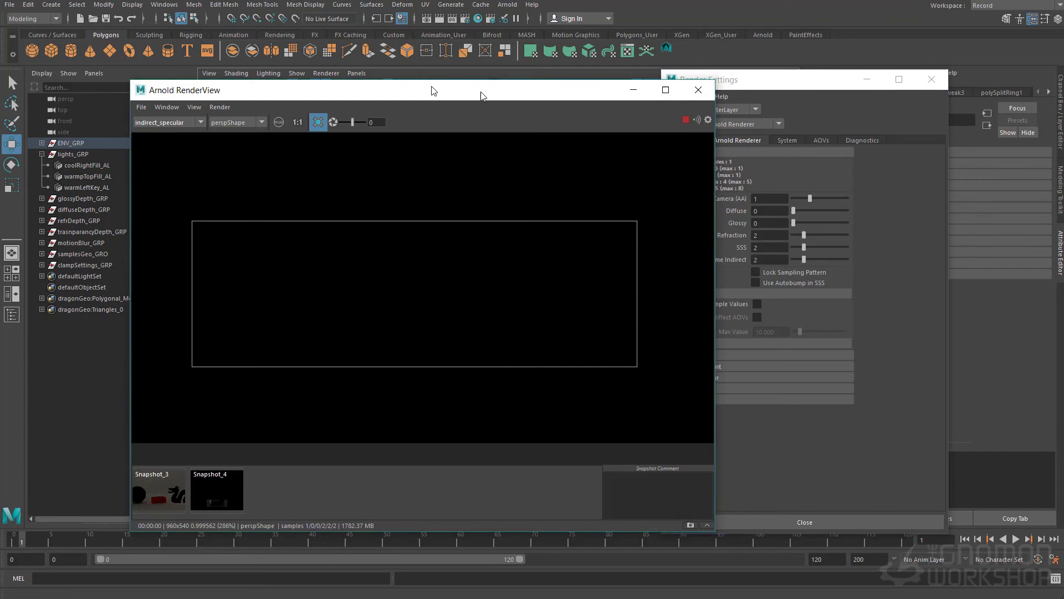
drag(480, 91, 616, 81)
scroll(445, 225, down, 3)
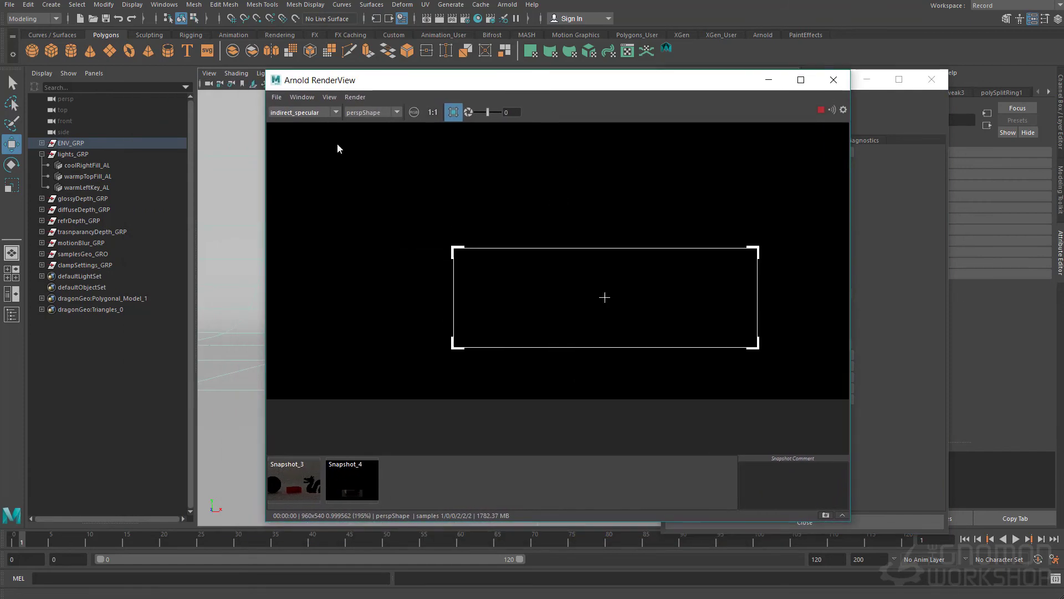
click(310, 113)
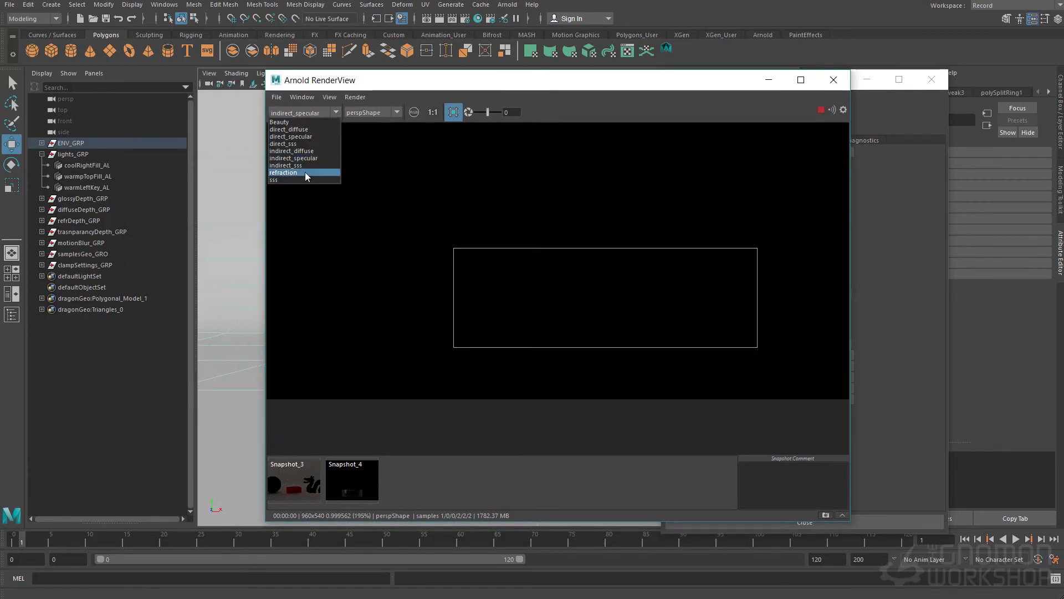
click(305, 172)
Draw a new crop region around the sphere and let its refraction render.
scroll(486, 197, down, 4)
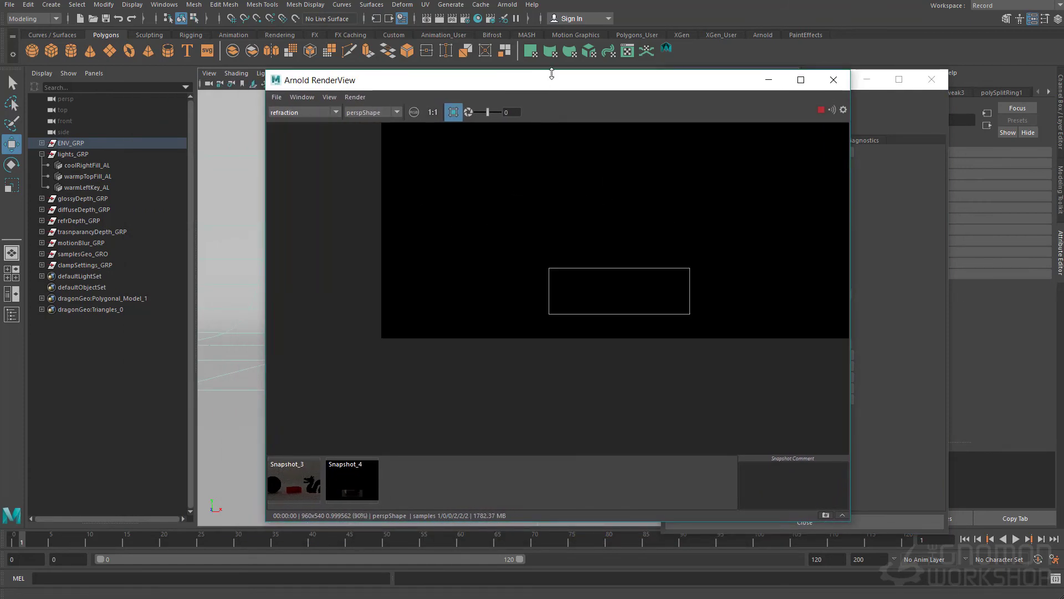
drag(563, 102, 599, 105)
scroll(637, 174, down, 2)
middle_drag(637, 173, 564, 284)
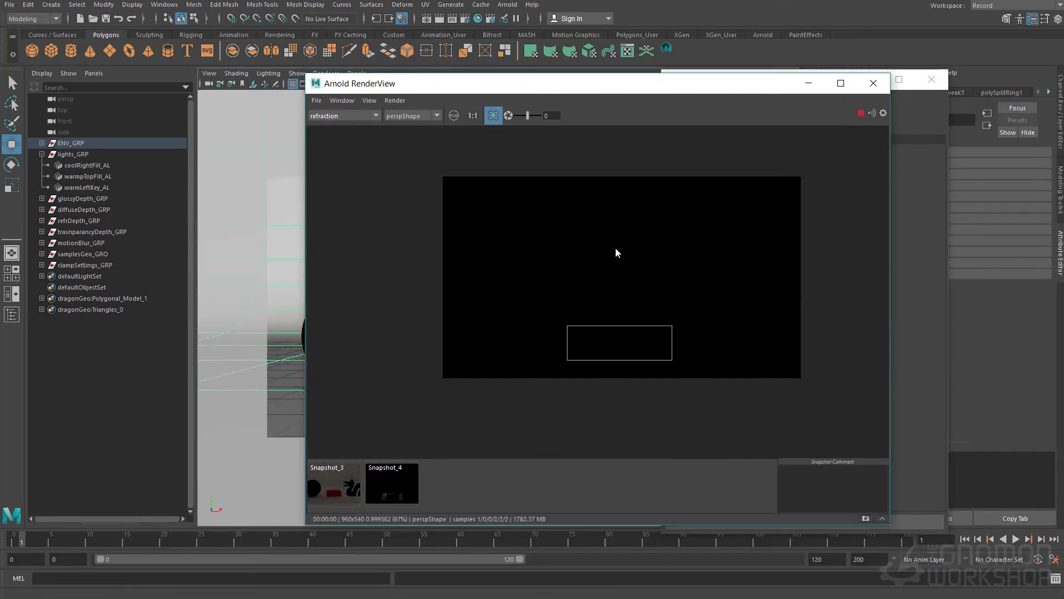
drag(609, 219, 389, 387)
scroll(783, 368, up, 4)
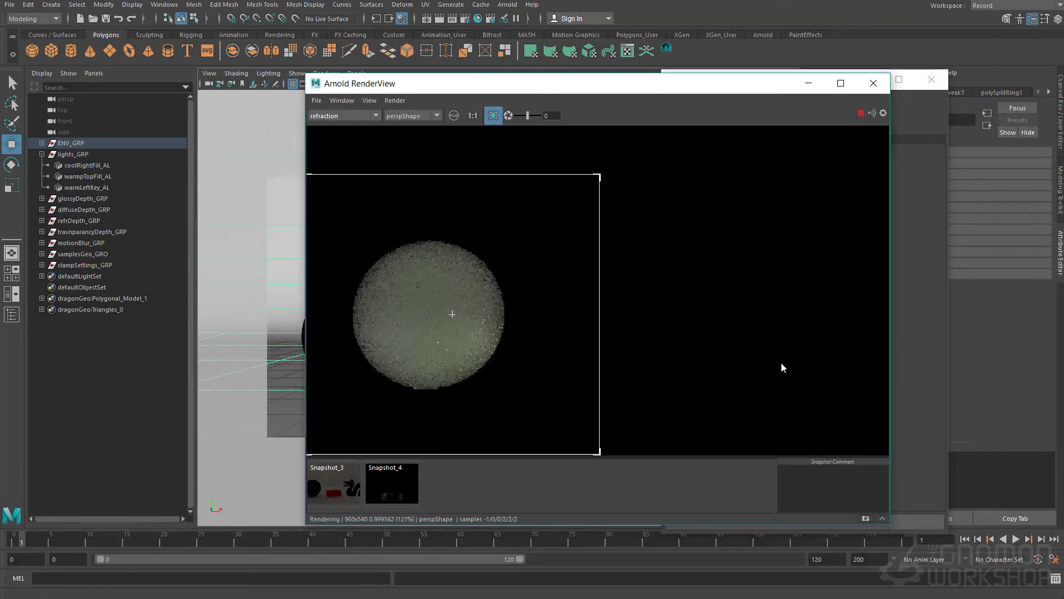
scroll(783, 367, up, 2)
middle_drag(499, 261, 689, 261)
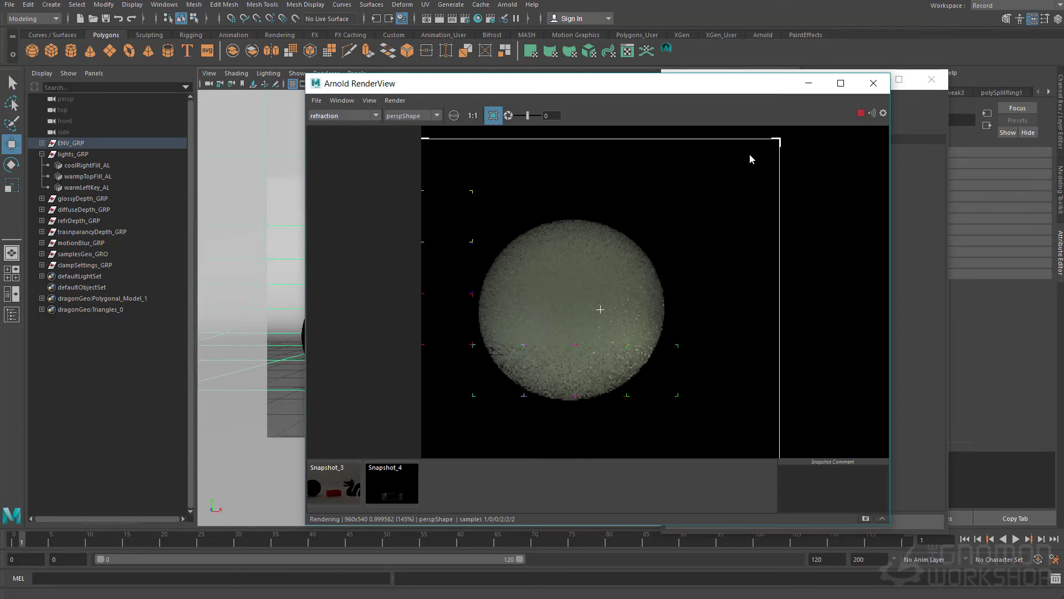
Move the RenderView clear of the Render Settings, inspect the sphere's refraction noise closely, and store a snapshot of it.
drag(673, 92, 418, 43)
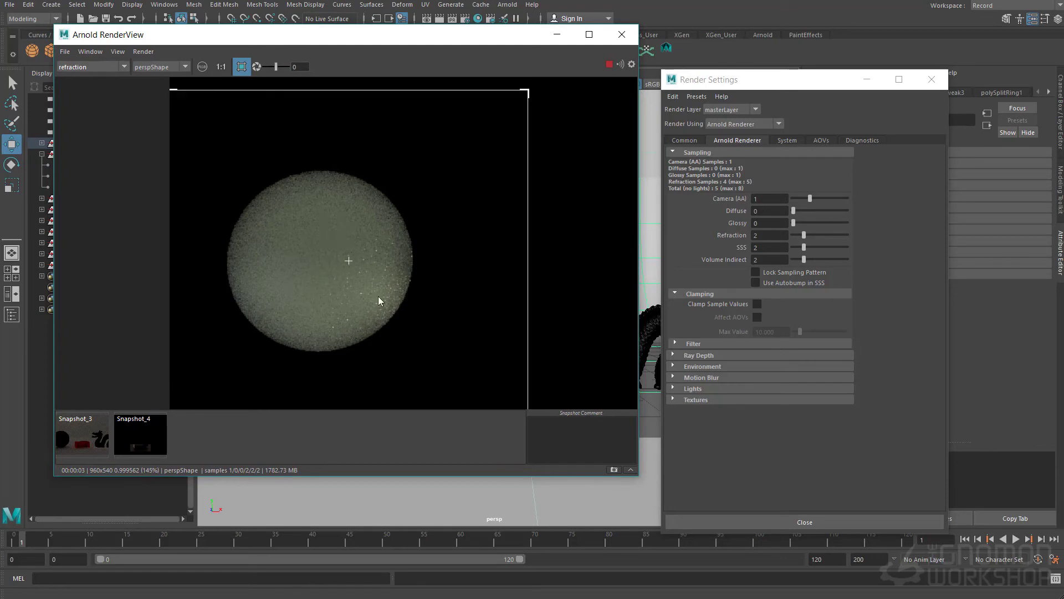
scroll(312, 297, up, 2)
mouse_move(313, 296)
middle_down()
mouse_move(344, 292)
mouse_move(390, 196)
middle_up()
scroll(391, 196, up, 1)
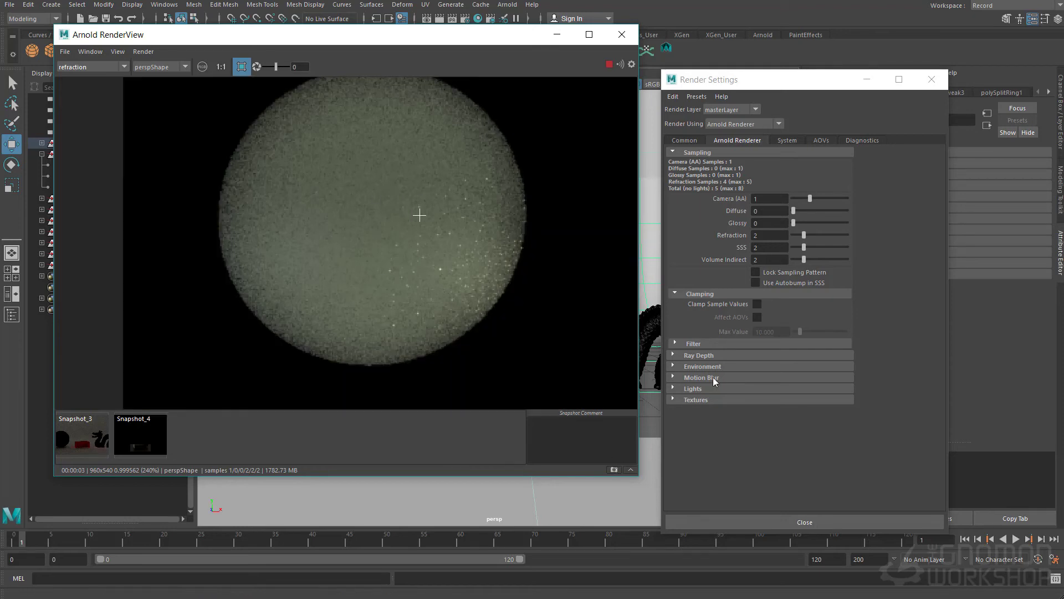
click(613, 469)
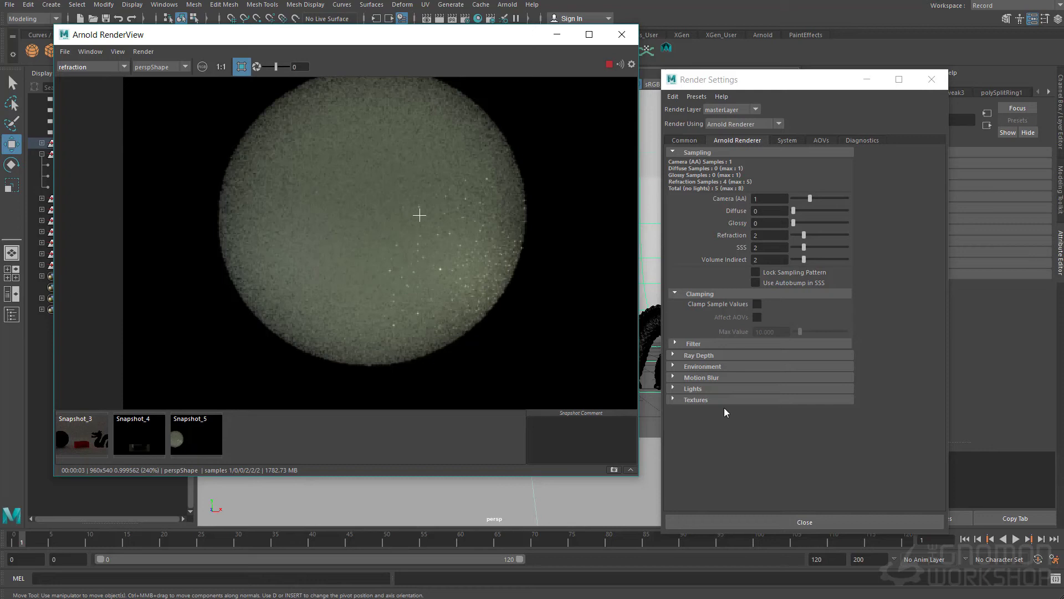
Set the Refraction samples to 6, check the sphere in Beauty, and inspect its noise in the refraction AOV.
click(770, 236)
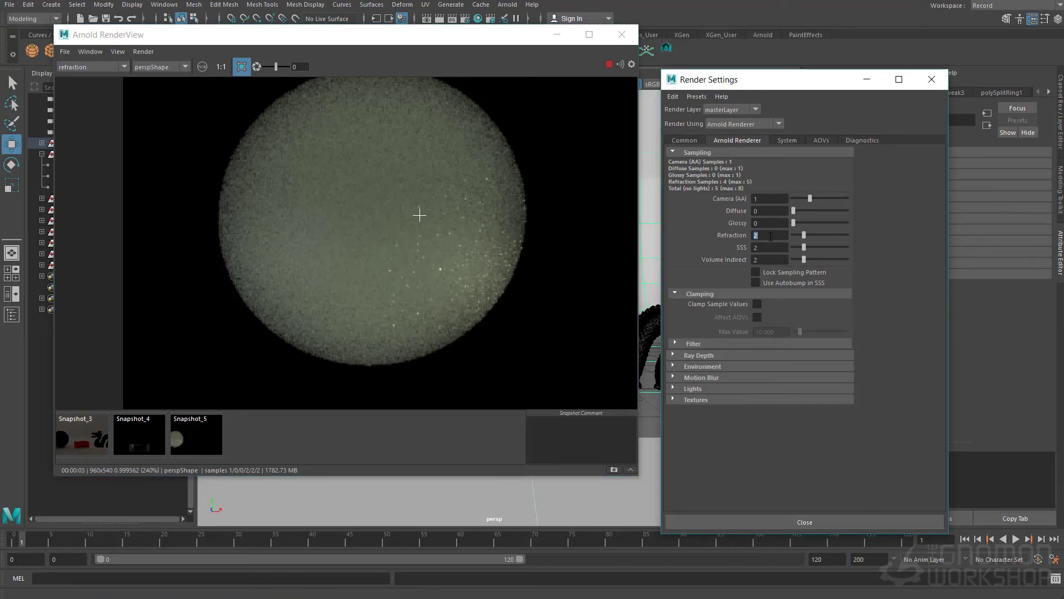
key(Tab)
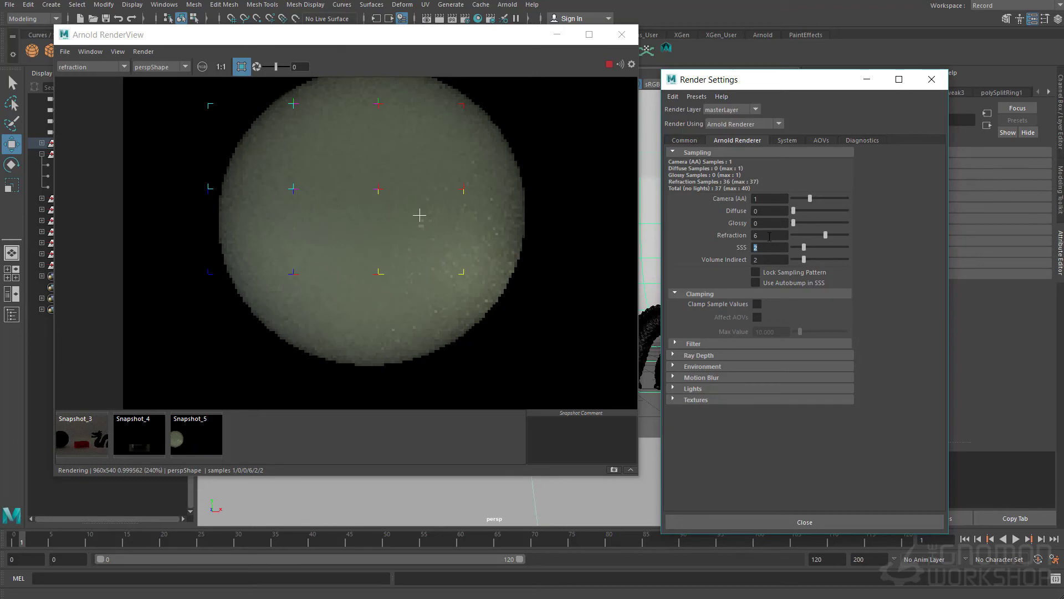
click(78, 68)
click(76, 77)
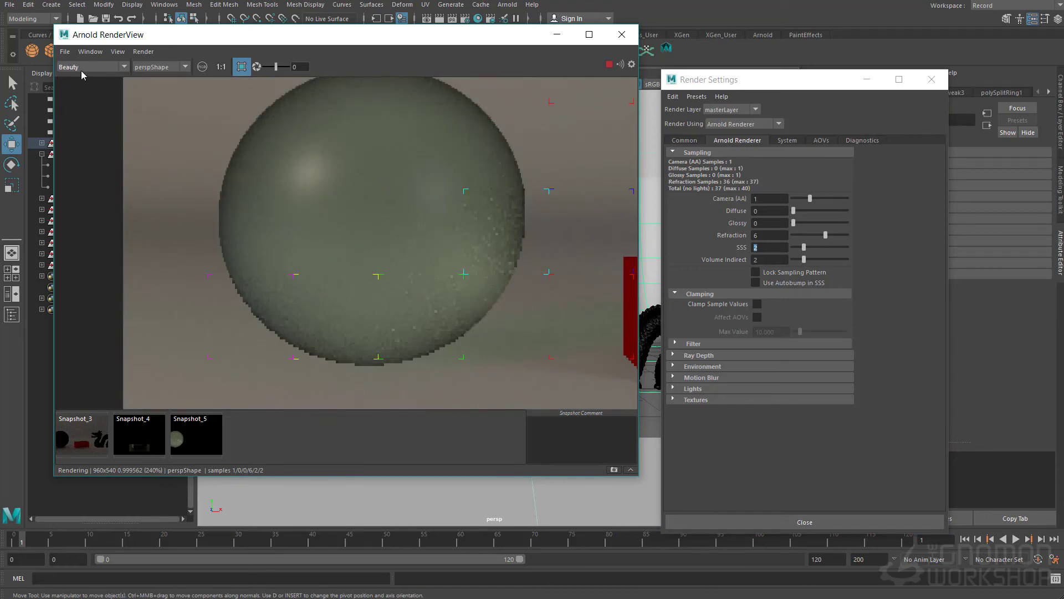
click(81, 71)
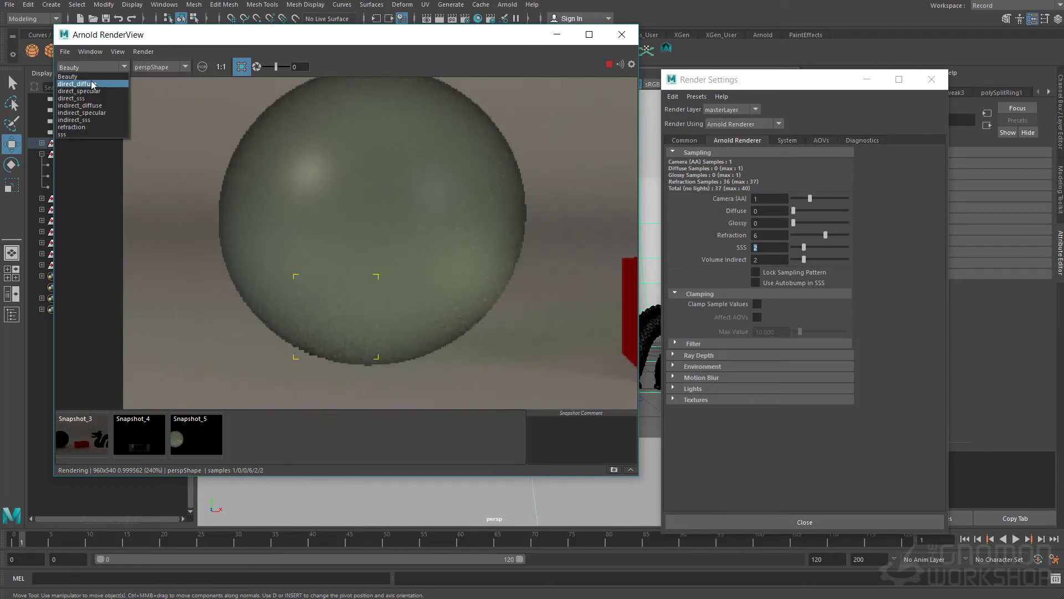
click(77, 127)
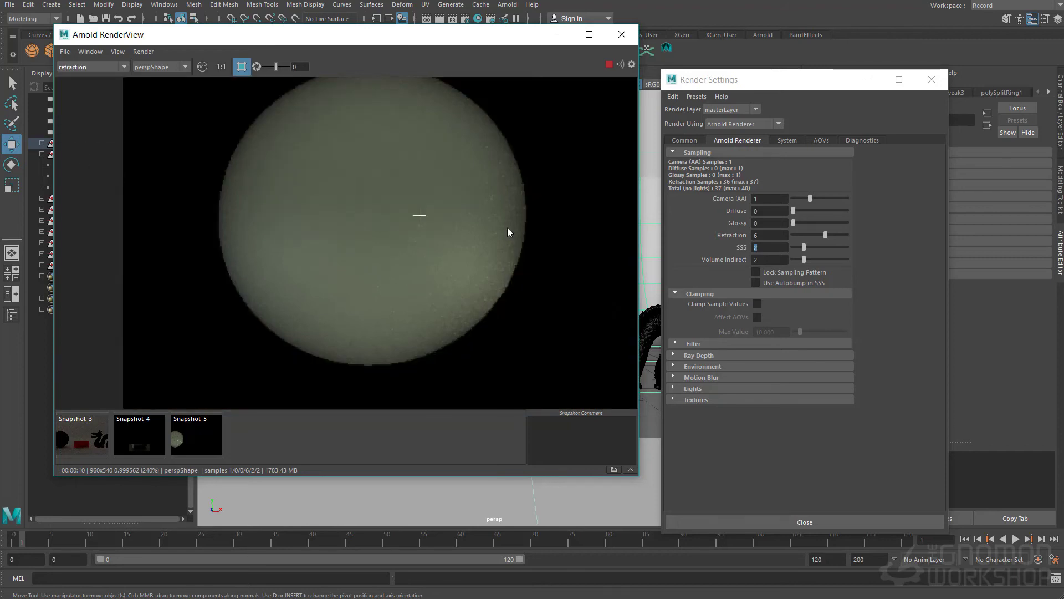
alt+right_drag(407, 232, 323, 269)
alt+middle_drag(506, 275, 432, 277)
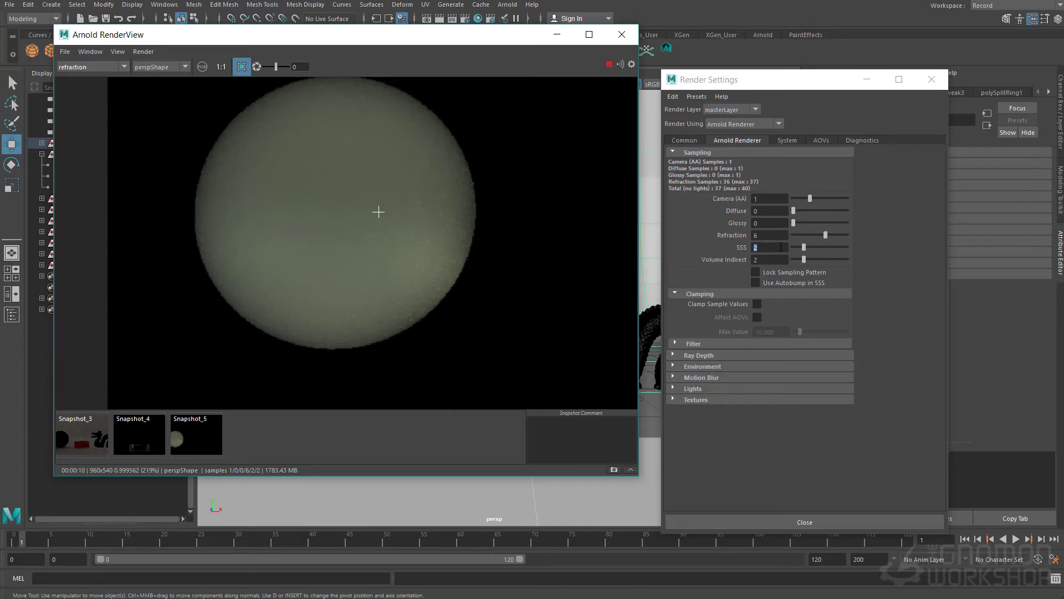
Set the Refraction samples to 10 and let the sphere's region render again.
click(768, 233)
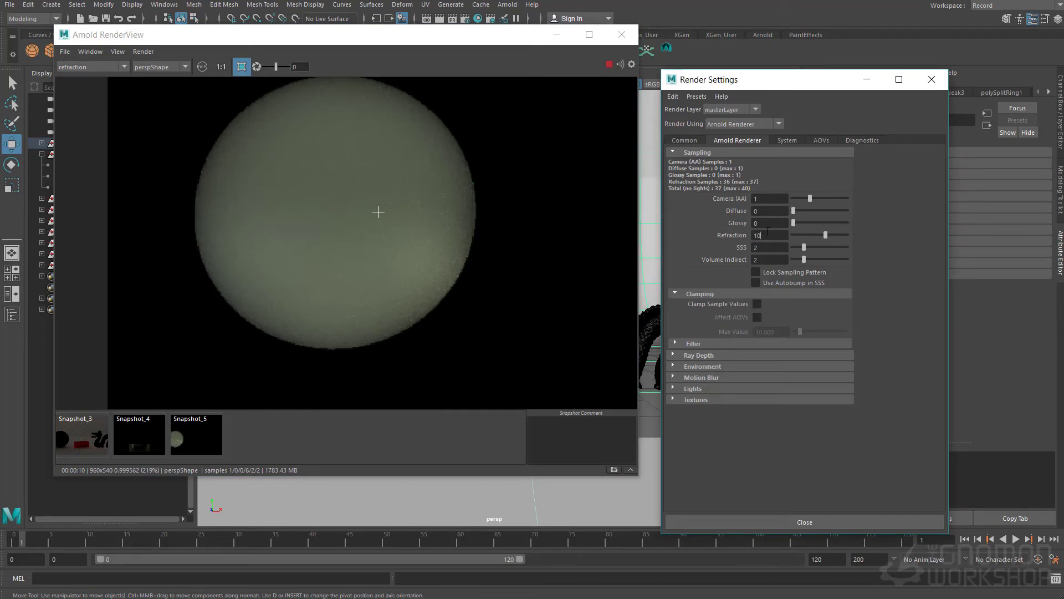
key(Return)
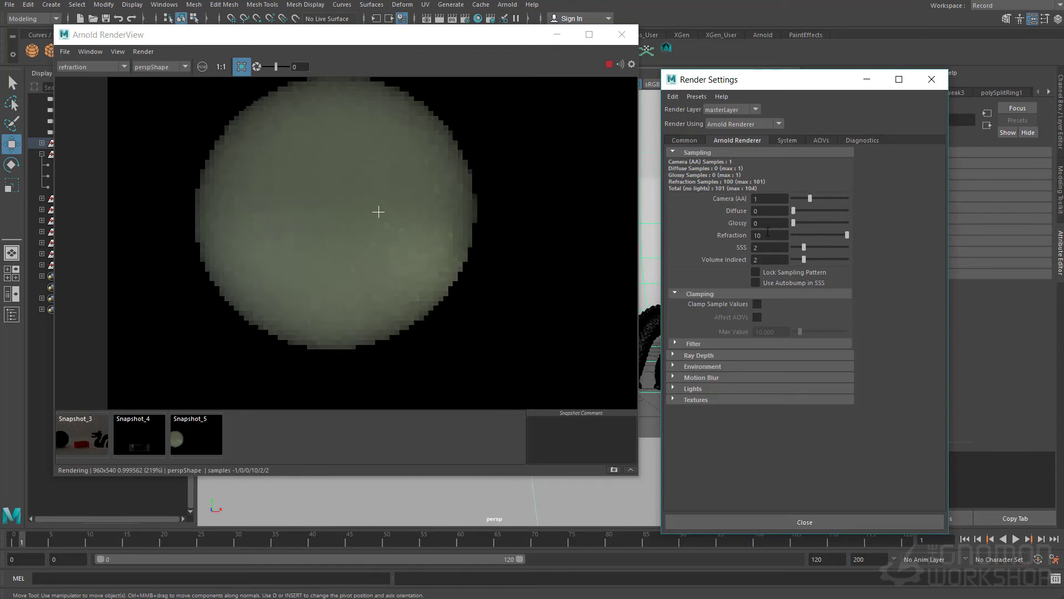
double_click(767, 232)
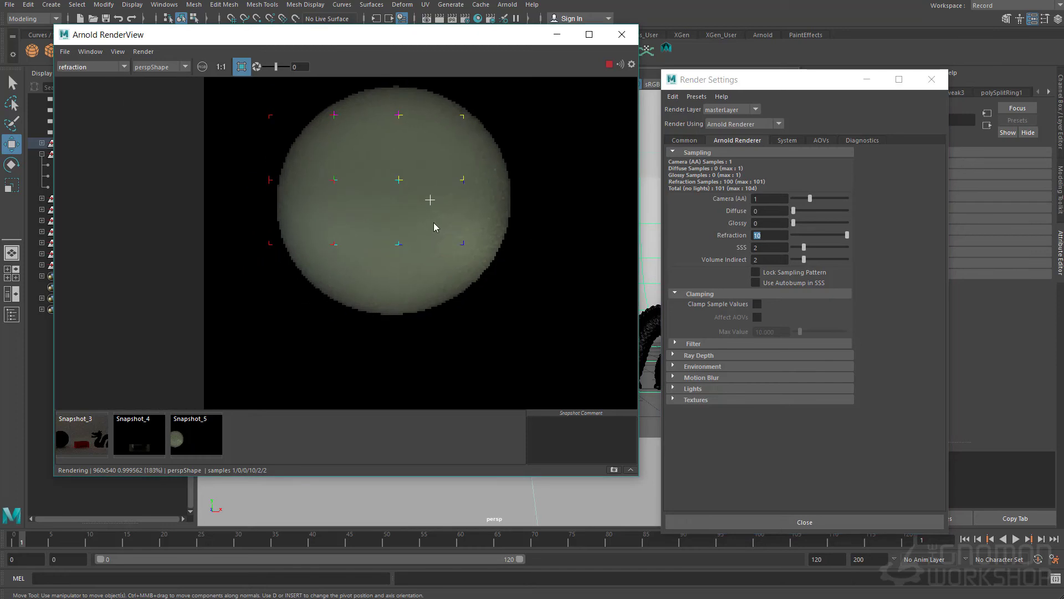
Compare the sphere's current refraction render repeatedly with the stored Snapshot_5.
scroll(388, 211, down, 2)
scroll(316, 244, up, 2)
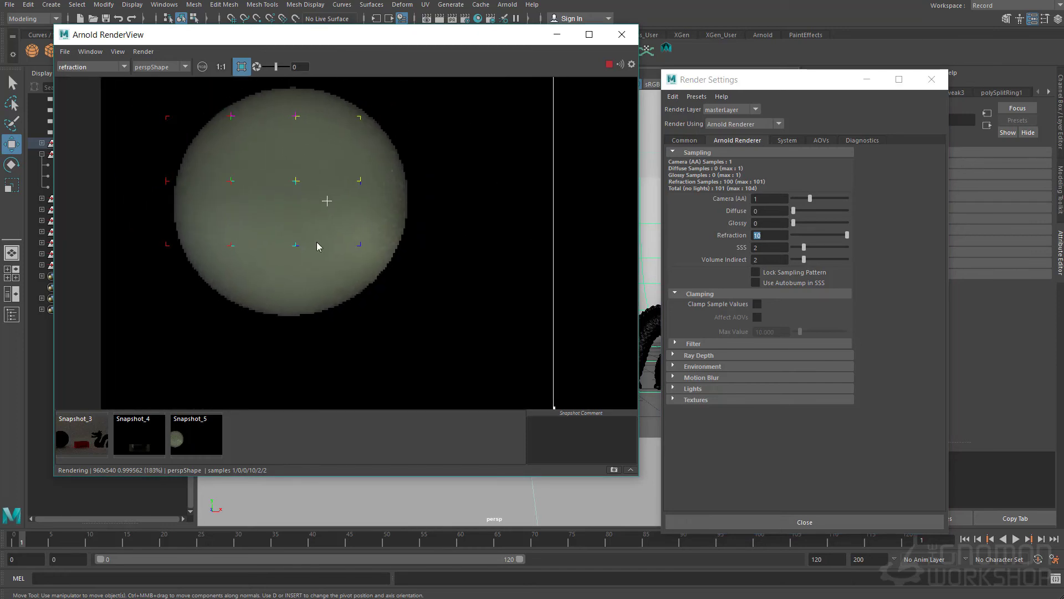
middle_drag(458, 268, 339, 241)
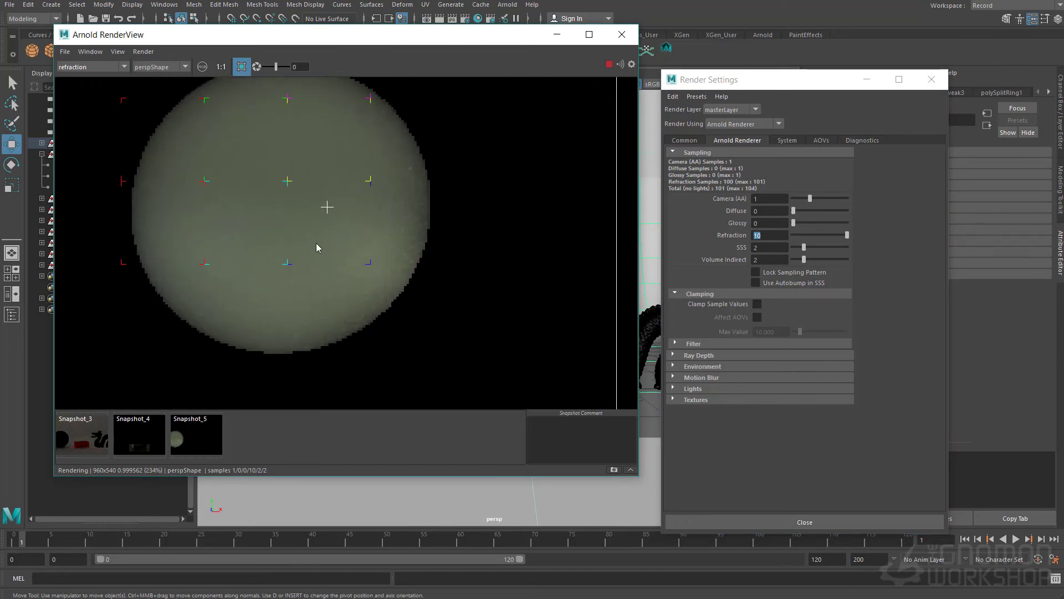
click(206, 437)
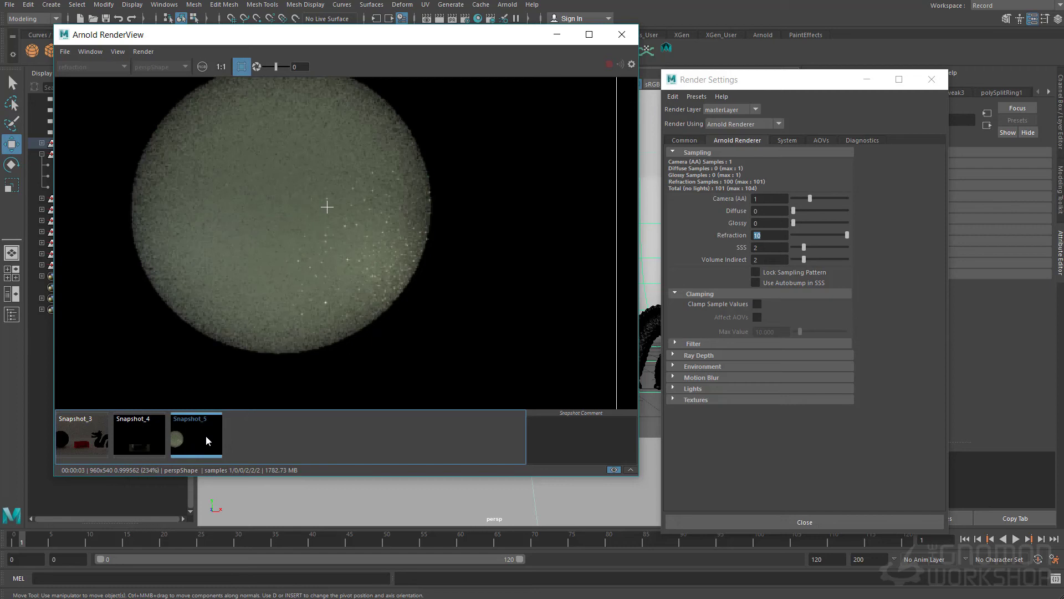
click(206, 437)
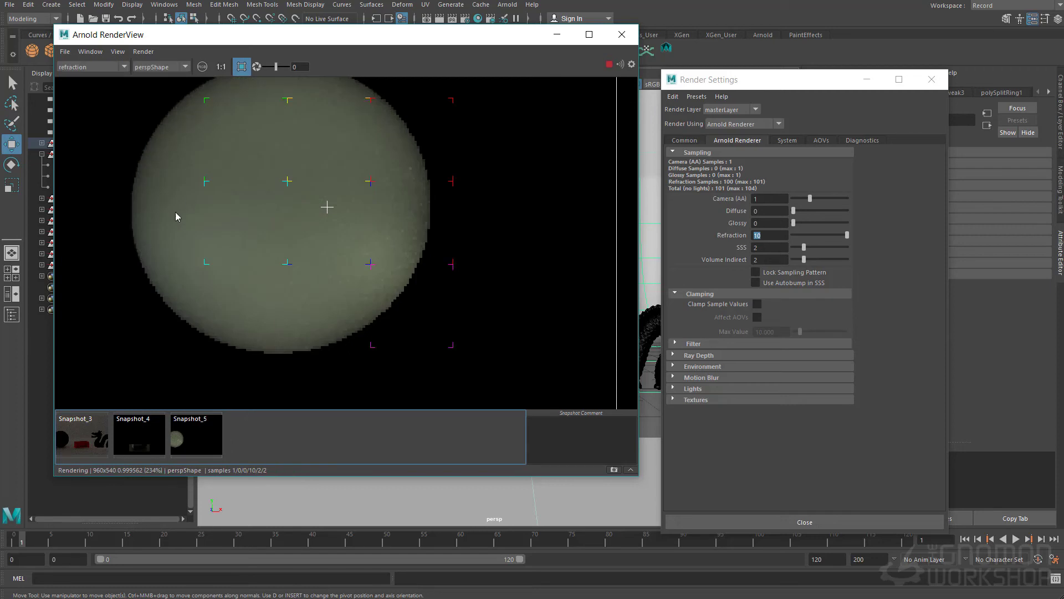
click(200, 434)
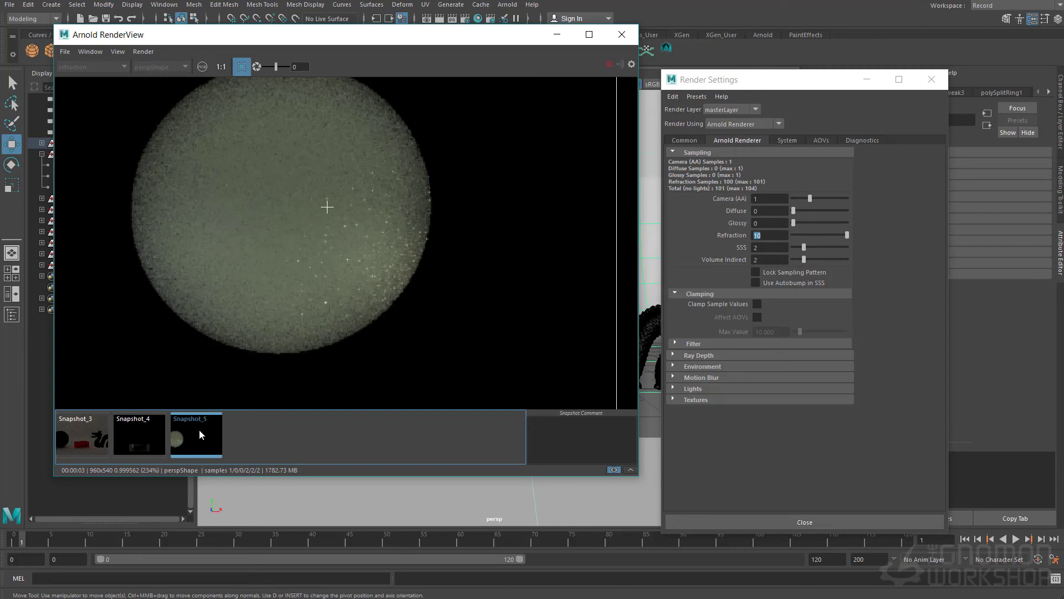
click(199, 429)
click(199, 429)
click(198, 429)
click(198, 429)
click(199, 429)
click(198, 429)
click(199, 429)
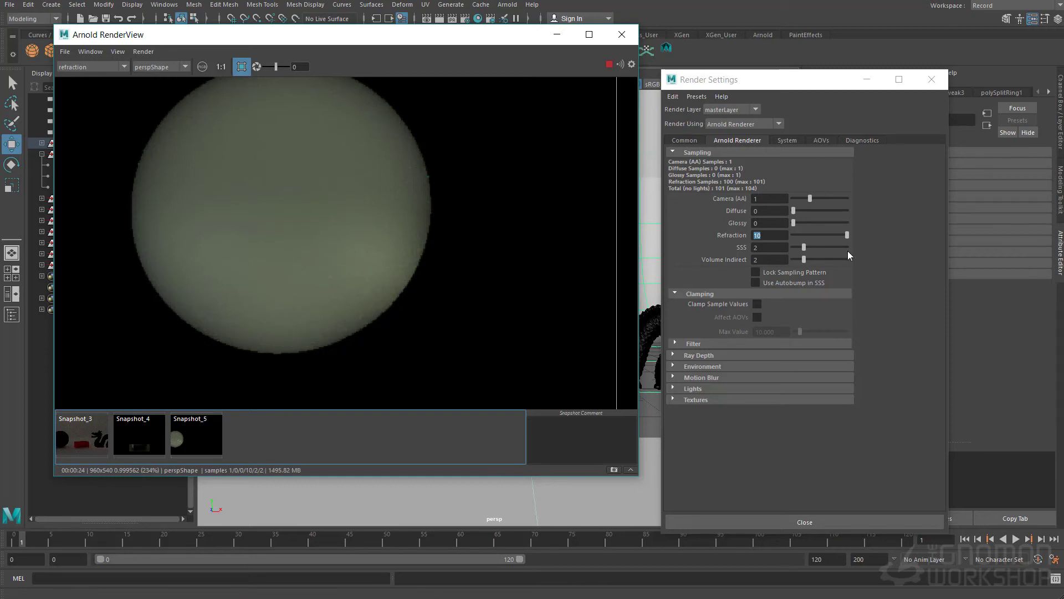
Stop the live render, switch to Notepad, and add the note "refraction samples: 100" below the diffuse entry.
click(327, 207)
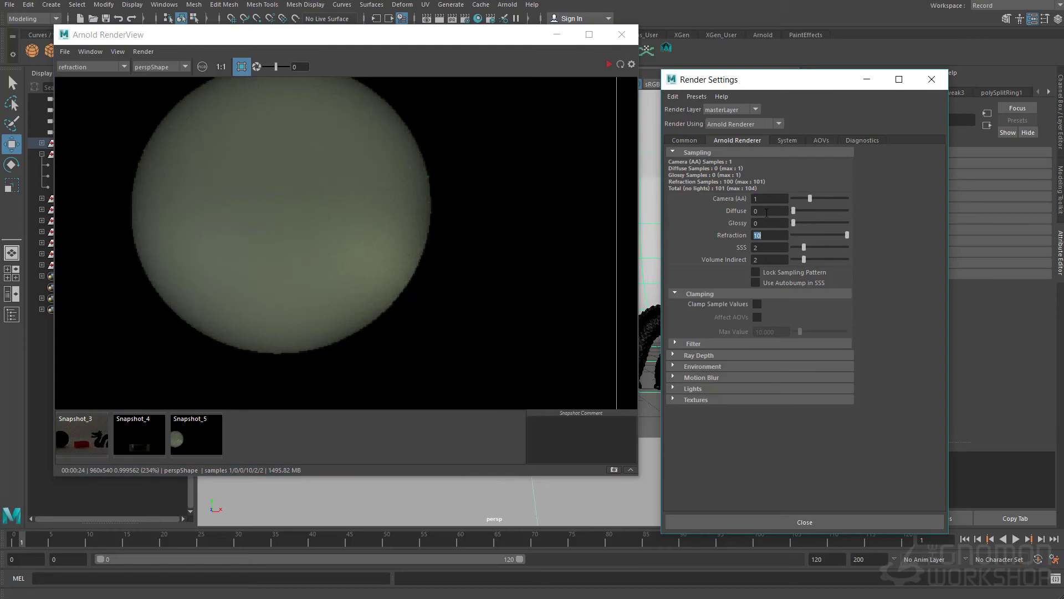
click(770, 200)
click(768, 234)
click(775, 238)
key(alt+Tab)
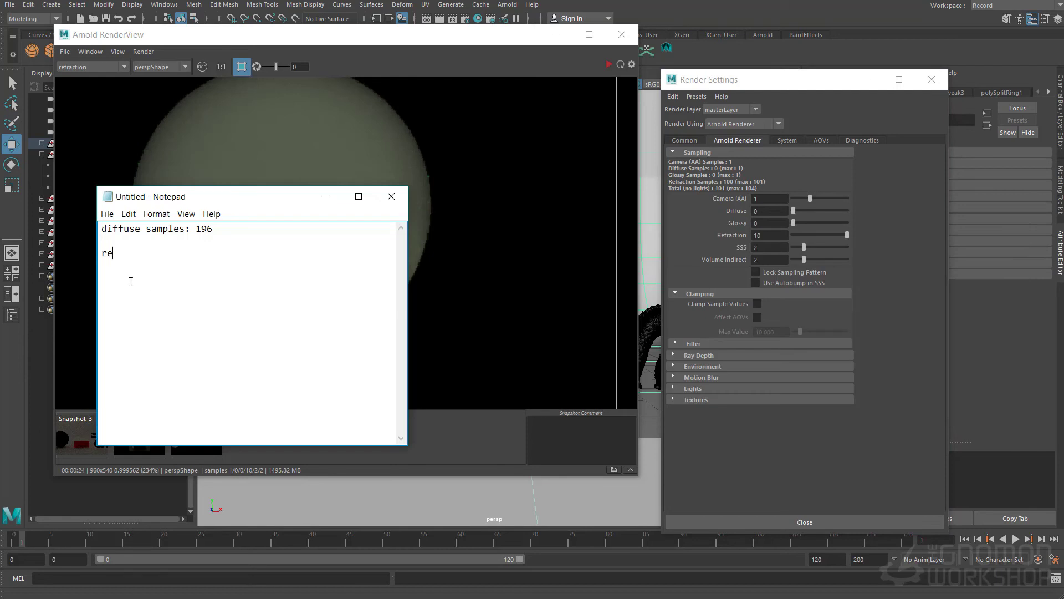
text(fraction samples: 100)
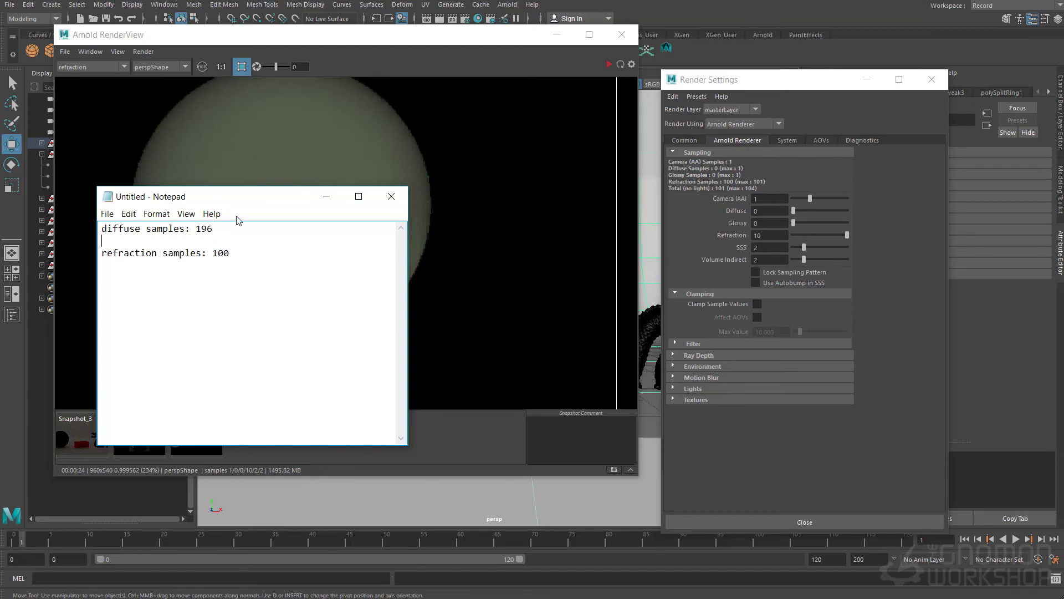
Insert the line "glossy samples: 100" between the diffuse and refraction entries.
key(BackSpace)
text(glossy s)
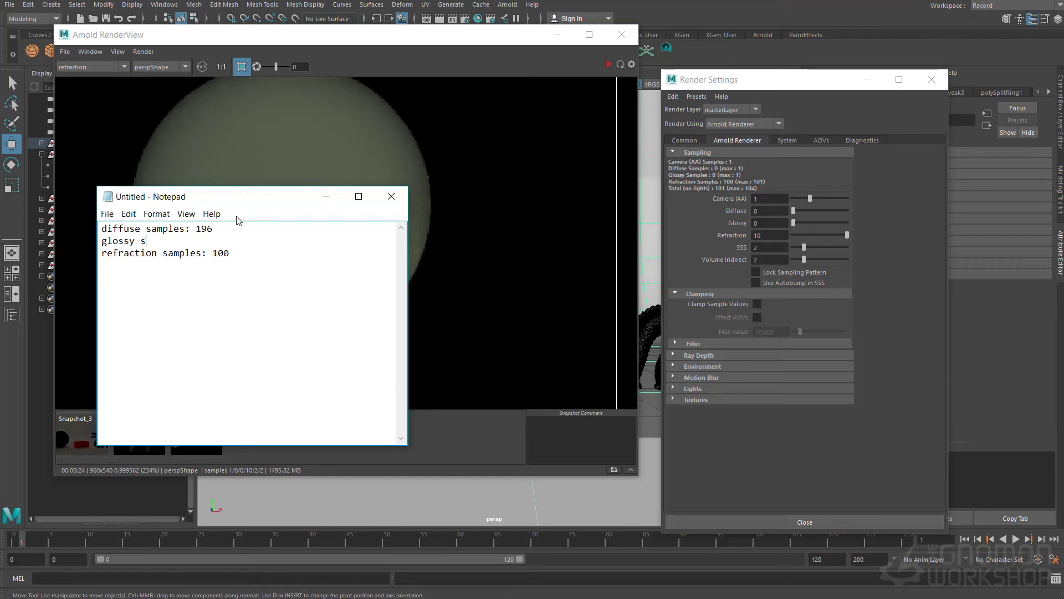
text(amples: 100)
Switch back to the Arnold RenderView and display the Beauty output.
click(428, 80)
scroll(563, 209, down, 4)
scroll(312, 251, up, 2)
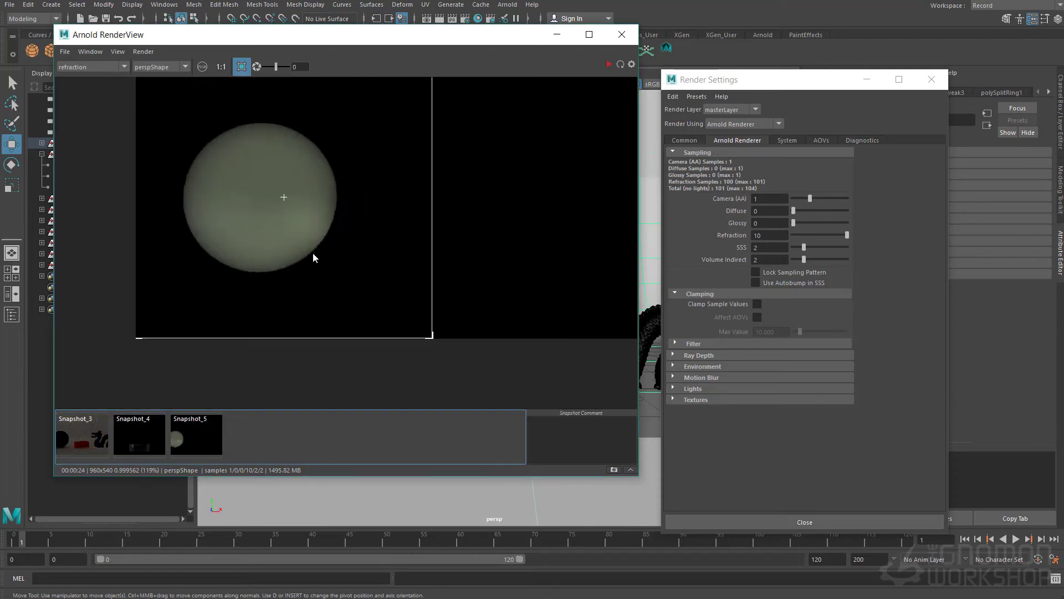
scroll(90, 97, down, 2)
click(82, 67)
click(62, 73)
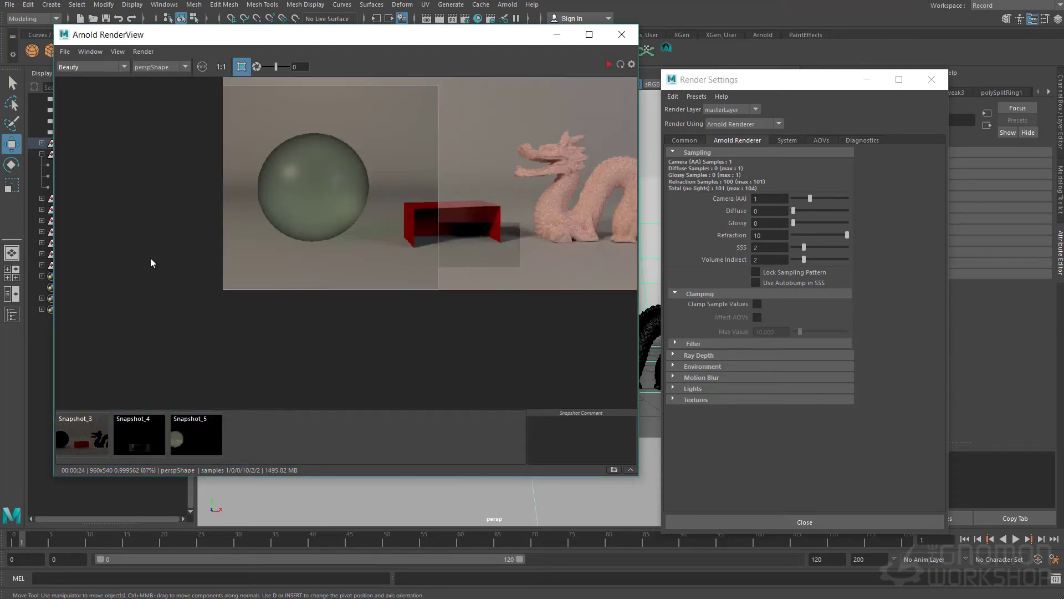
Draw a new crop region around the whole dragon in the RenderView.
scroll(321, 207, down, 2)
scroll(564, 251, up, 5)
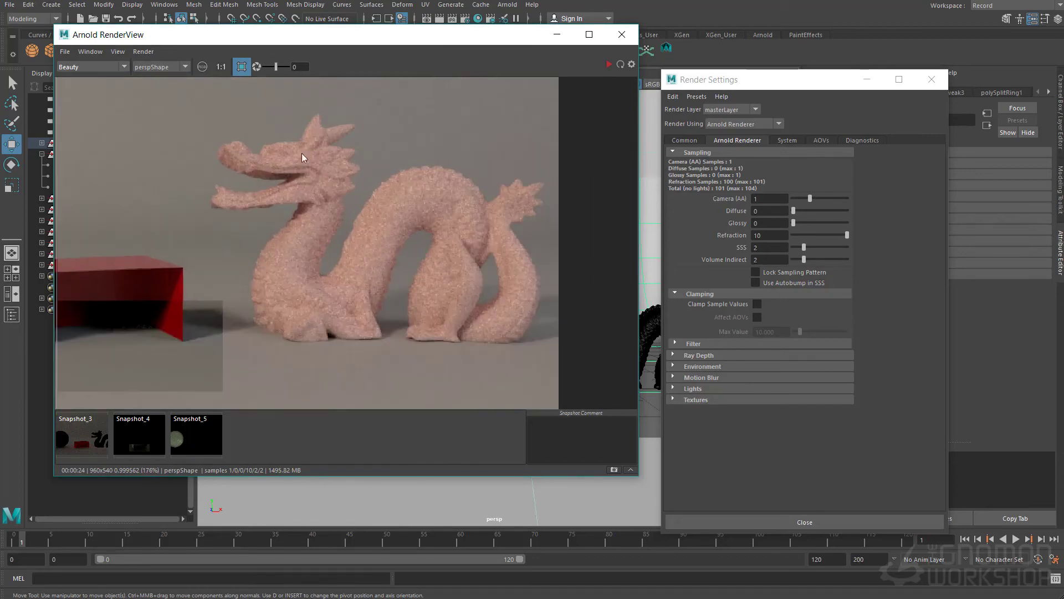
middle_drag(223, 235, 417, 242)
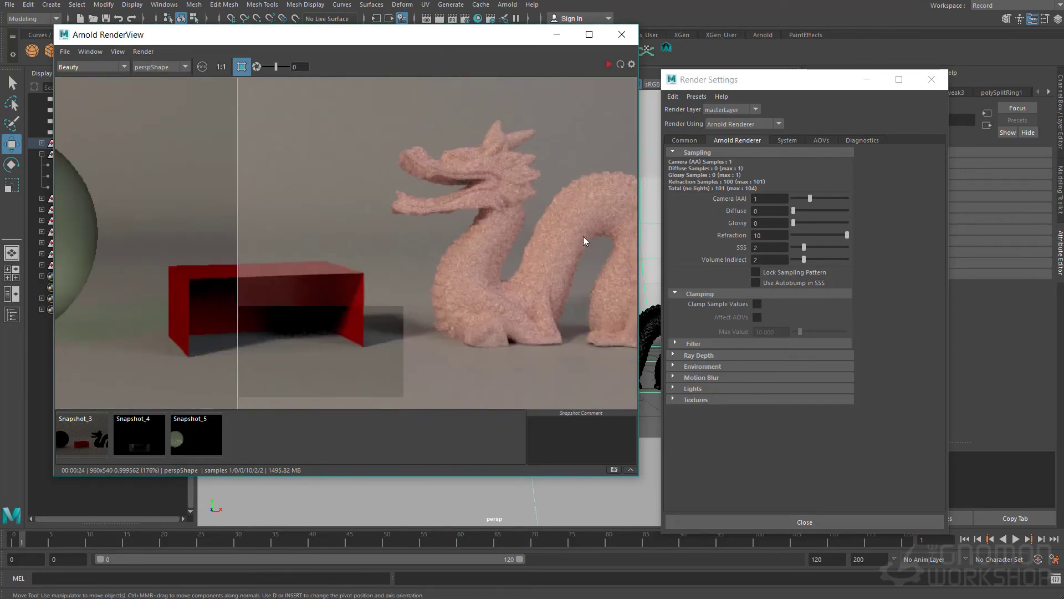
middle_drag(583, 236, 341, 229)
scroll(497, 219, down, 2)
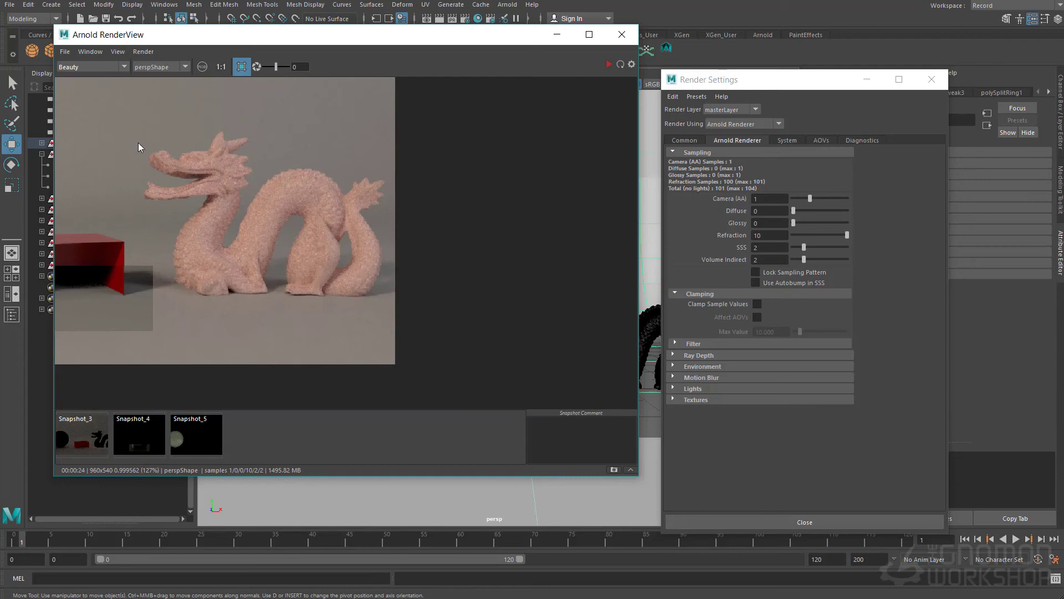
drag(132, 121, 433, 309)
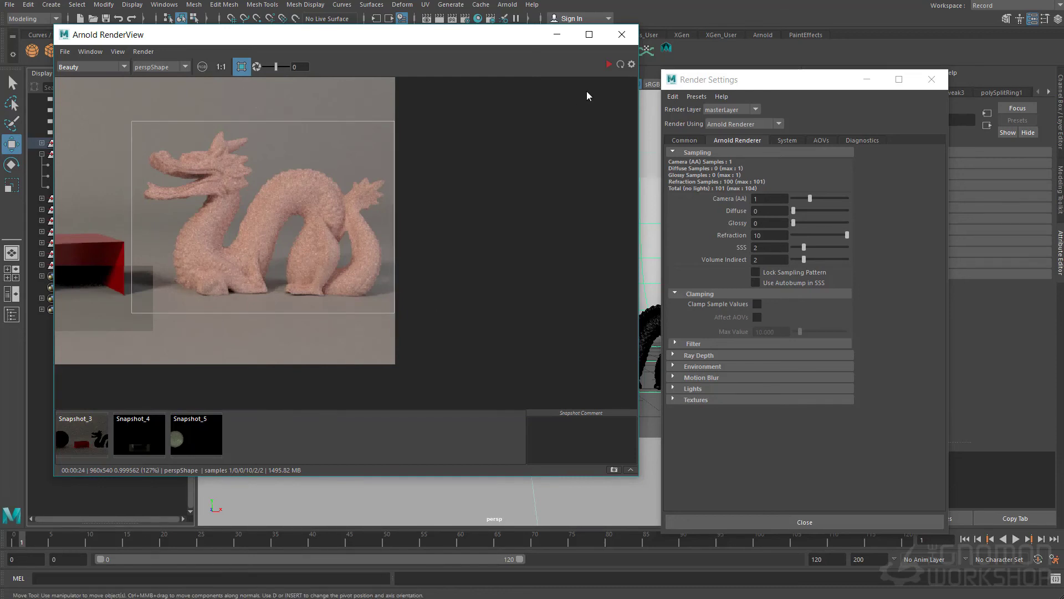
Set the Diffuse and Glossy samples to 1, restart the region render, and inspect the dragon closely.
double_click(777, 211)
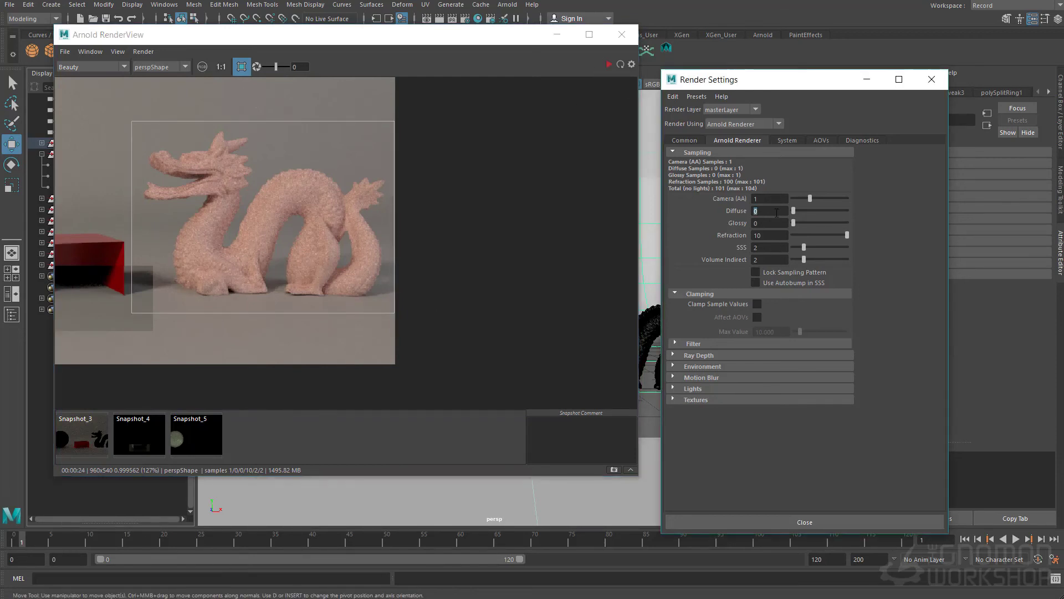
text(1)
key(Tab)
key(Tab)
click(608, 66)
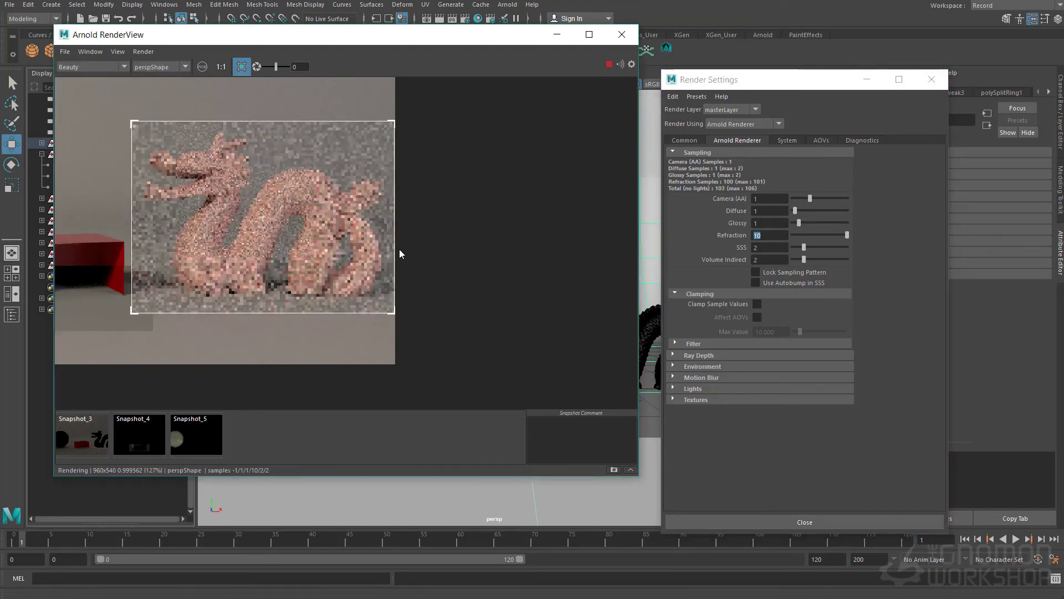
scroll(355, 200, up, 3)
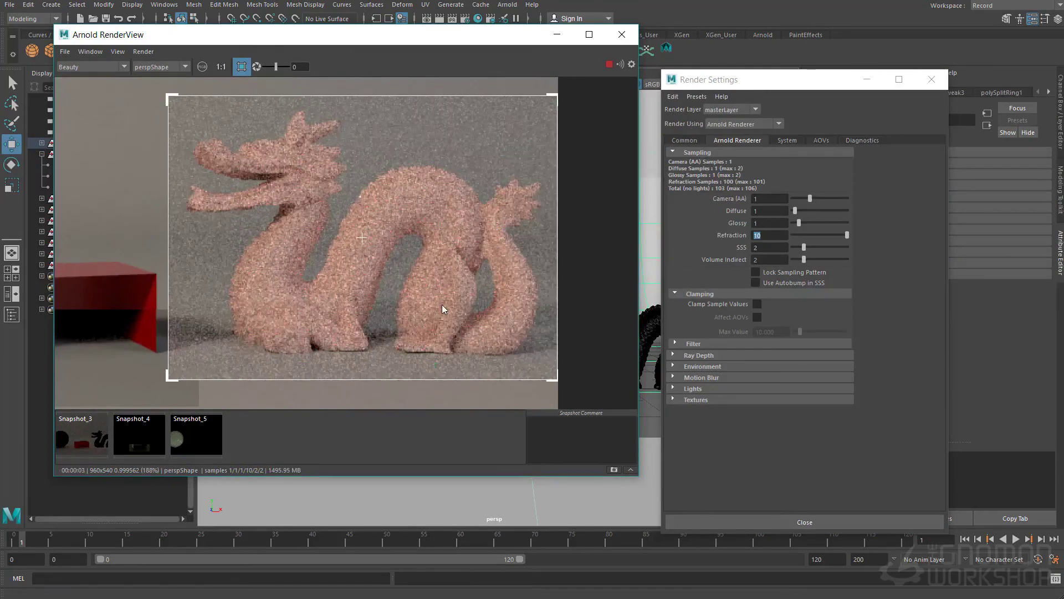
alt+right_drag(454, 302, 441, 258)
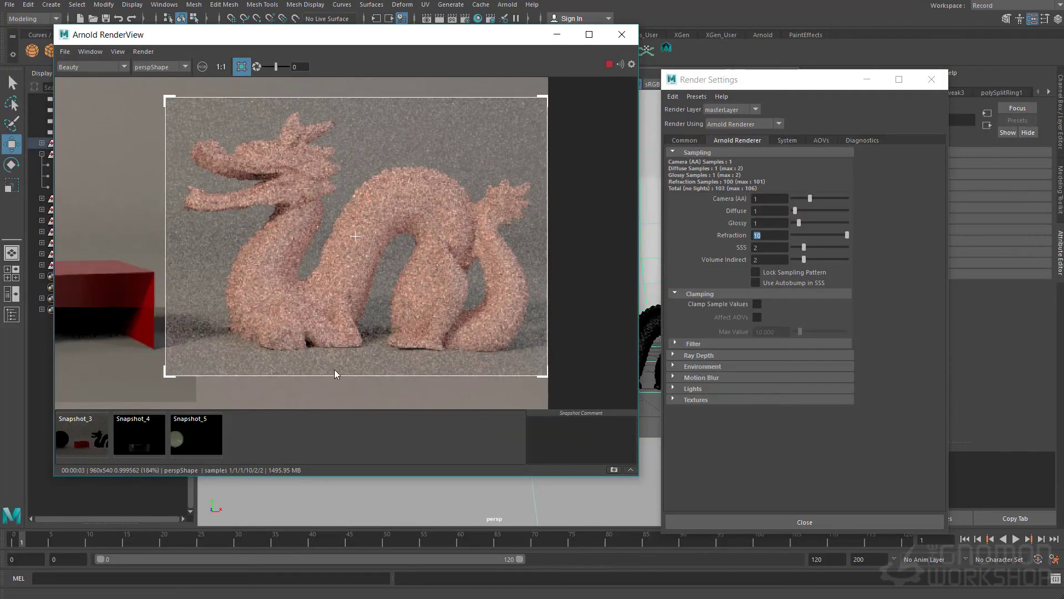
Display the sss AOV and examine the noise on the dragon up close.
click(89, 68)
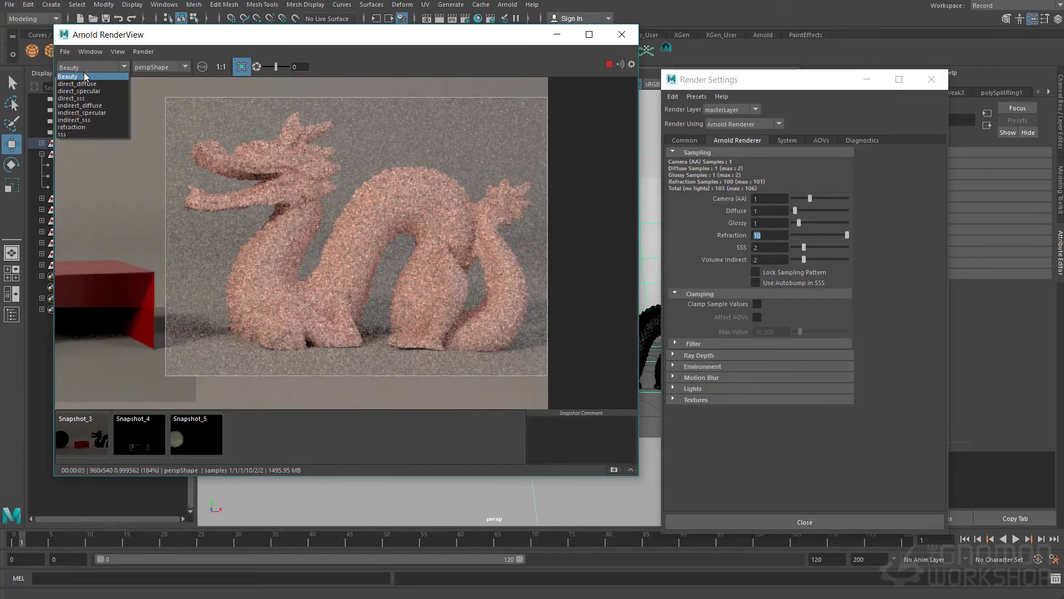
click(63, 134)
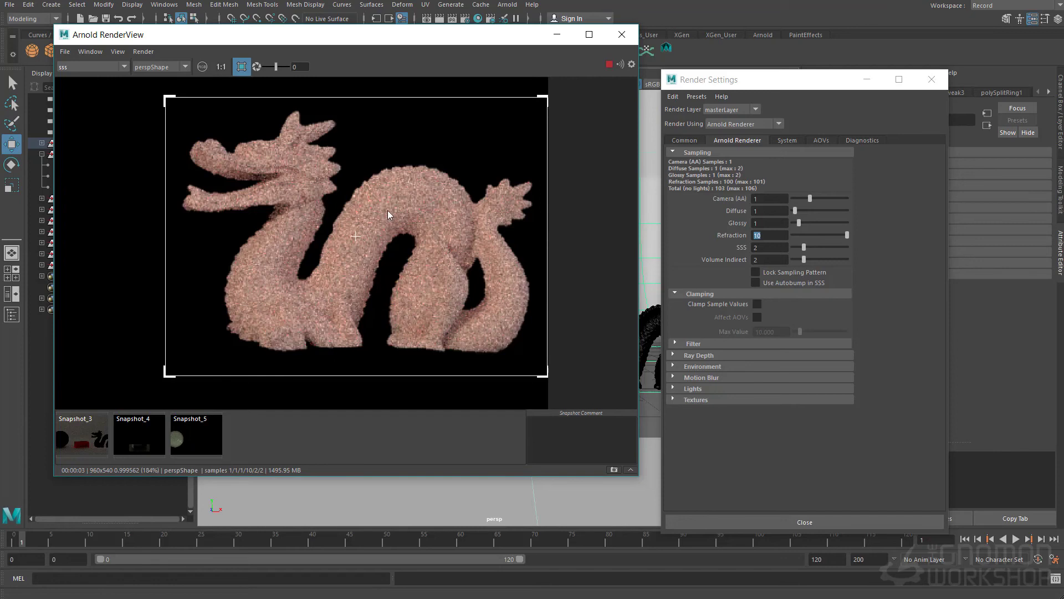
scroll(542, 319, up, 2)
middle_drag(521, 319, 436, 299)
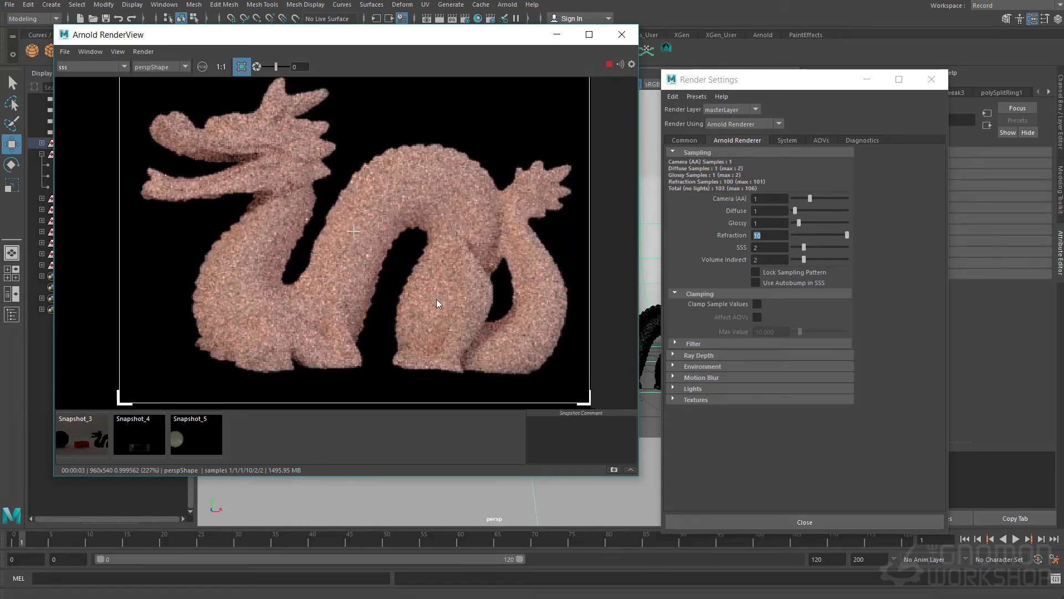
View the dragon's indirect_sss AOV and its direct_sss AOV to compare their noise.
click(91, 67)
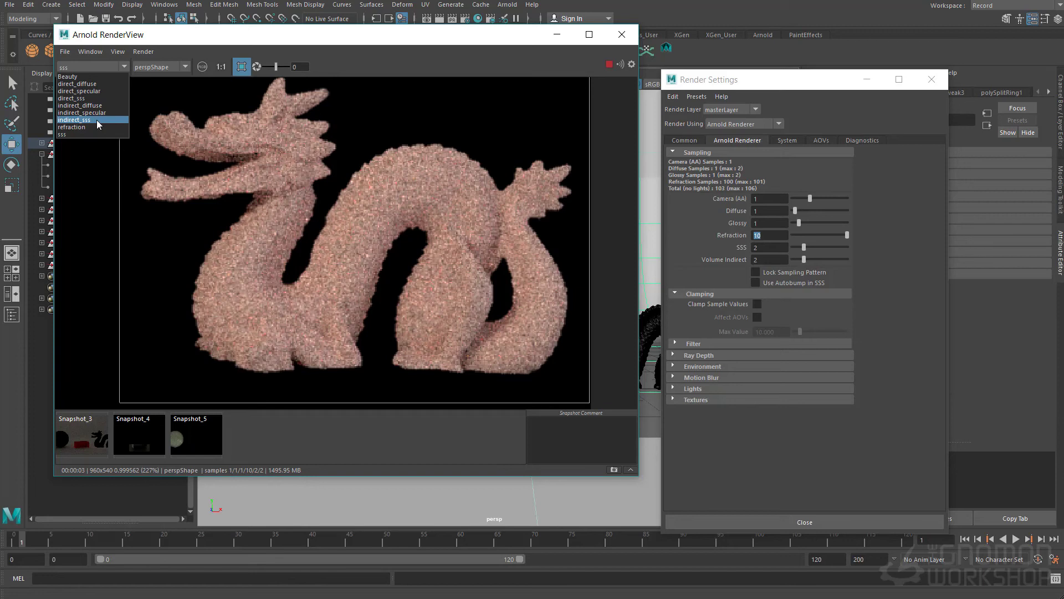
click(96, 119)
click(78, 69)
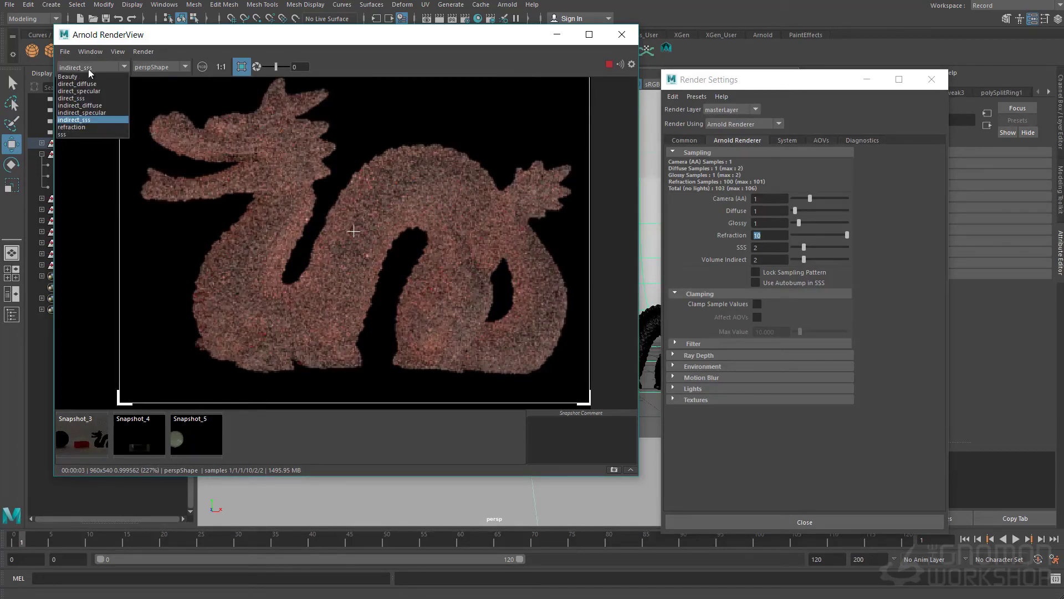
click(88, 98)
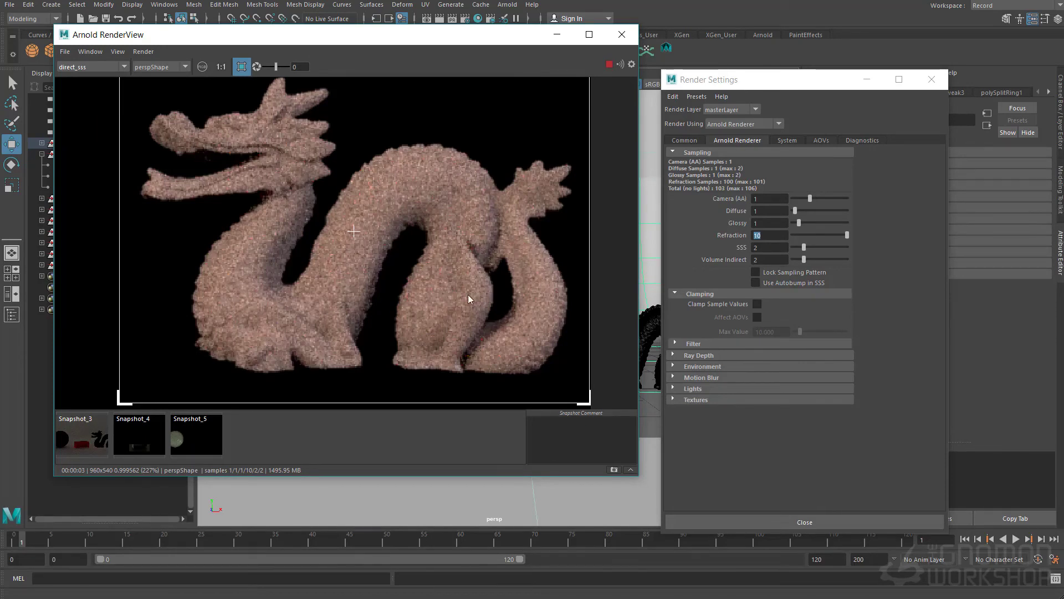
Display the sss AOV of the dragon and store it as a snapshot.
click(72, 68)
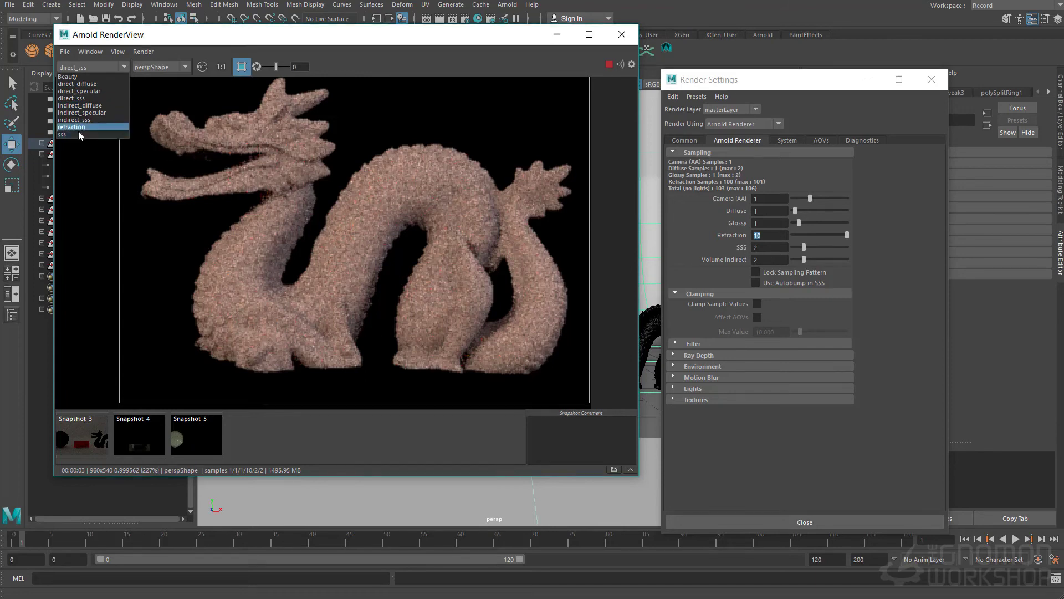
click(59, 134)
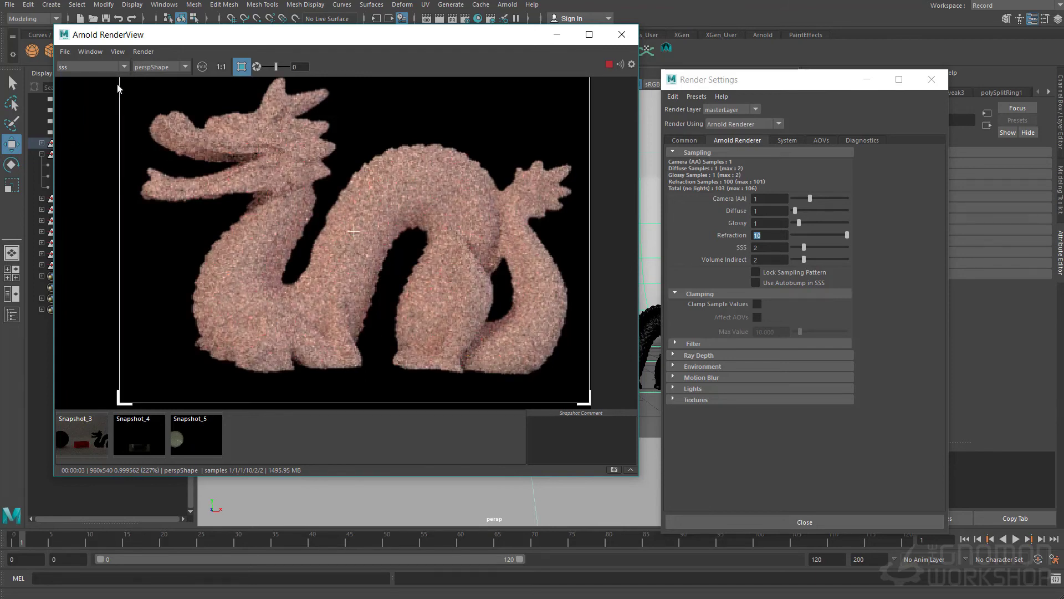
click(614, 470)
scroll(421, 261, down, 1)
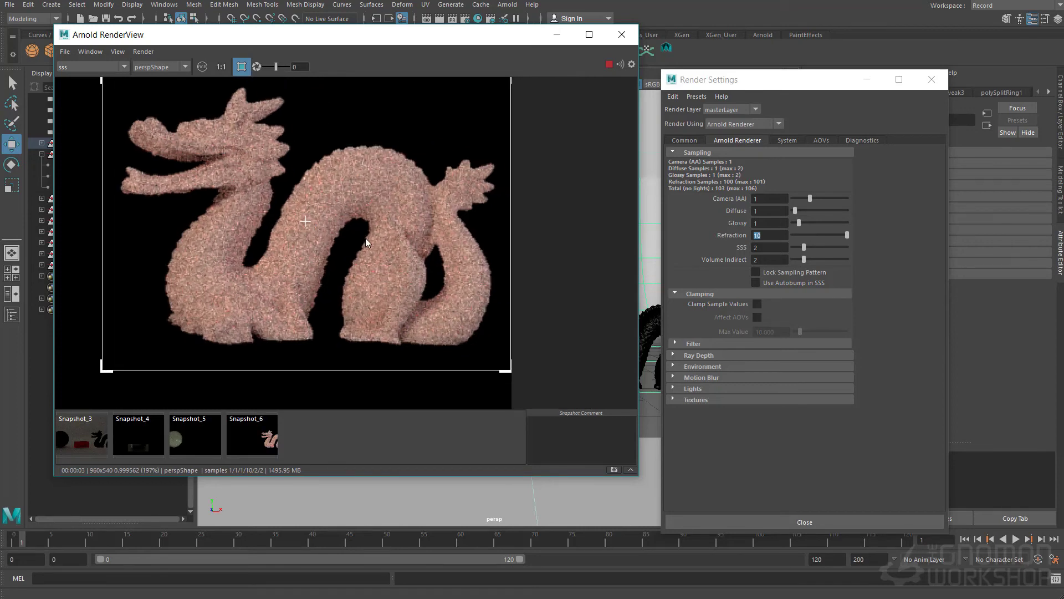
Set the SSS samples to 6 and let the dragon region re-render.
click(769, 247)
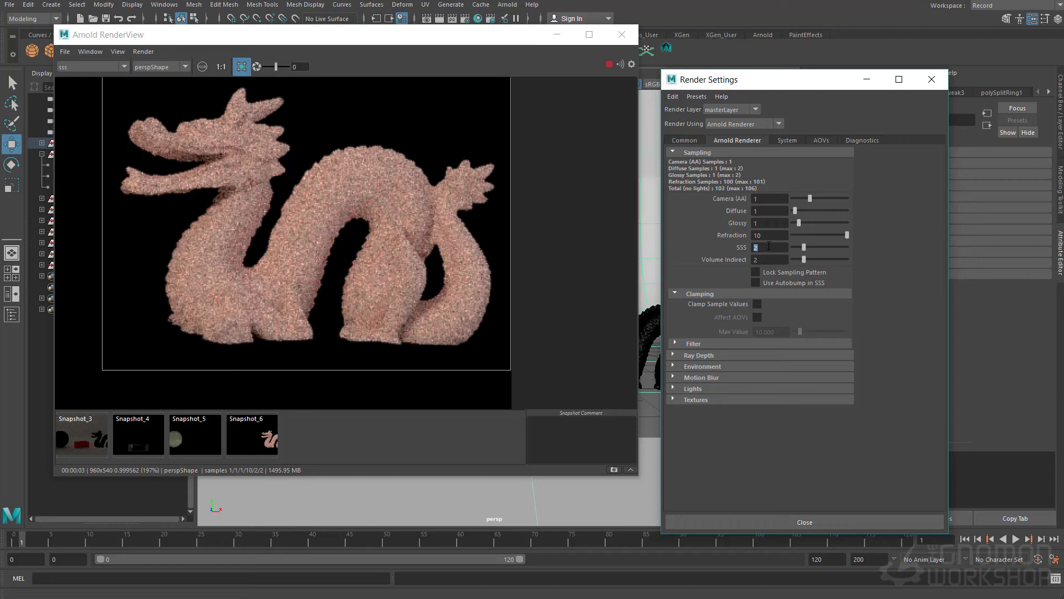
key(Tab)
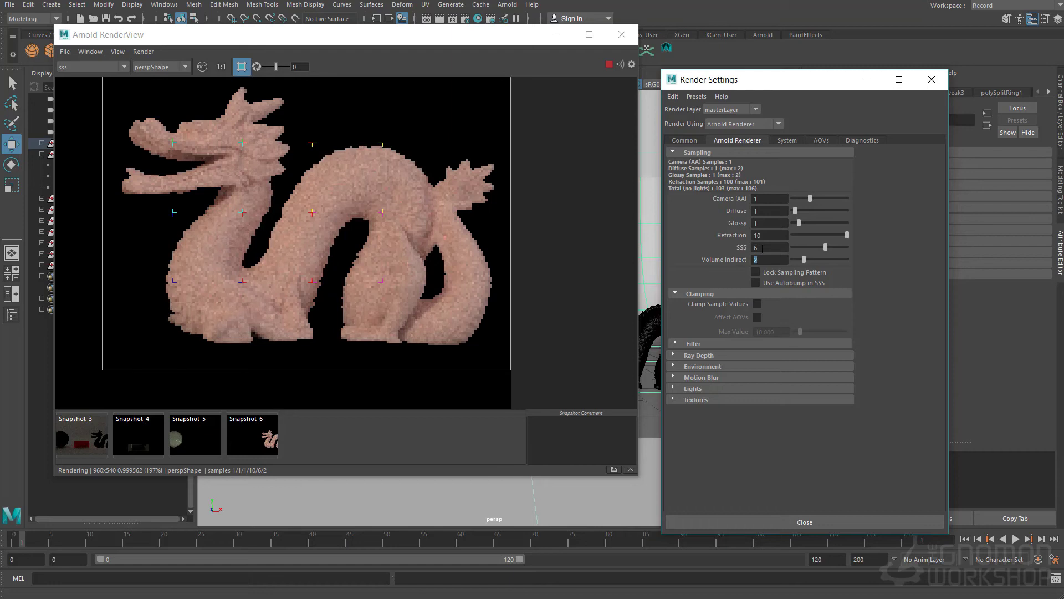
click(764, 198)
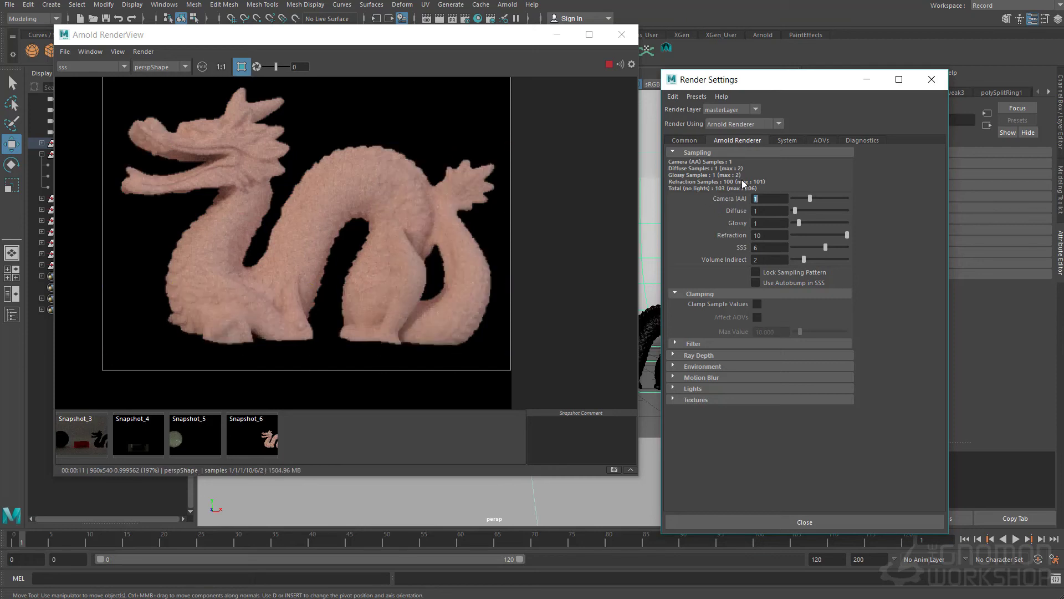
click(769, 244)
Compare the noise of the new sss render with Snapshot_6 by switching between them, and inspect the dragon's head closely.
scroll(350, 231, up, 3)
middle_drag(477, 286, 417, 265)
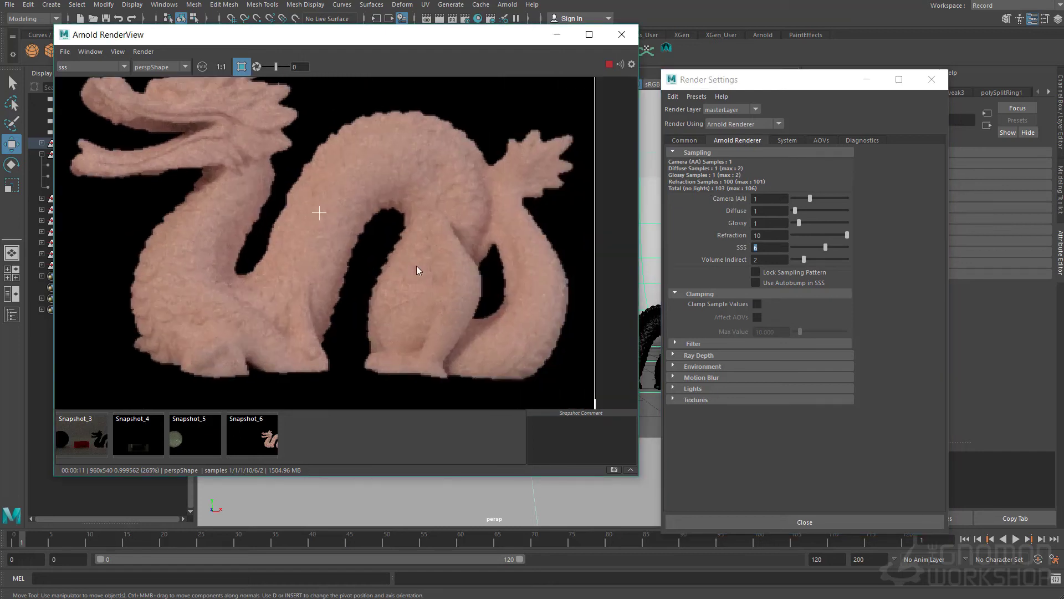
click(270, 431)
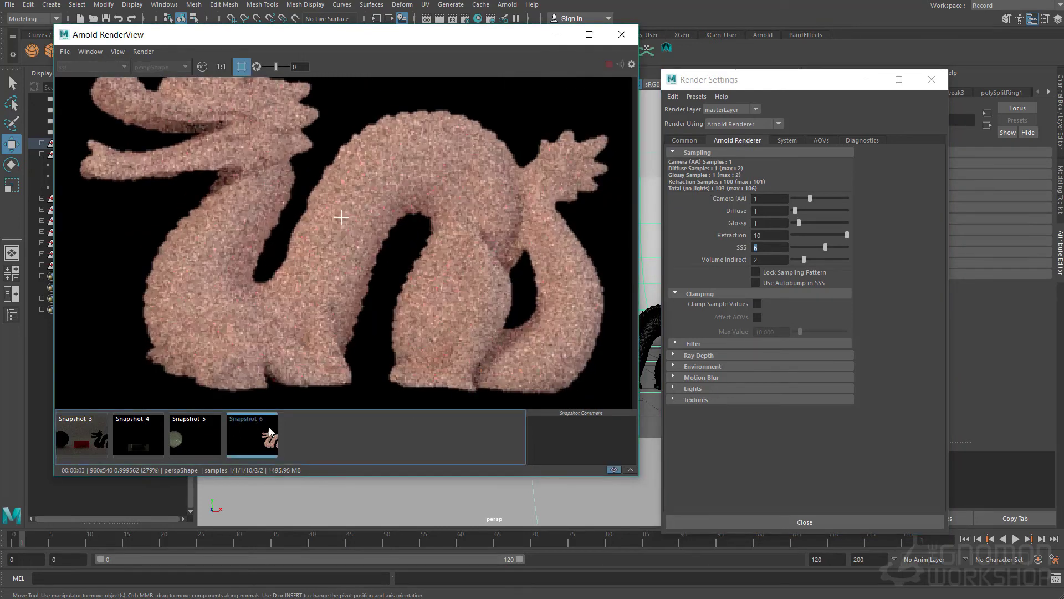
click(270, 431)
click(270, 431)
click(269, 432)
click(270, 432)
click(269, 431)
click(270, 431)
click(270, 431)
scroll(550, 251, up, 3)
middle_drag(558, 257, 350, 199)
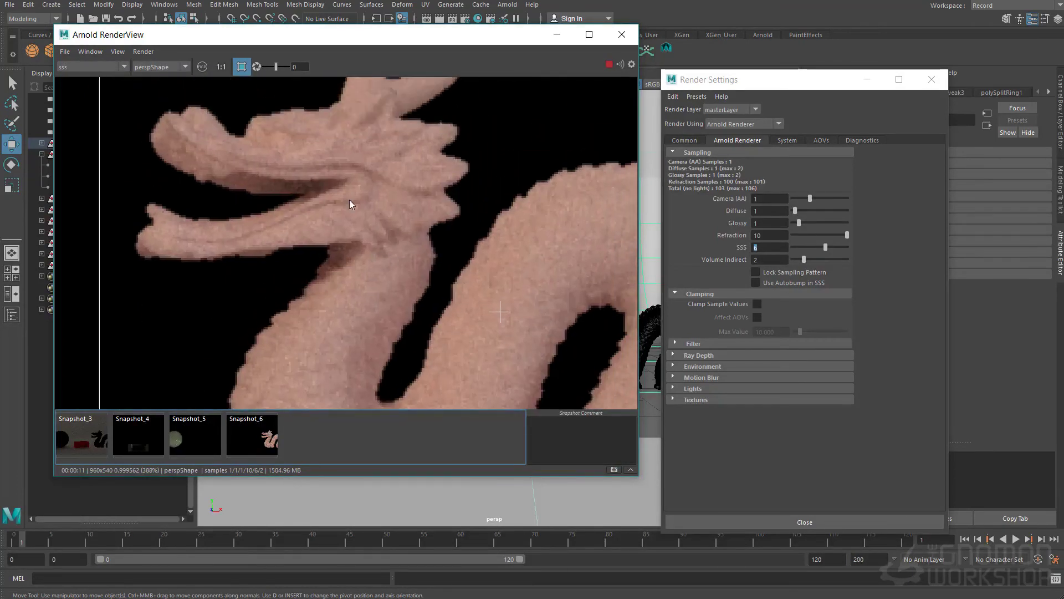
Store a snapshot of the current sss render and set the SSS samples to 10.
click(614, 470)
click(764, 248)
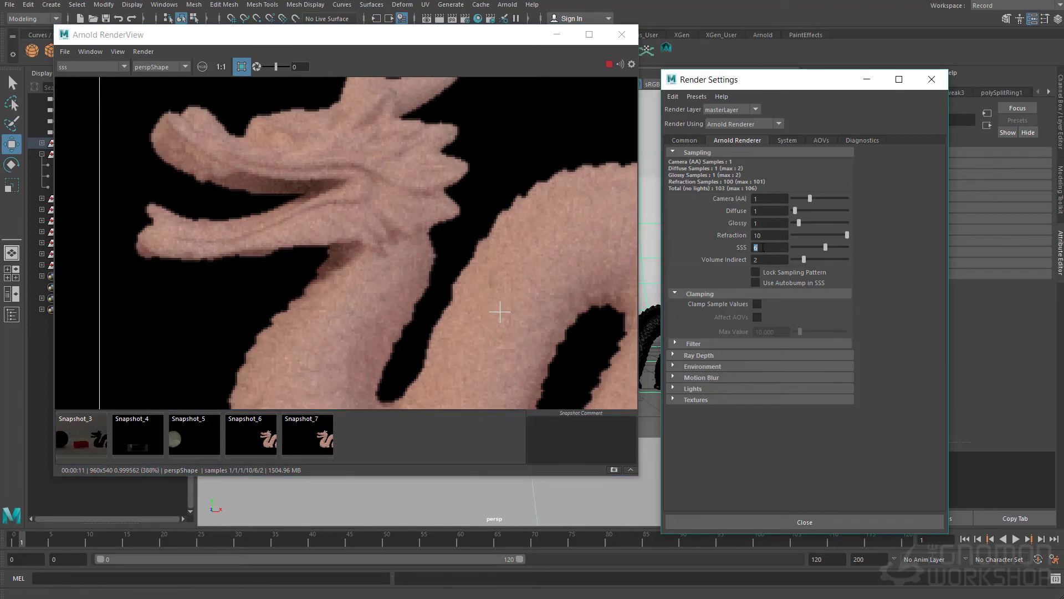
text(10)
key(Return)
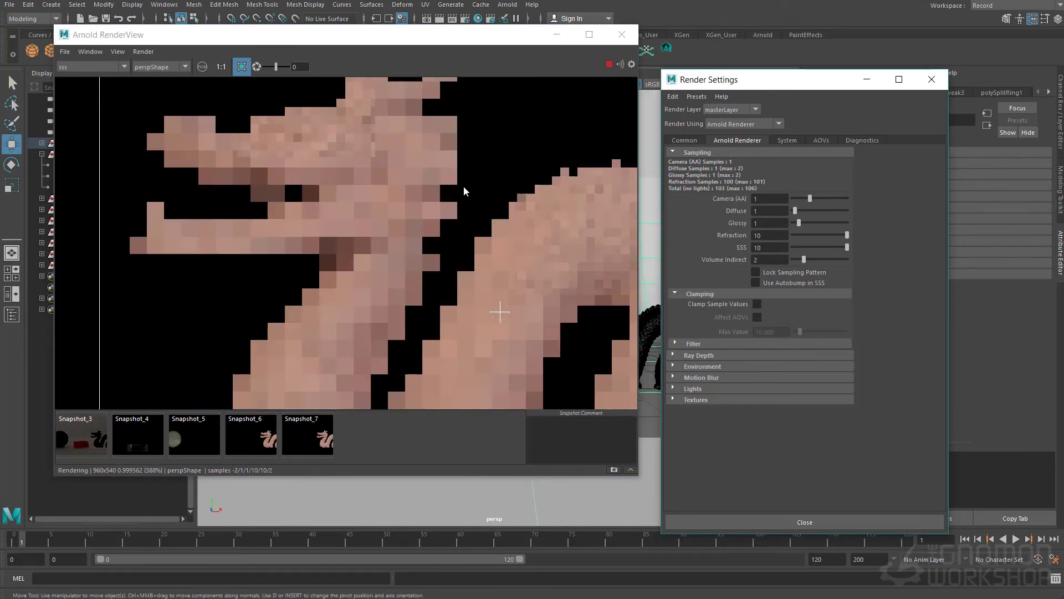
Examine the dragon's head and body as the sss region re-renders, with a brief check against Snapshot_6.
scroll(264, 210, down, 3)
scroll(436, 264, up, 3)
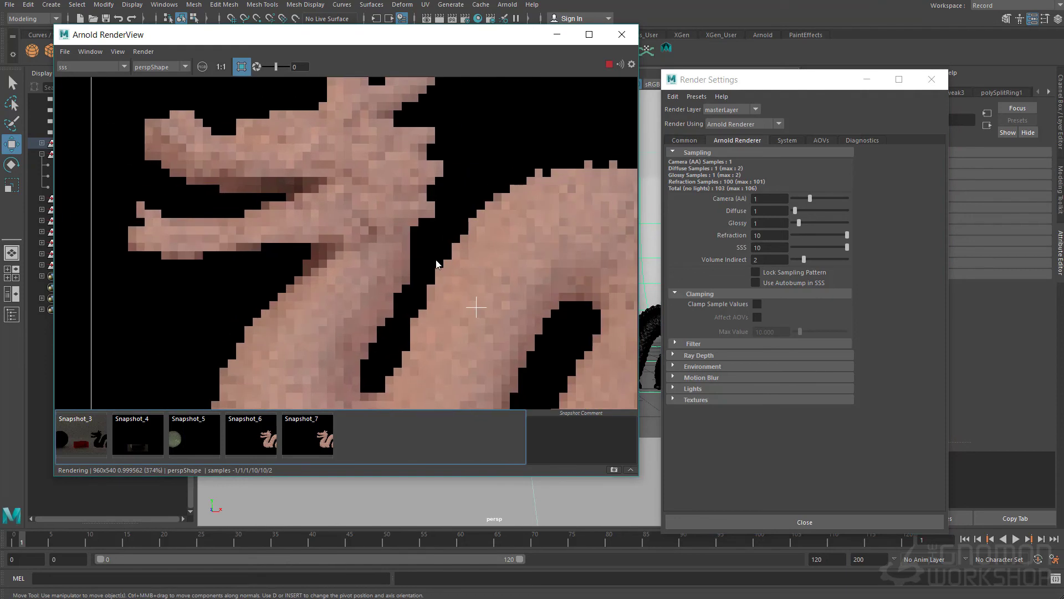
click(264, 444)
click(264, 443)
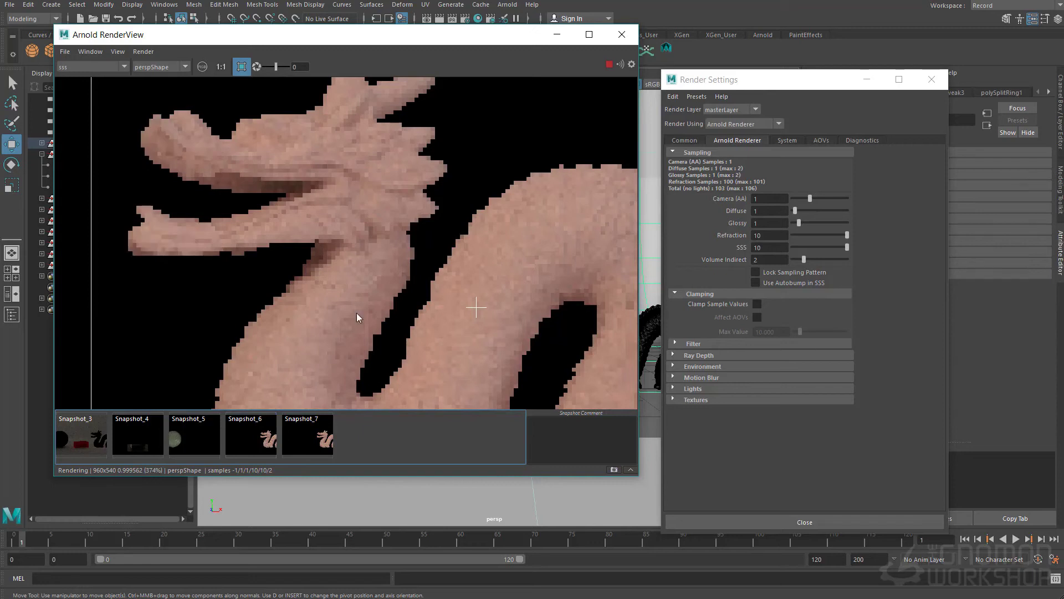
scroll(244, 234, down, 4)
middle_drag(238, 238, 303, 228)
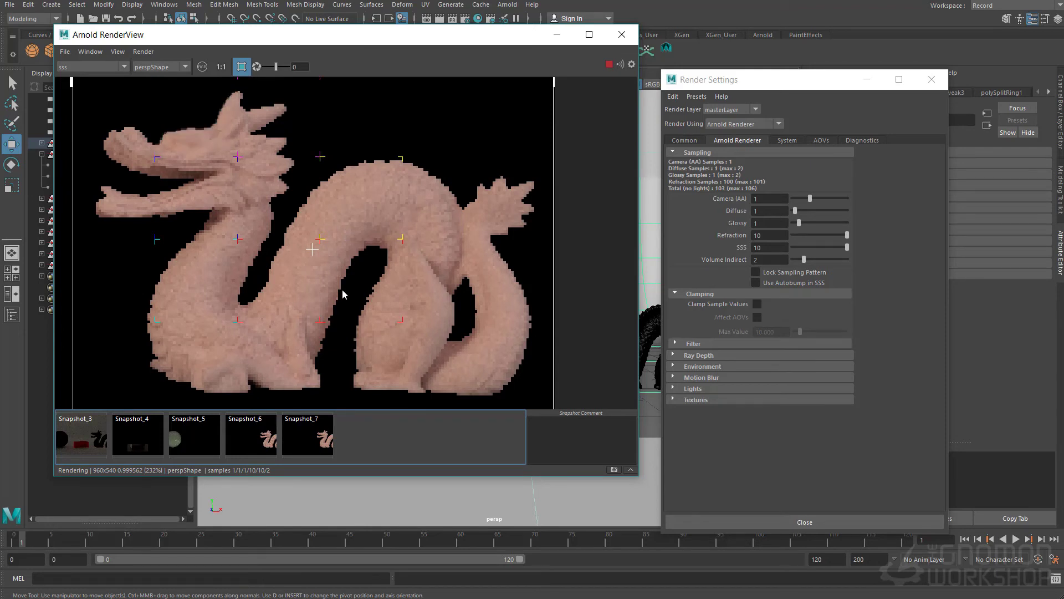
middle_drag(238, 271, 261, 277)
scroll(319, 233, up, 1)
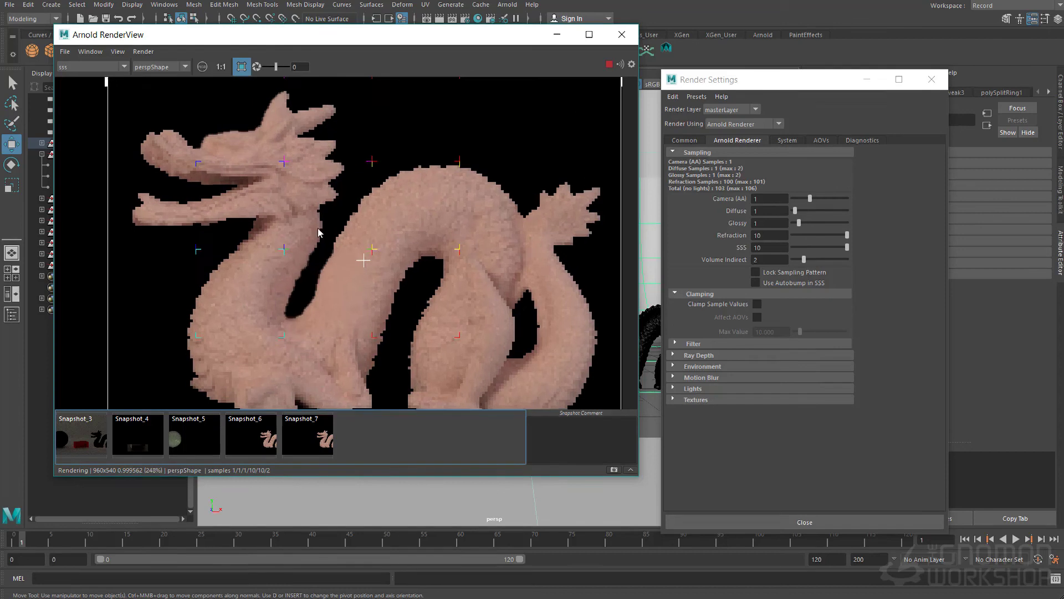
scroll(319, 233, up, 6)
middle_drag(351, 204, 405, 257)
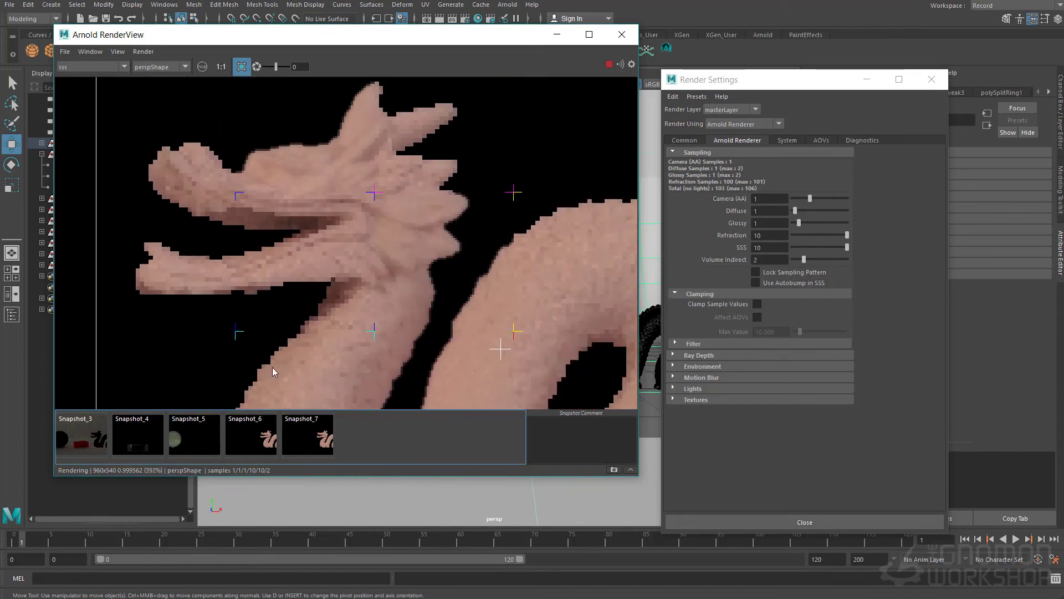
scroll(444, 245, up, 2)
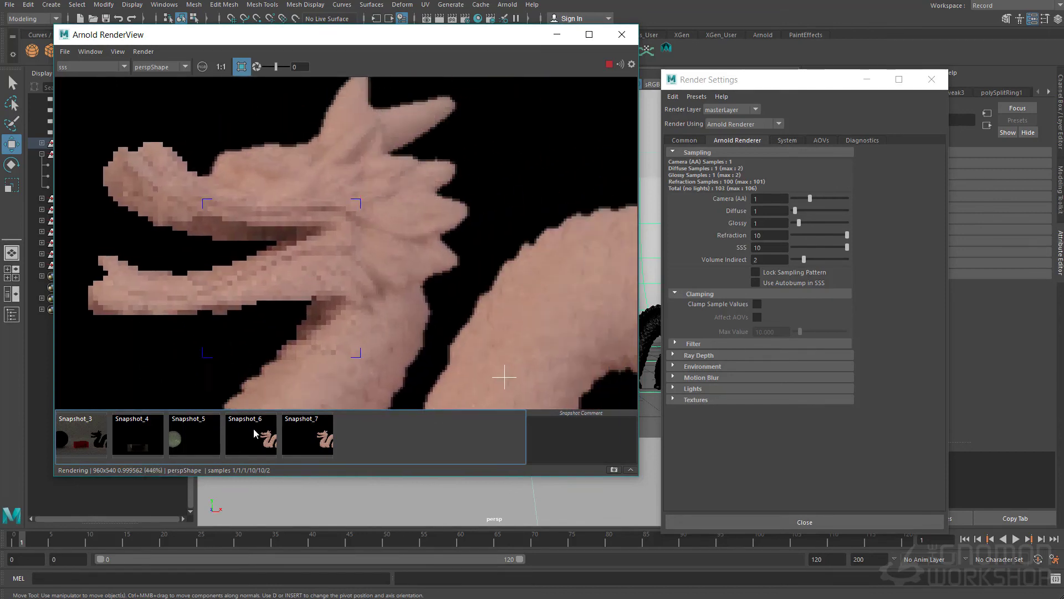
Compare the dragon's head up close between Snapshot_6 and the live sss render by switching repeatedly.
click(254, 428)
click(254, 428)
click(254, 428)
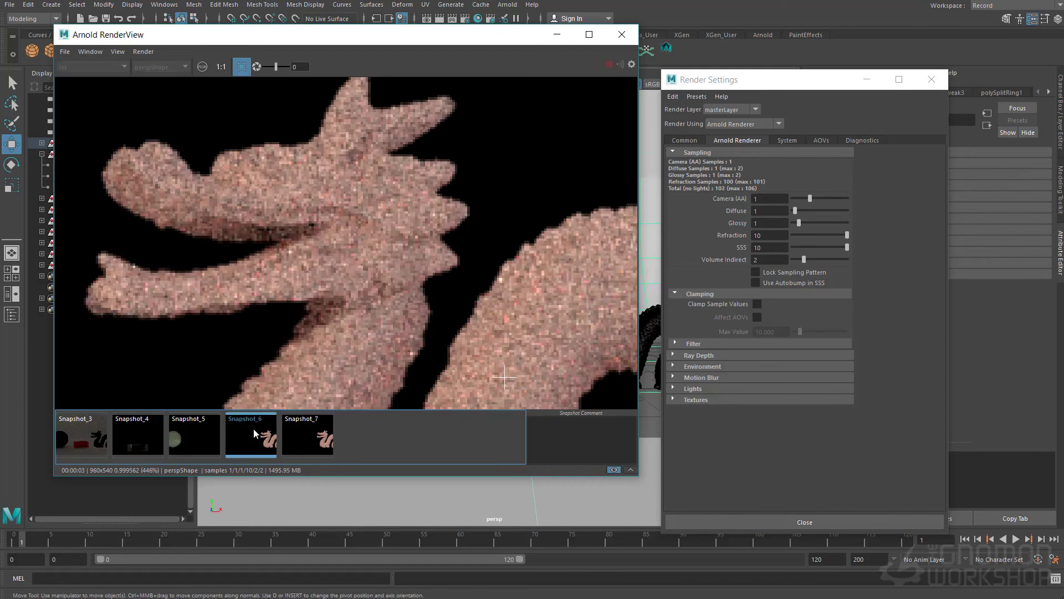
click(254, 428)
click(254, 428)
click(254, 428)
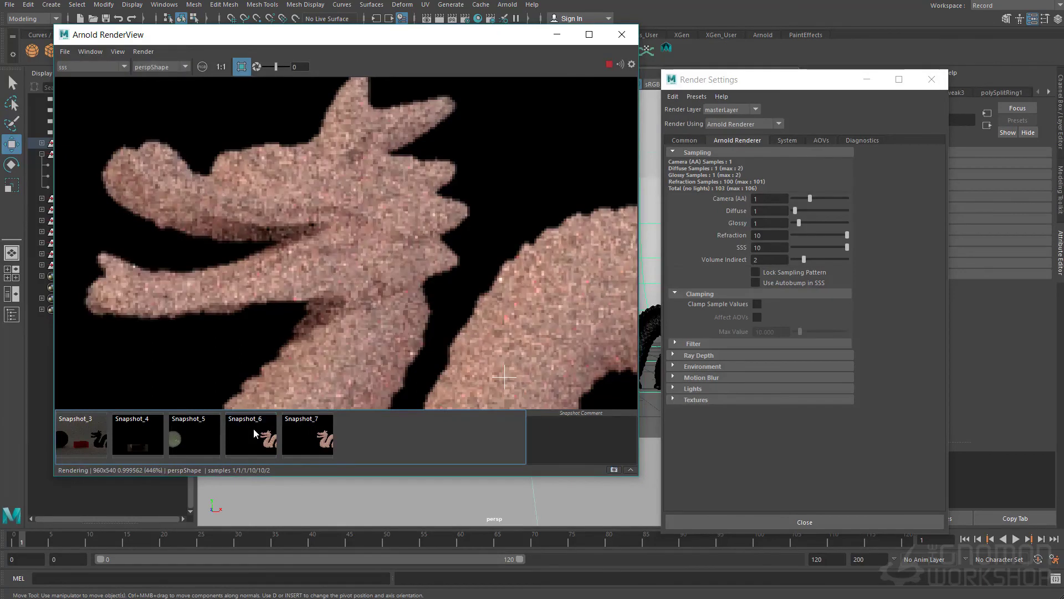
click(254, 428)
click(254, 428)
click(254, 428)
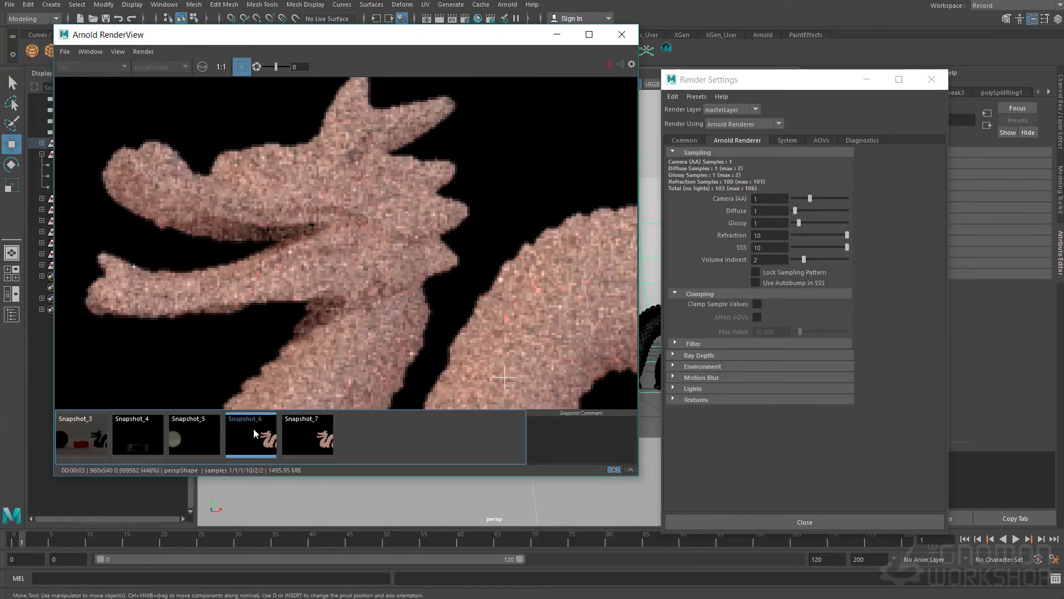
click(254, 428)
Examine the remaining sss noise on the dragon's curved back and tail, and review the whole dragon.
scroll(510, 300, down, 2)
middle_drag(361, 264, 284, 217)
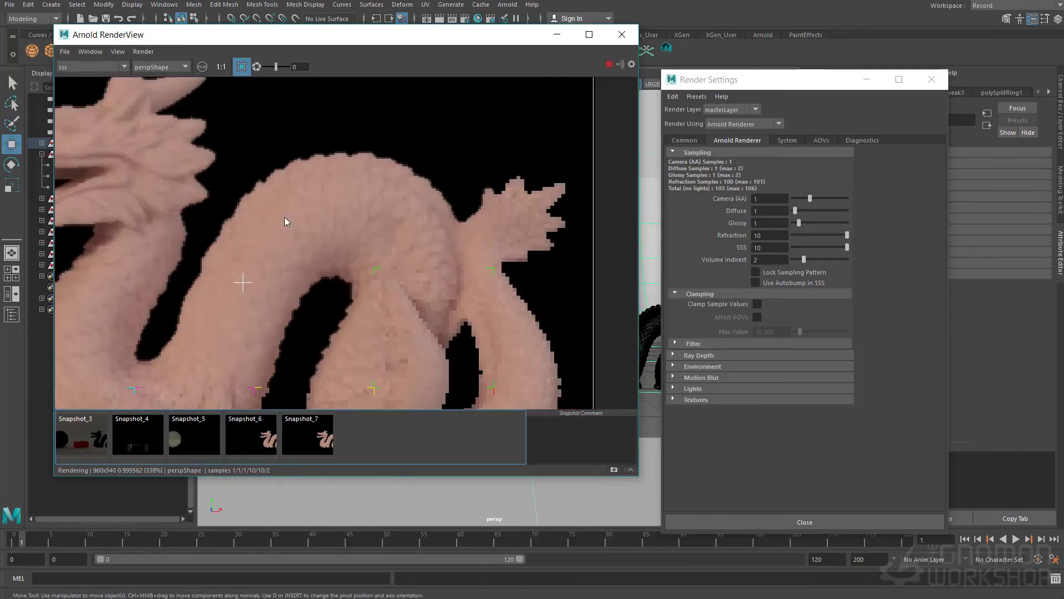
scroll(474, 257, up, 2)
mouse_move(412, 242)
middle_down()
mouse_move(281, 177)
mouse_move(427, 235)
middle_up()
scroll(514, 245, up, 2)
middle_drag(494, 251, 308, 267)
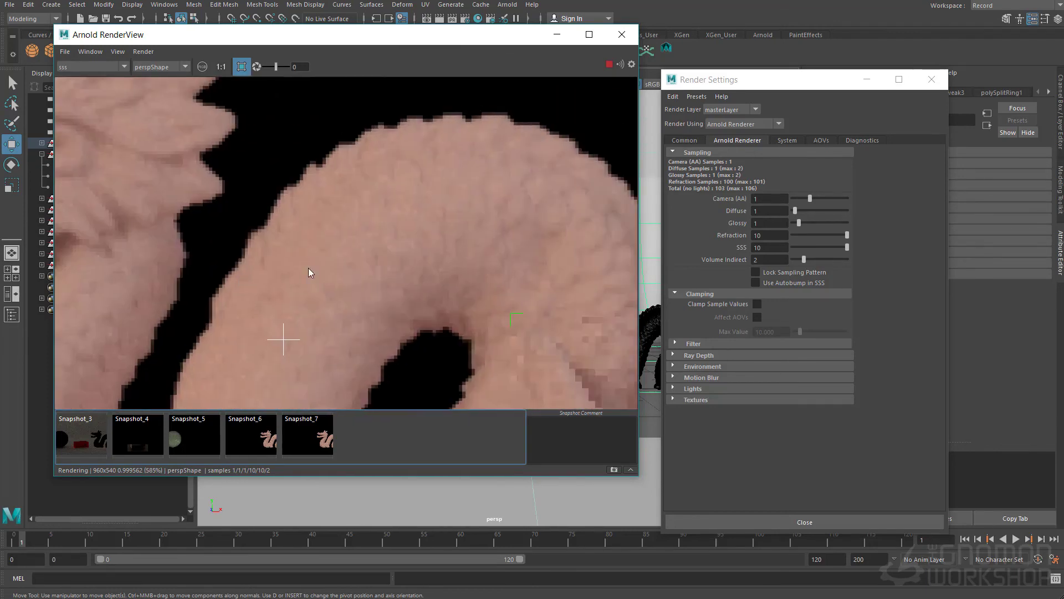
scroll(308, 268, down, 3)
middle_drag(388, 231, 529, 244)
scroll(554, 257, down, 2)
scroll(361, 242, down, 1)
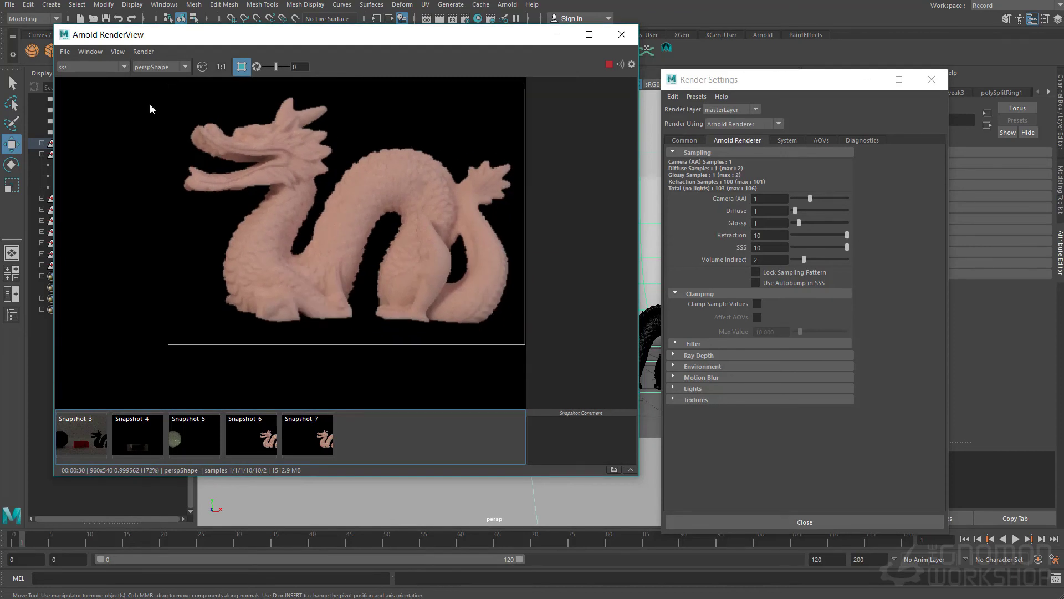
click(90, 67)
click(89, 68)
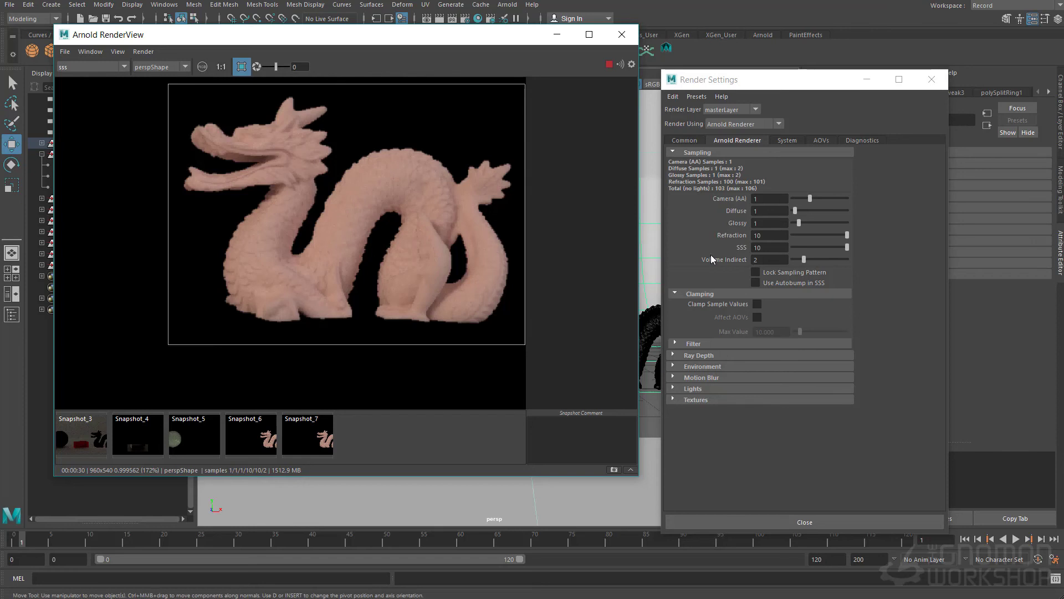
click(728, 268)
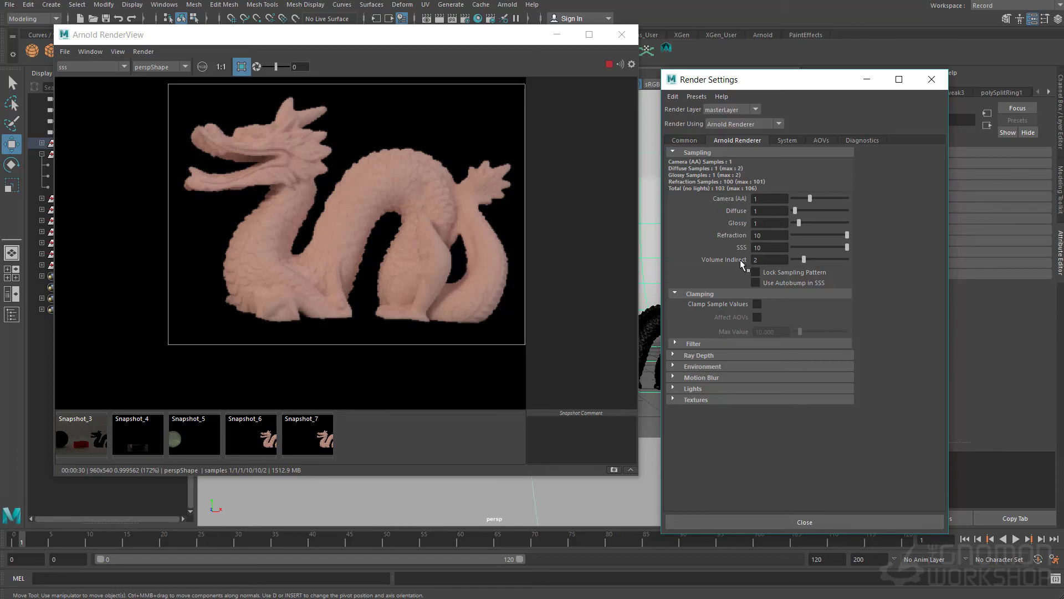
Stop the live region render and set the Refraction and SSS samples to 1.
click(608, 64)
click(608, 64)
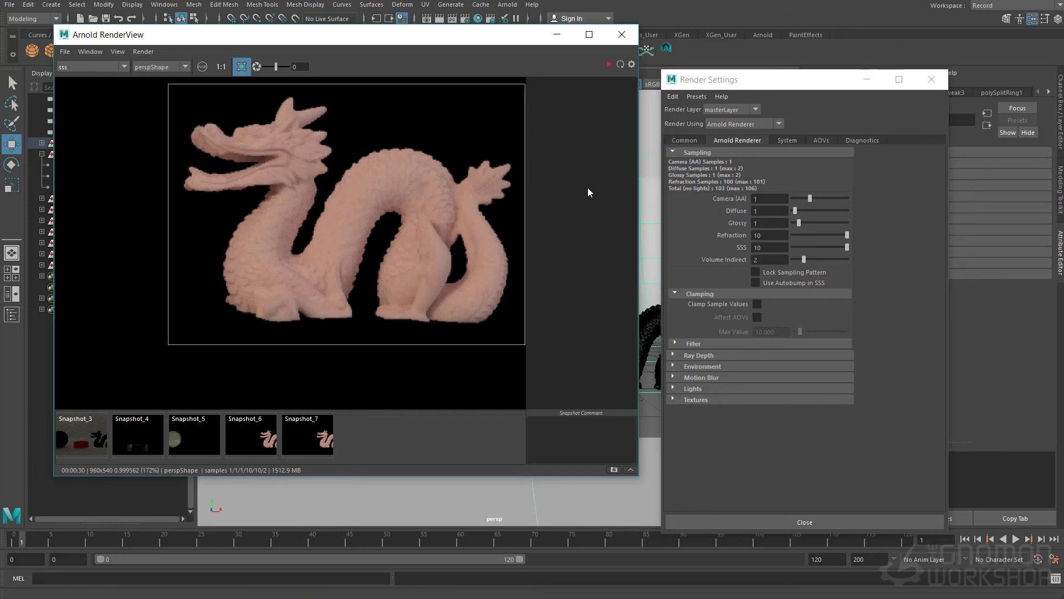
click(764, 239)
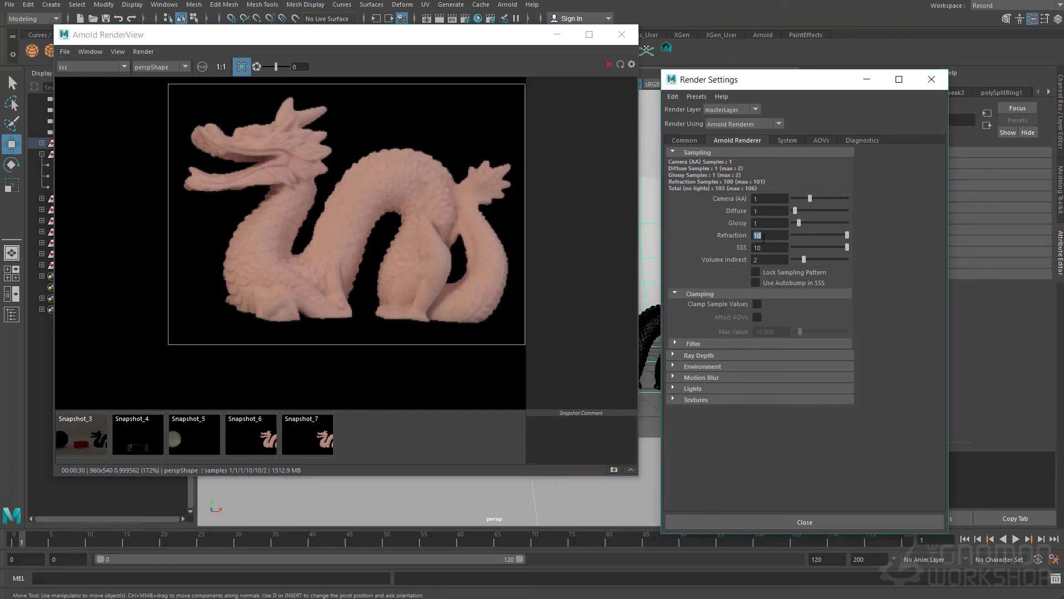
key(BackSpace)
key(Tab)
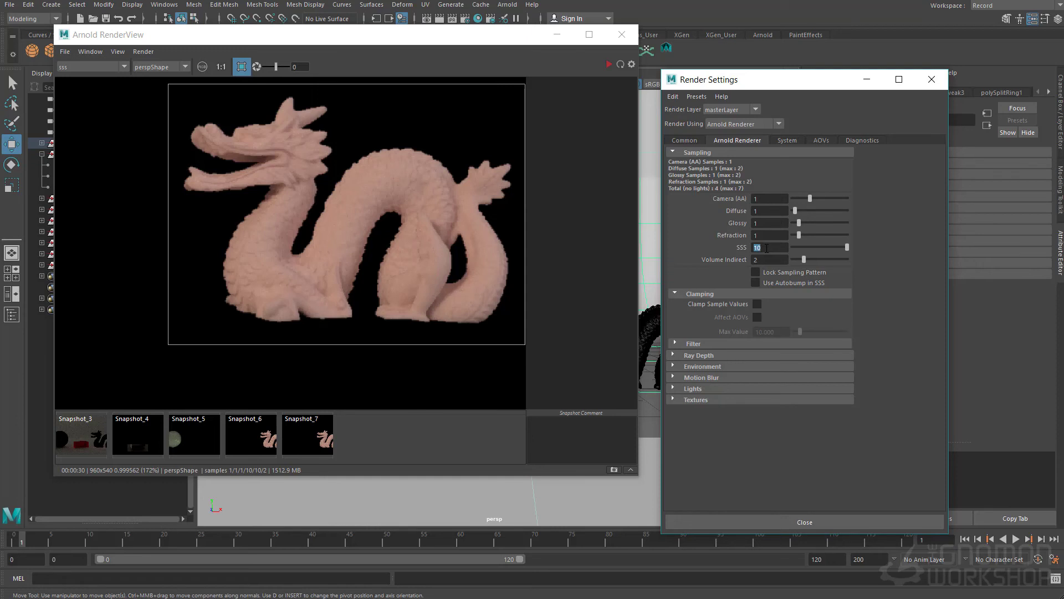
text(1)
key(Tab)
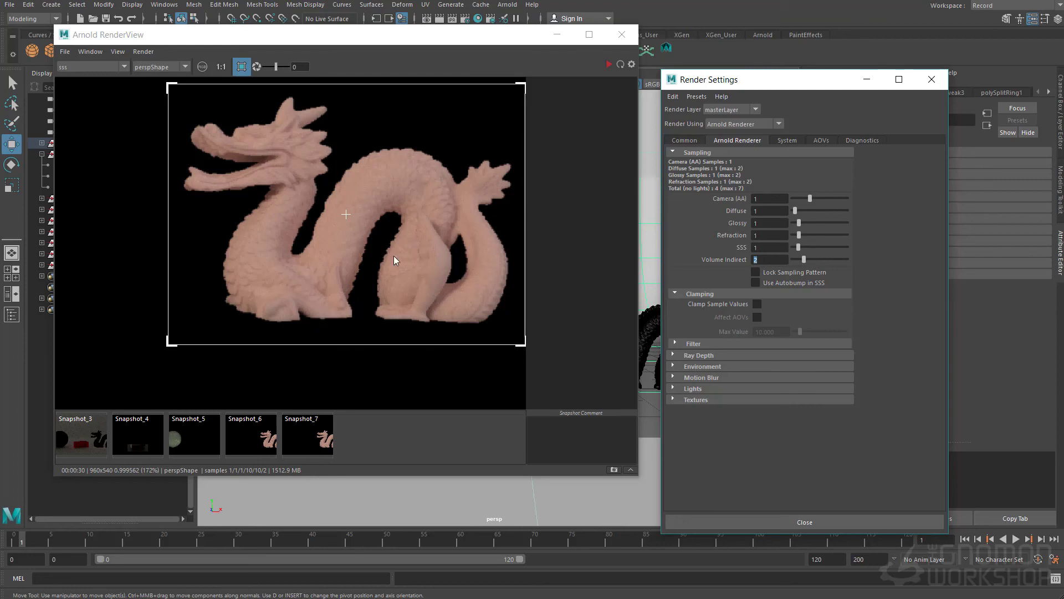
Switch to the Notepad notes to review the recorded diffuse, glossy and refraction sample counts, and return to the Render Settings.
key(alt+Tab)
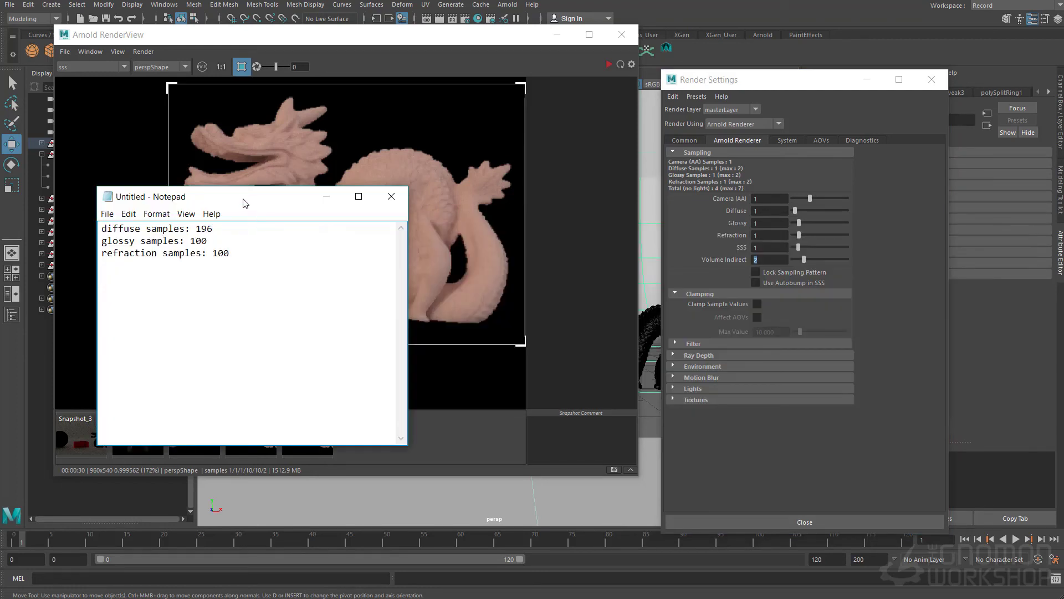
drag(242, 198, 401, 152)
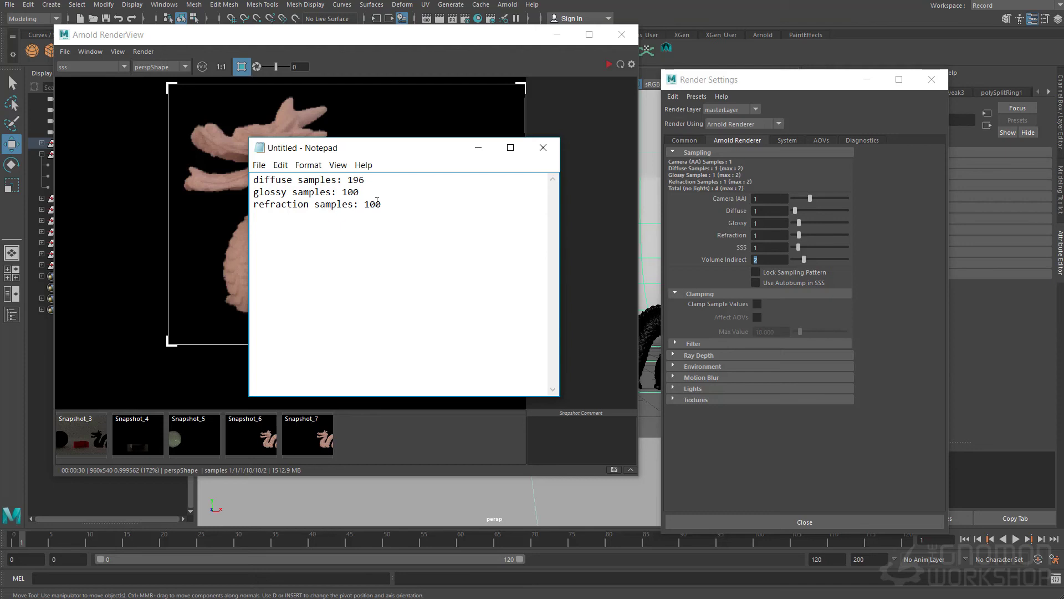
click(818, 100)
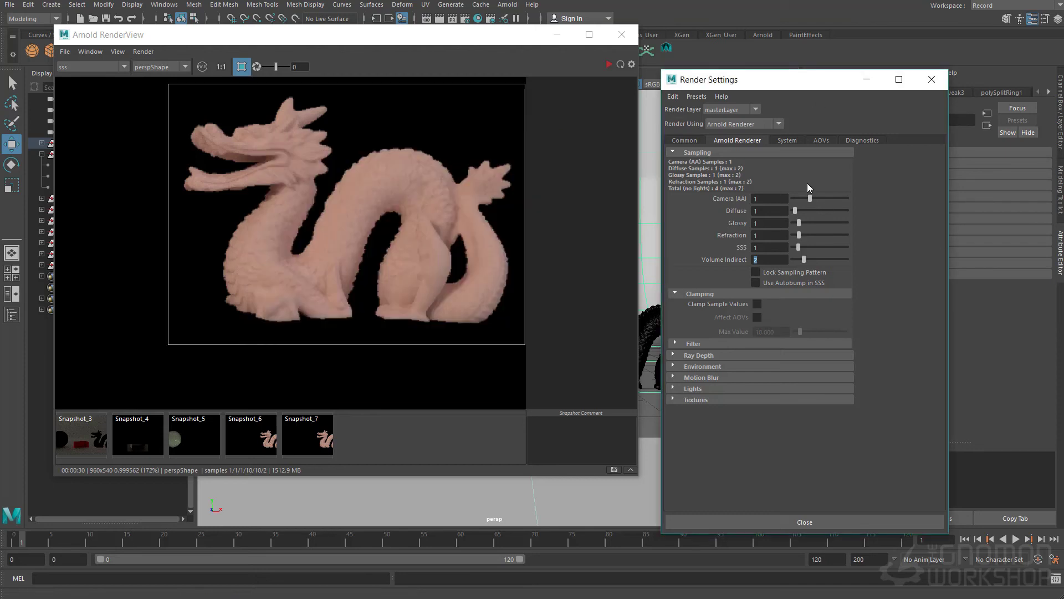
Set the Camera (AA) samples to 5.
double_click(776, 199)
text(5)
key(Tab)
double_click(766, 198)
key(Return)
Adjust the Diffuse samples against the noted sample count, trying 2 and settling on 3.
drag(795, 214, 800, 212)
double_click(766, 210)
text(2)
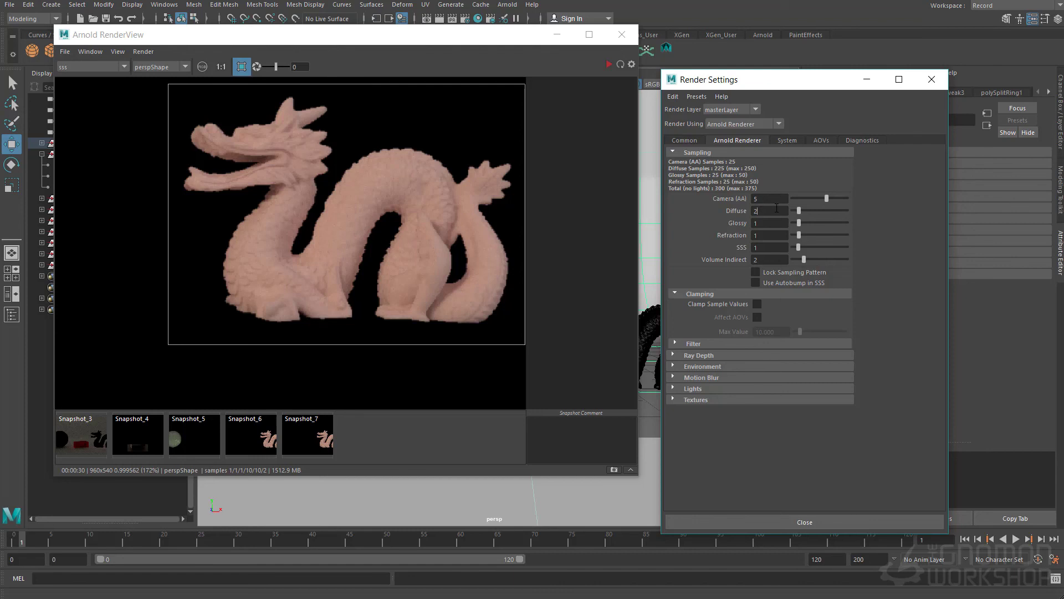
key(Tab)
double_click(771, 211)
text(3)
key(Tab)
Set the Glossy and Refraction samples to 2.
key(Tab)
text(2)
key(Tab)
double_click(767, 199)
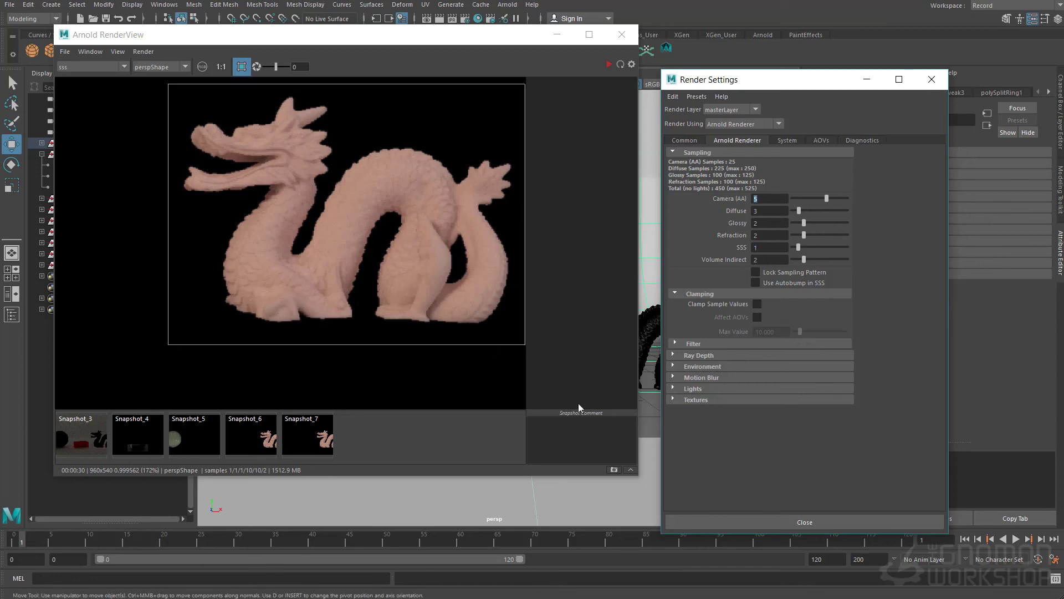
scroll(268, 251, down, 2)
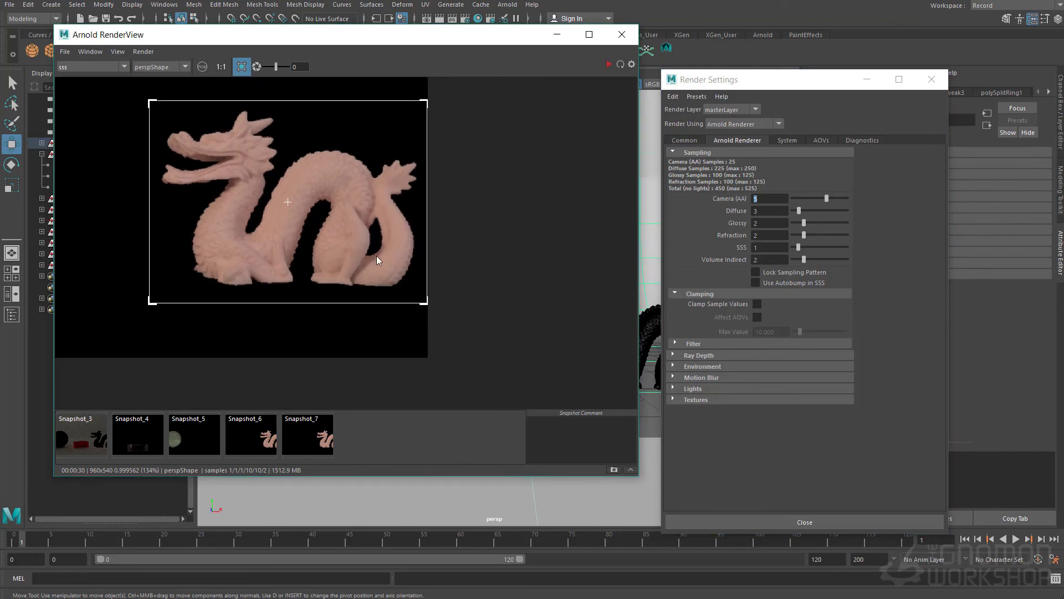
Switch the RenderView from the sss AOV to the Beauty pass with the whole image framed.
middle_drag(155, 253, 451, 227)
scroll(386, 248, down, 1)
scroll(384, 221, down, 2)
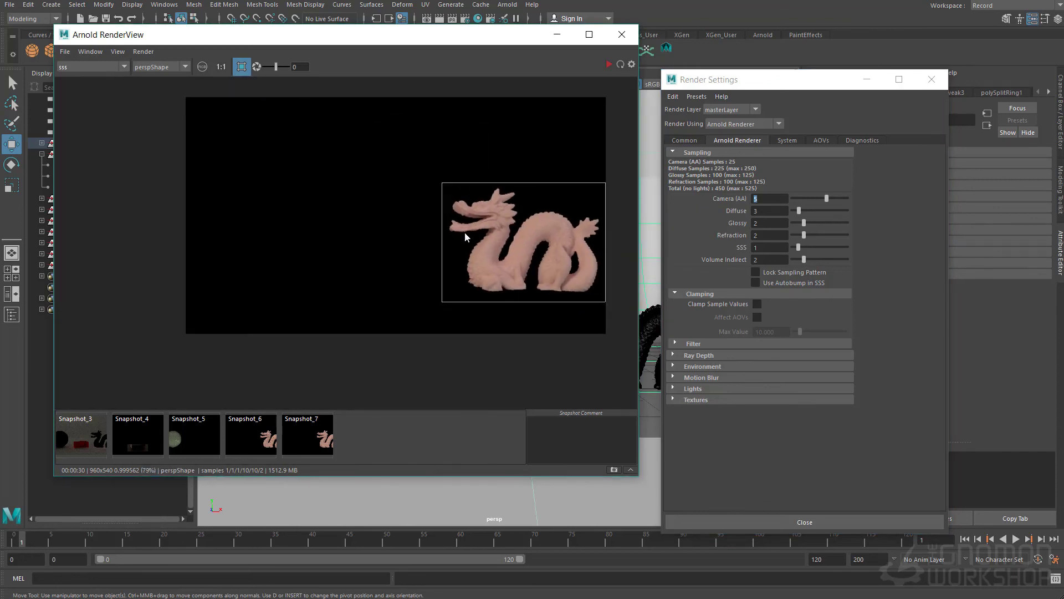
click(86, 68)
click(70, 74)
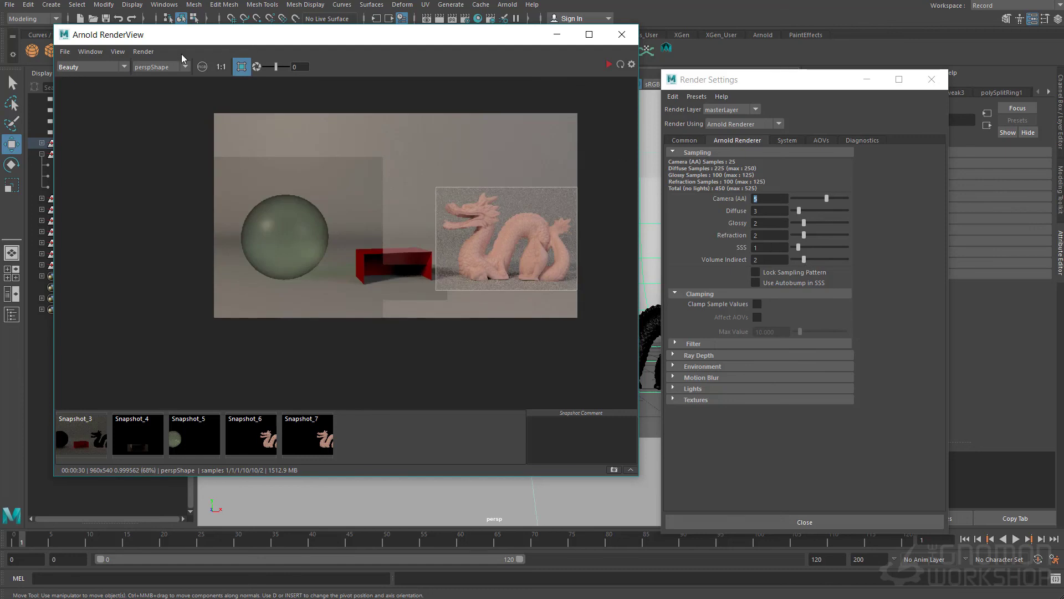
Refresh the beauty render in the Arnold RenderView.
click(144, 51)
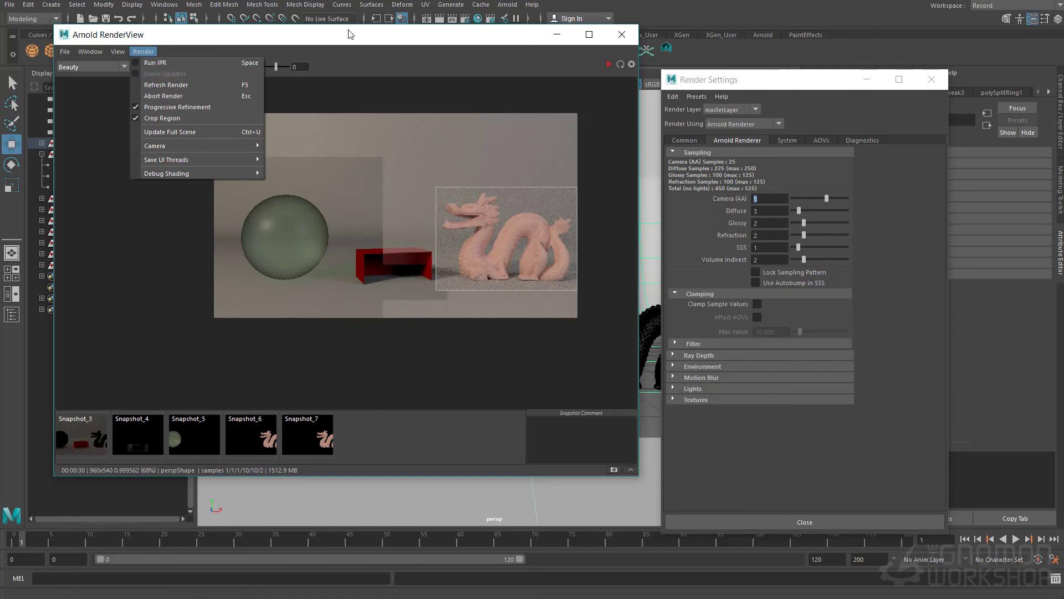
click(146, 52)
click(146, 51)
click(164, 84)
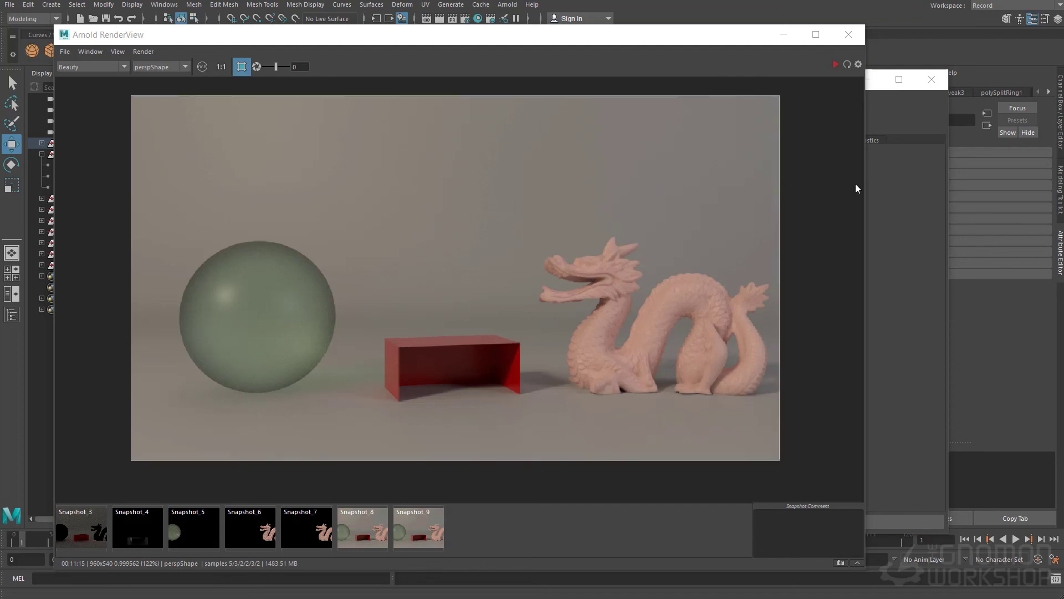
Check the SSS samples value in the Render Settings and return to the RenderView.
click(902, 191)
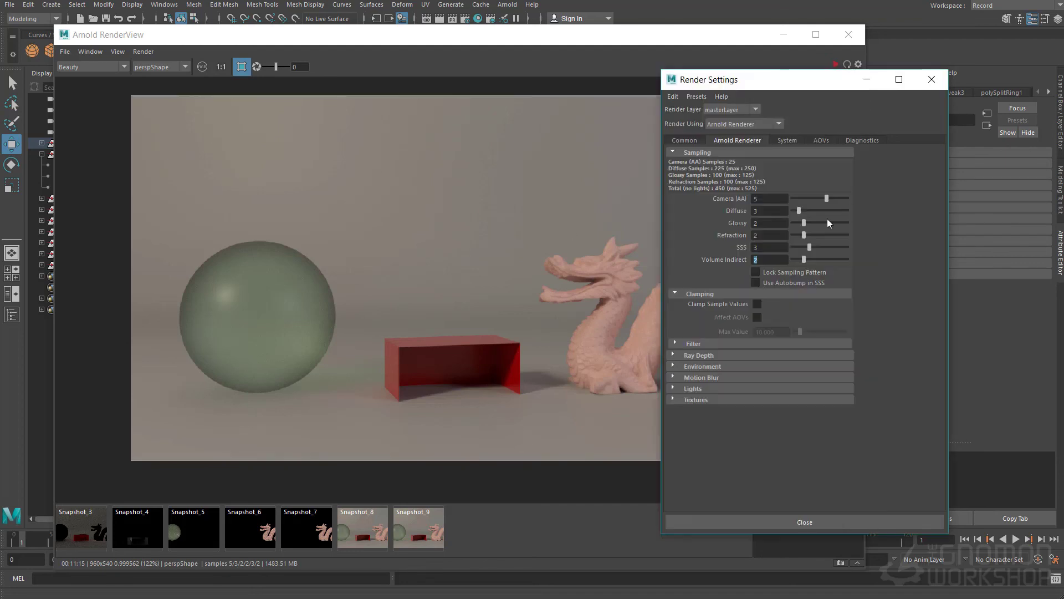
click(767, 247)
click(632, 40)
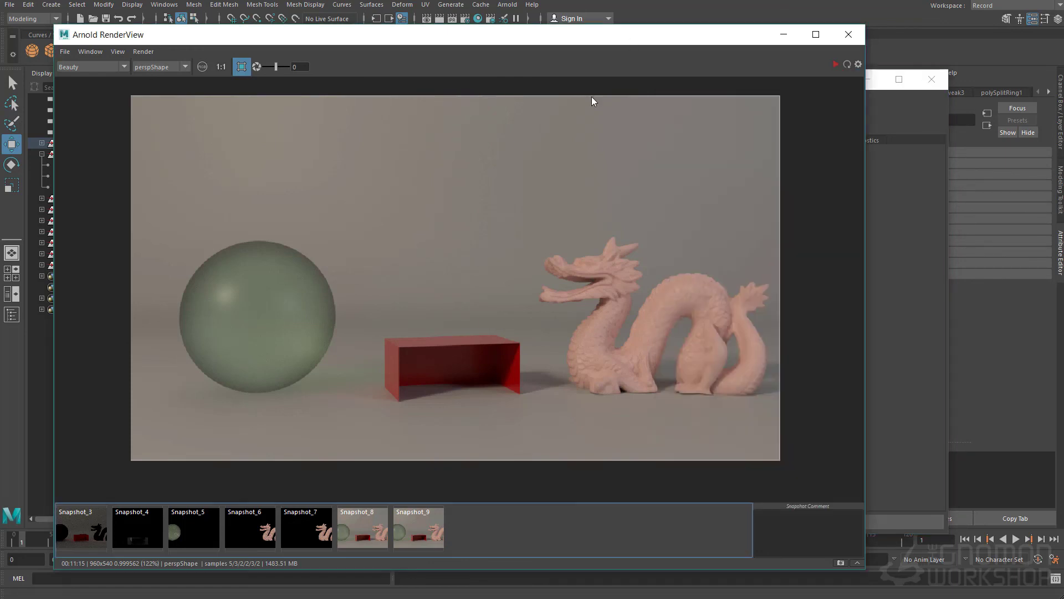
Examine the dragon's head, neck and body up close in the beauty render for remaining subsurface noise.
scroll(597, 336, up, 5)
middle_drag(662, 340, 413, 170)
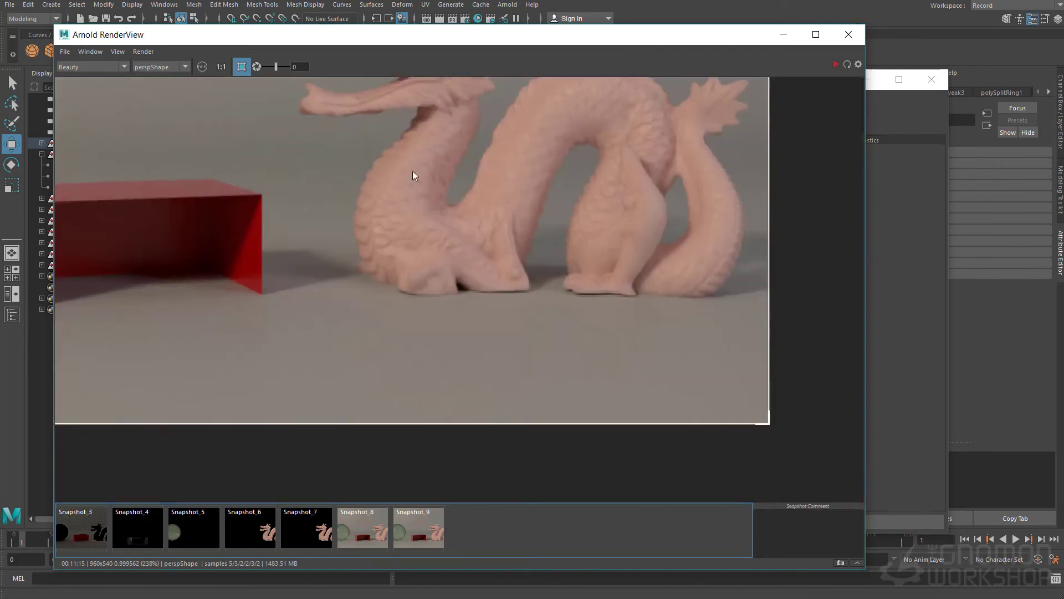
middle_drag(456, 220, 423, 311)
scroll(423, 311, up, 2)
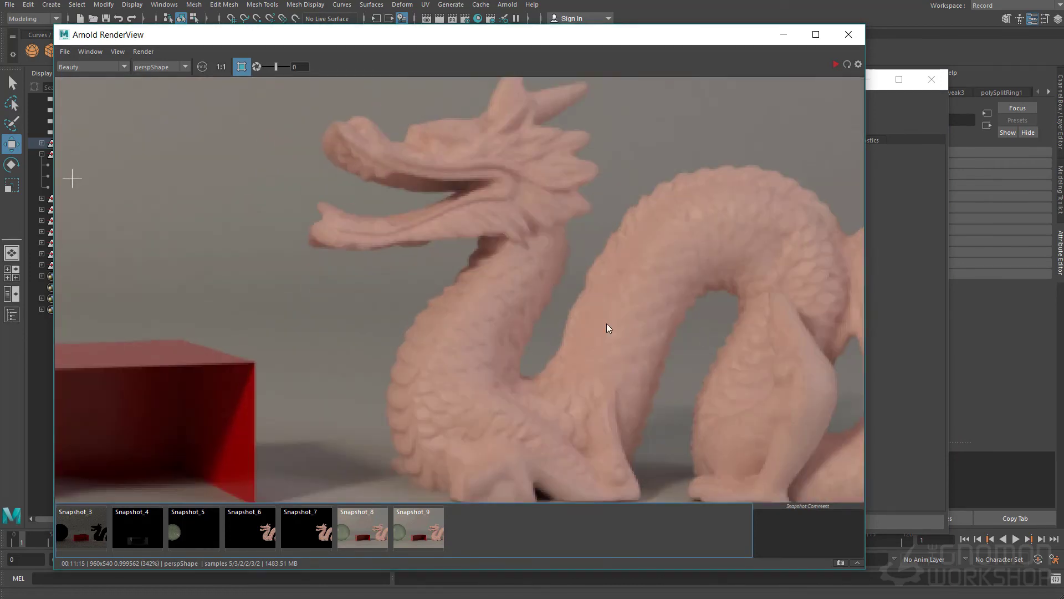
middle_drag(606, 354, 430, 283)
scroll(566, 188, up, 2)
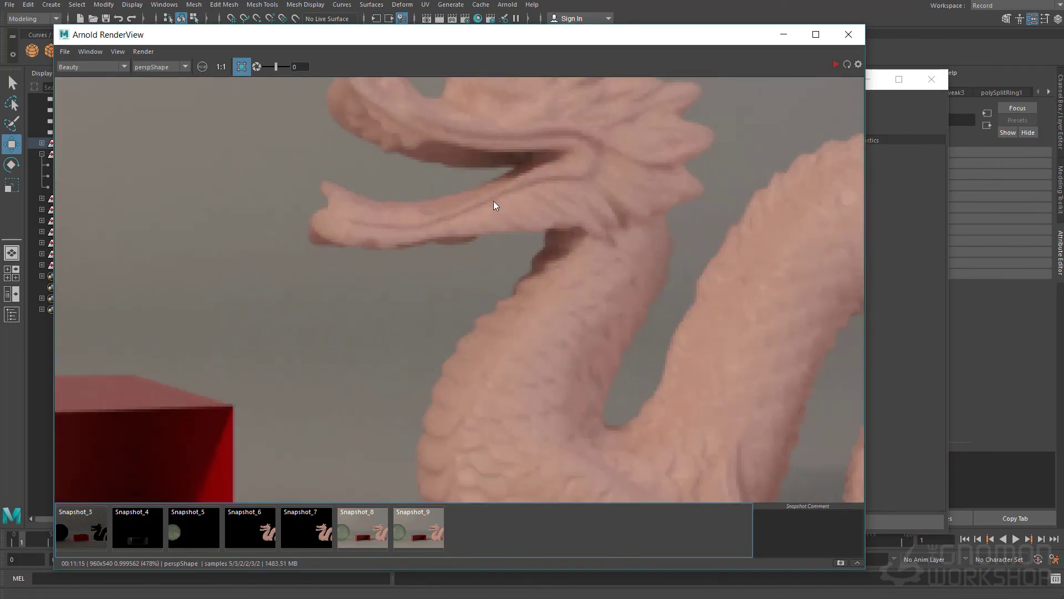
scroll(436, 297, down, 2)
middle_drag(732, 351, 681, 311)
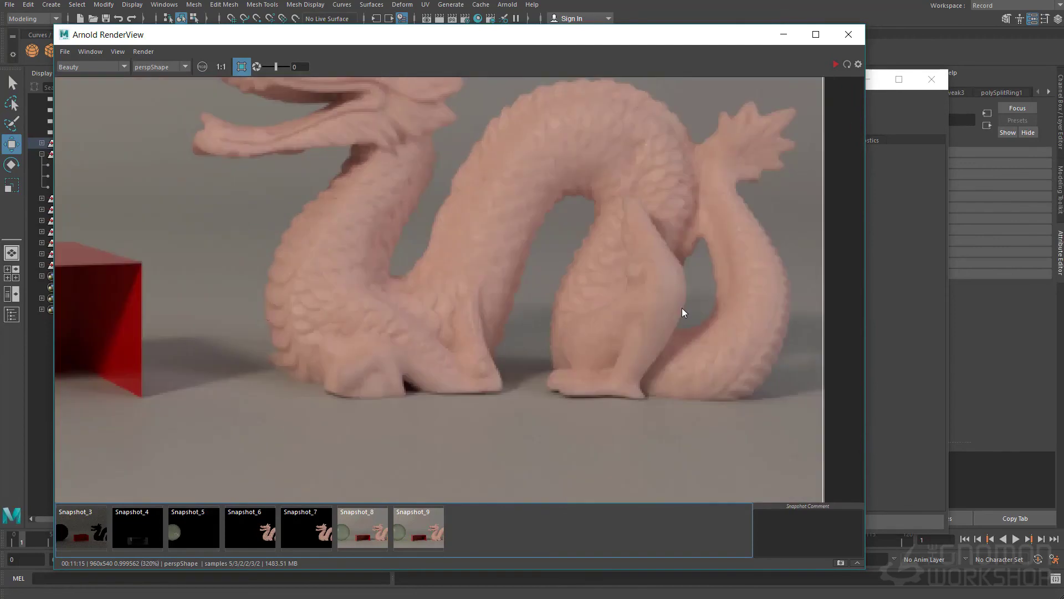
middle_drag(600, 284, 653, 350)
Compare Snapshot_8 with Snapshot_9 across the full image, and return to the Render Settings.
scroll(528, 287, down, 2)
scroll(676, 277, down, 1)
scroll(675, 277, up, 1)
middle_drag(675, 277, 417, 405)
scroll(417, 407, down, 1)
click(361, 522)
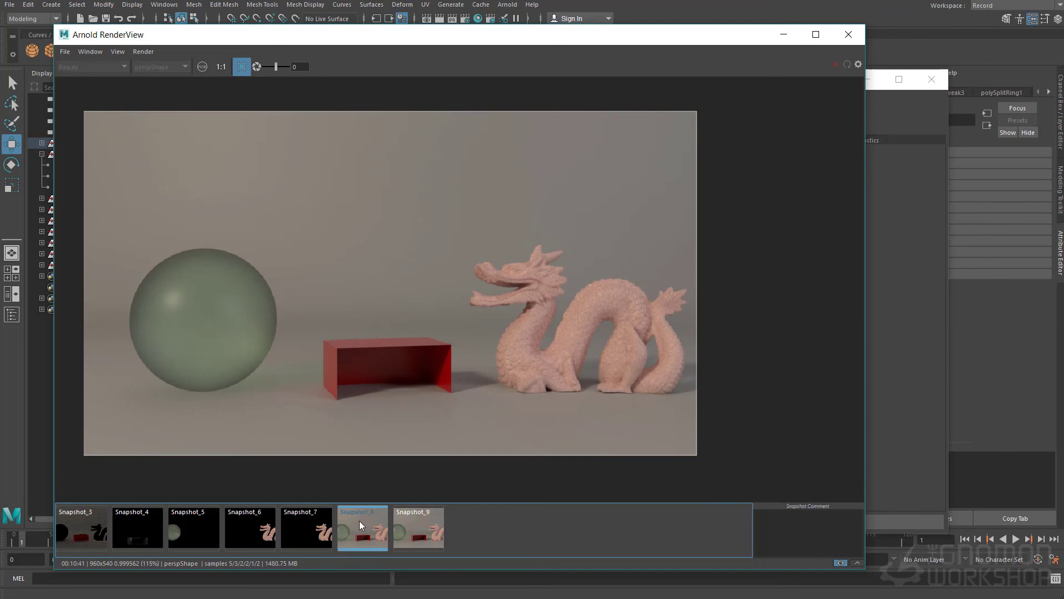
click(427, 518)
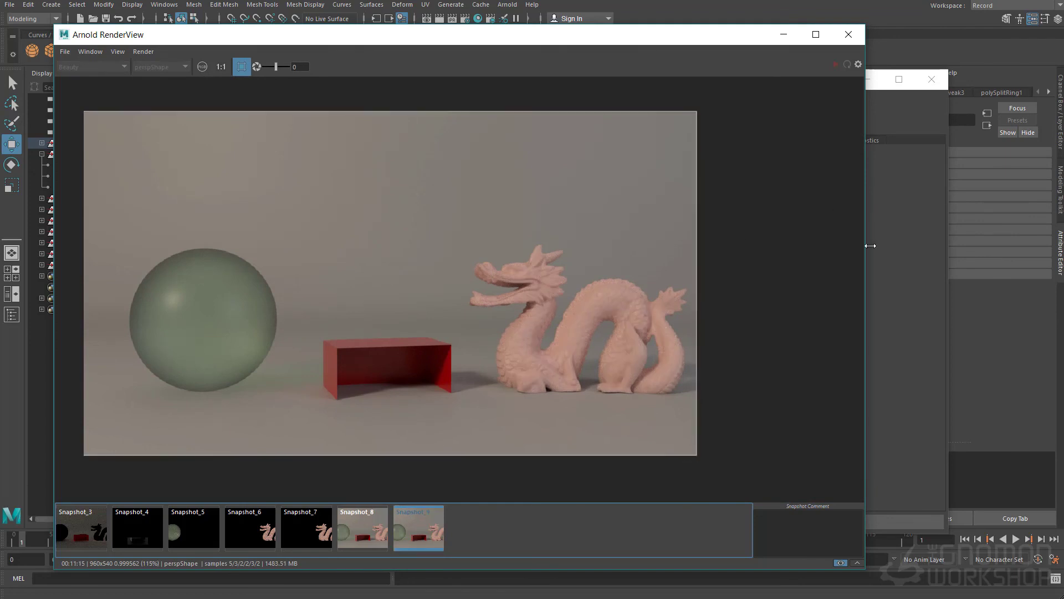
click(897, 273)
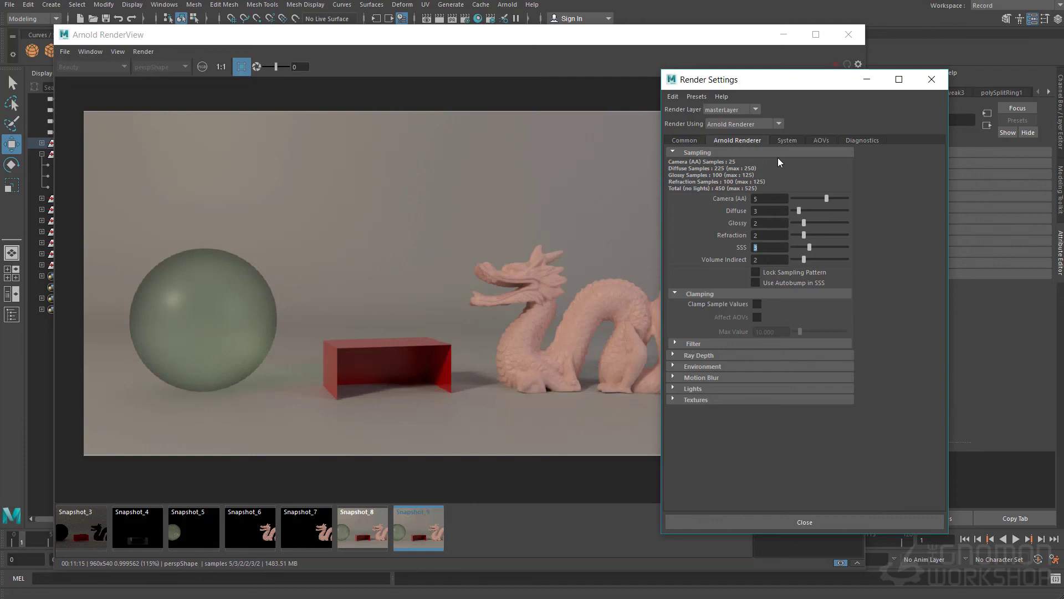